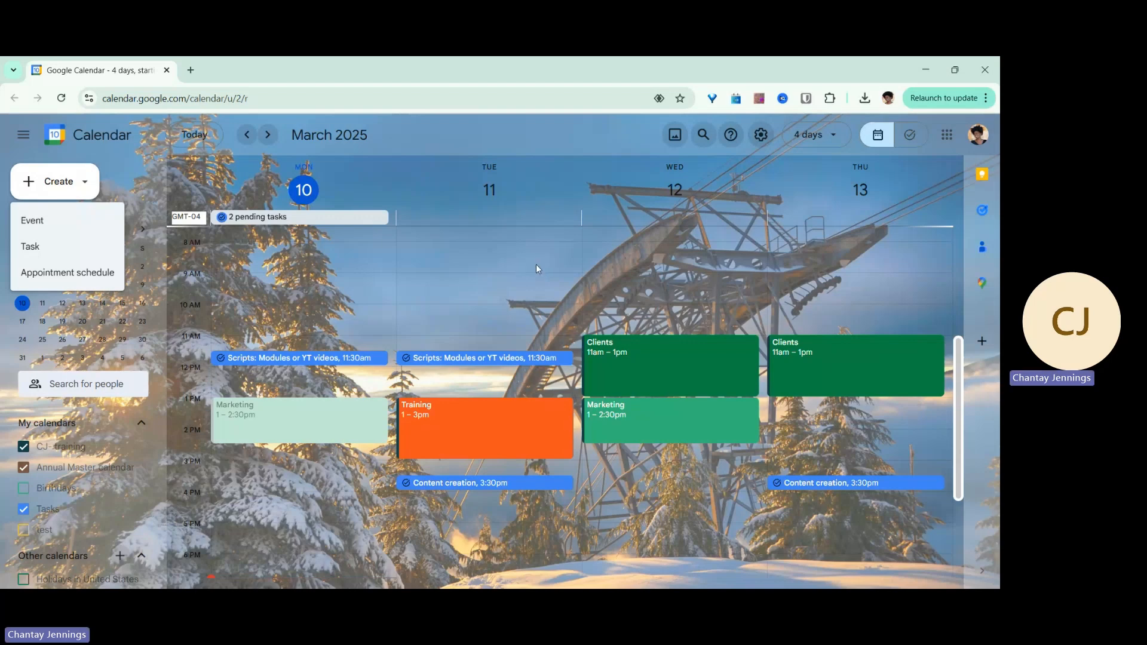
# Step: Open the custom calendar background options, examine the Single Image URL setting, and close the options page
pyautogui.click(75, 184)
pyautogui.click(74, 184)
pyautogui.click(674, 137)
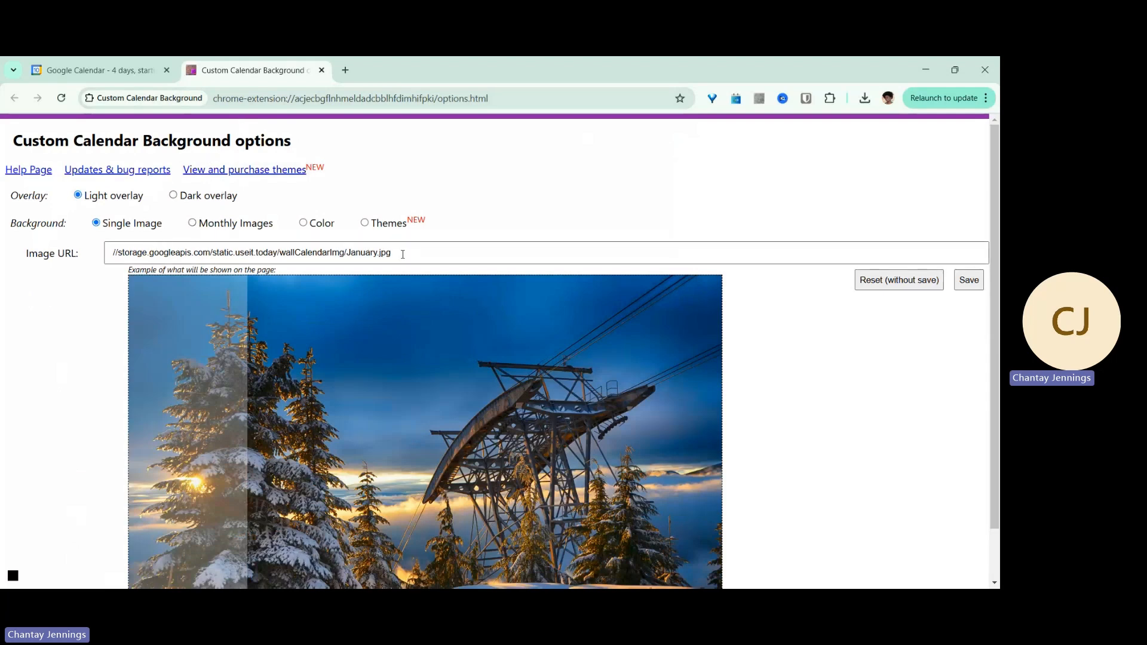
pyautogui.moveTo(403, 254); pyautogui.dragTo(108, 247)
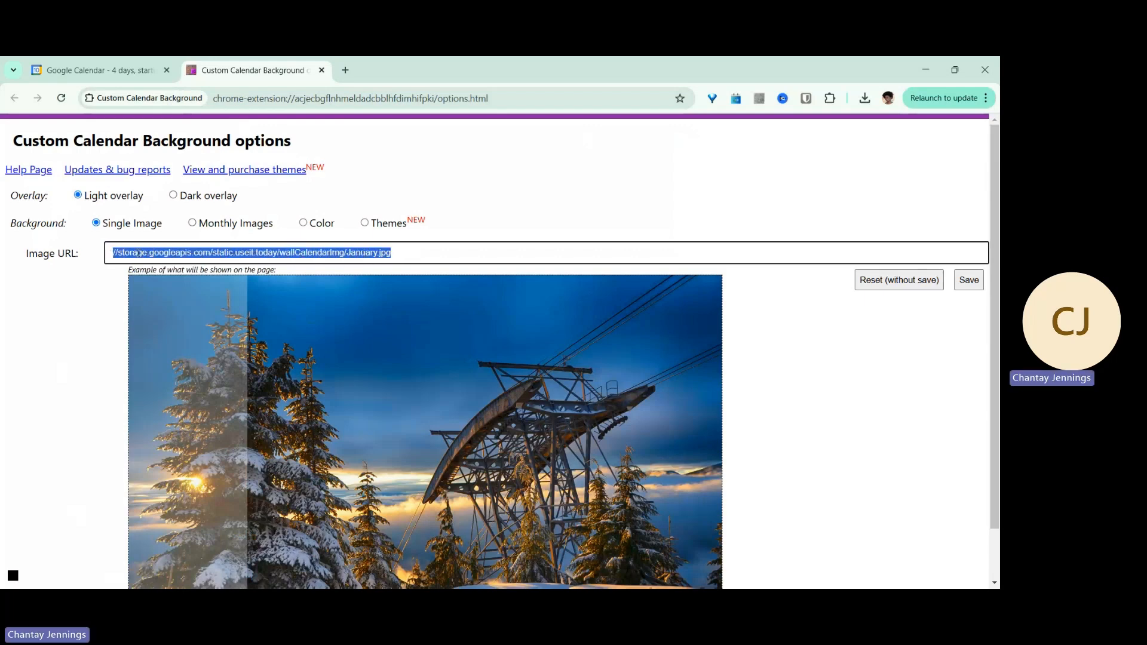
pyautogui.click(463, 346)
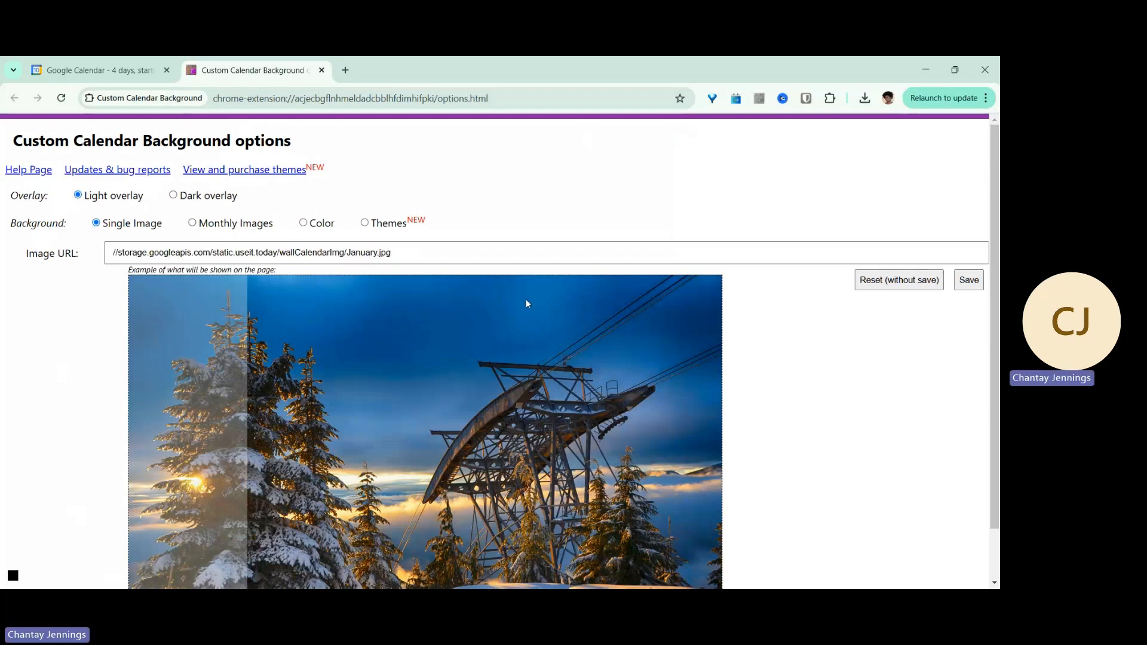
pyautogui.click(412, 253)
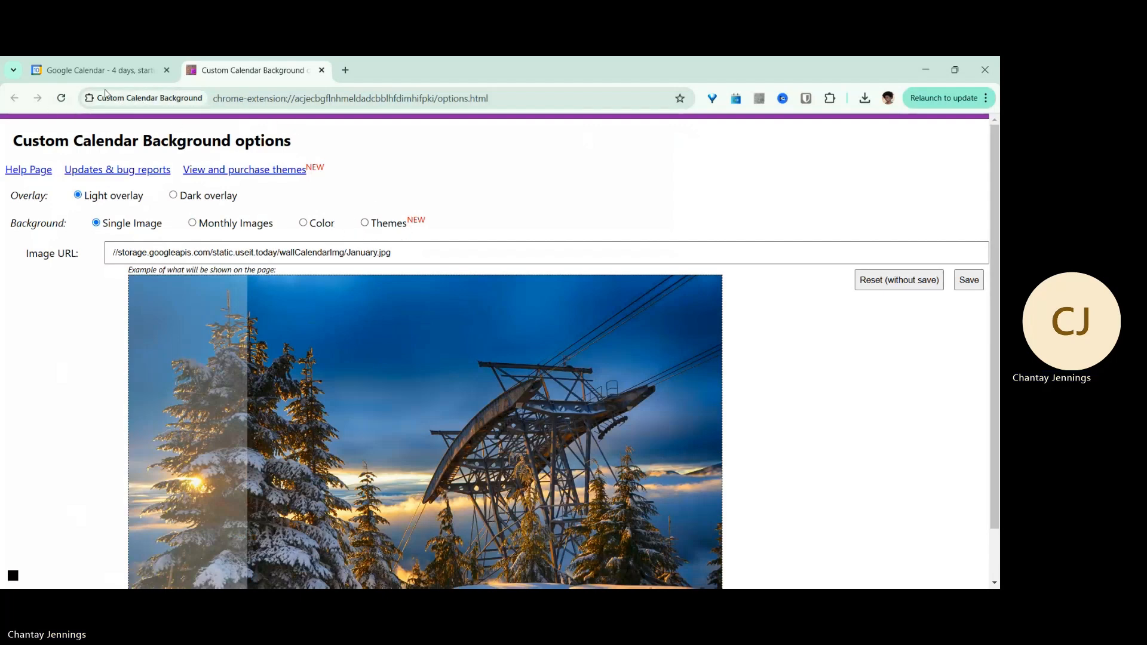
pyautogui.click(322, 70)
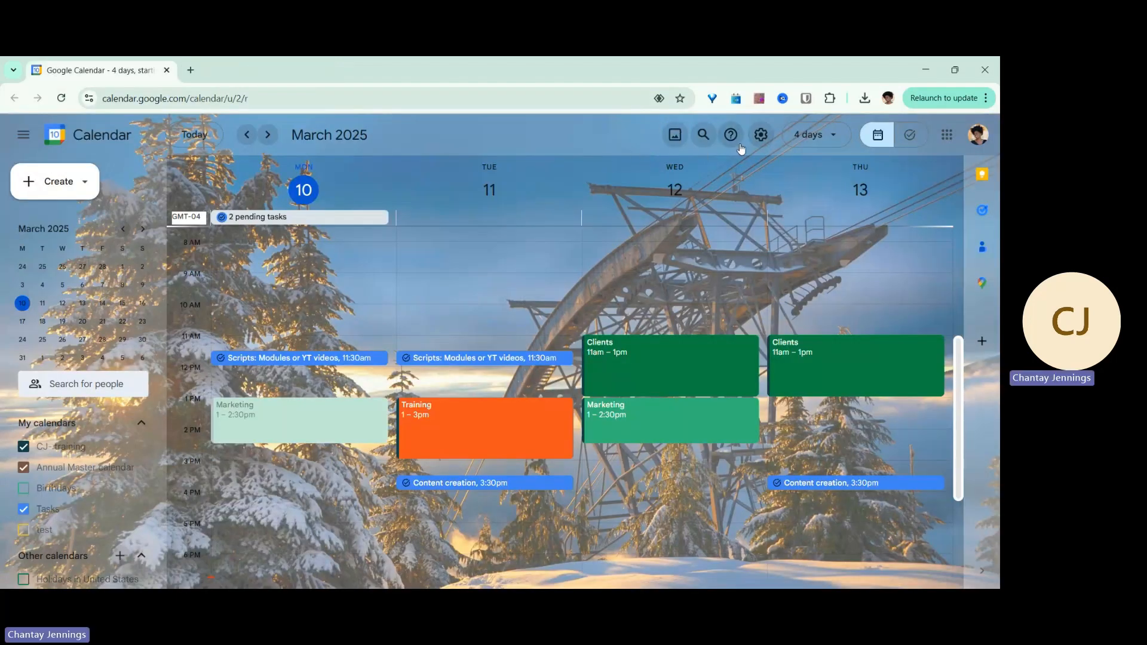
# Step: Switch the calendar to the Week view and check which other view options are offered
pyautogui.click(829, 136)
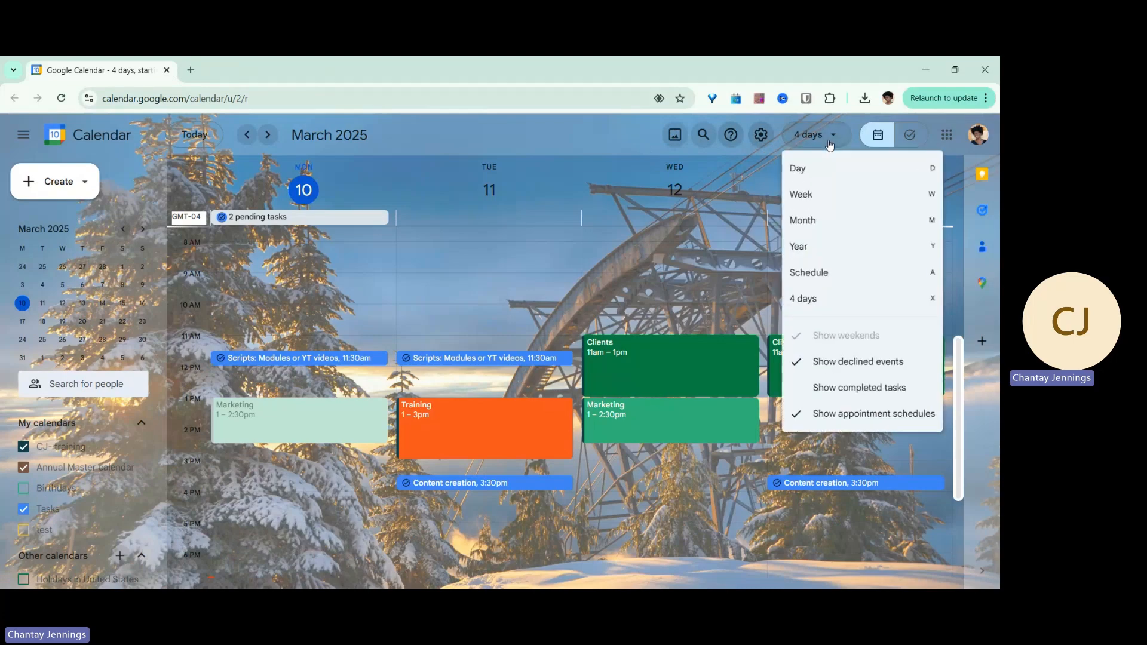
pyautogui.click(806, 200)
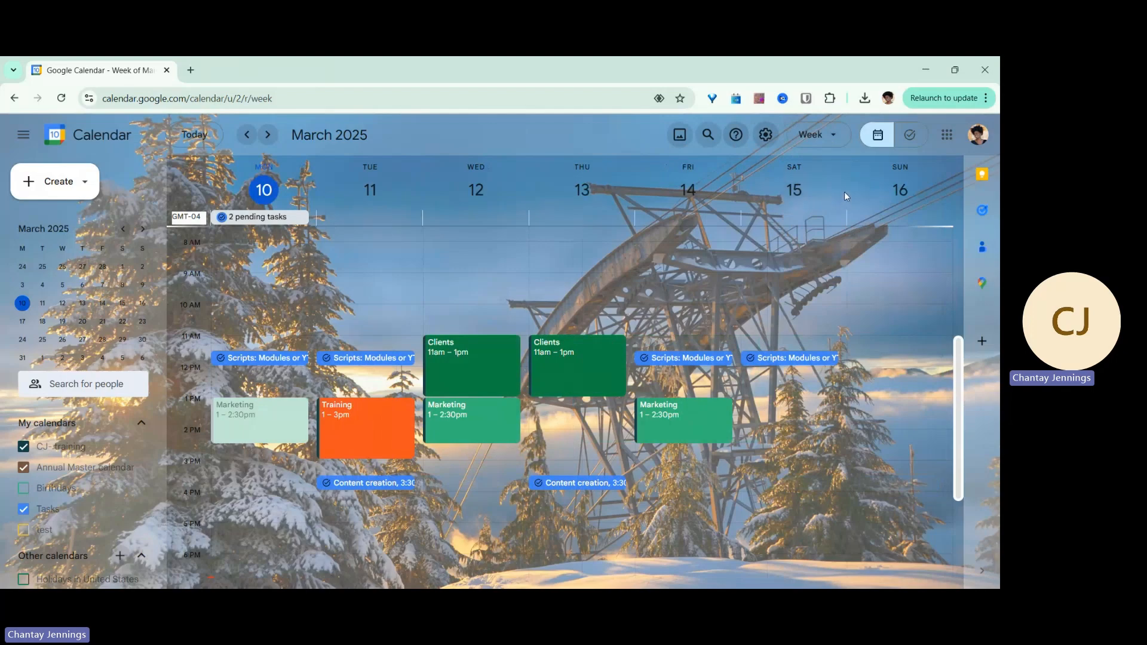
pyautogui.click(835, 130)
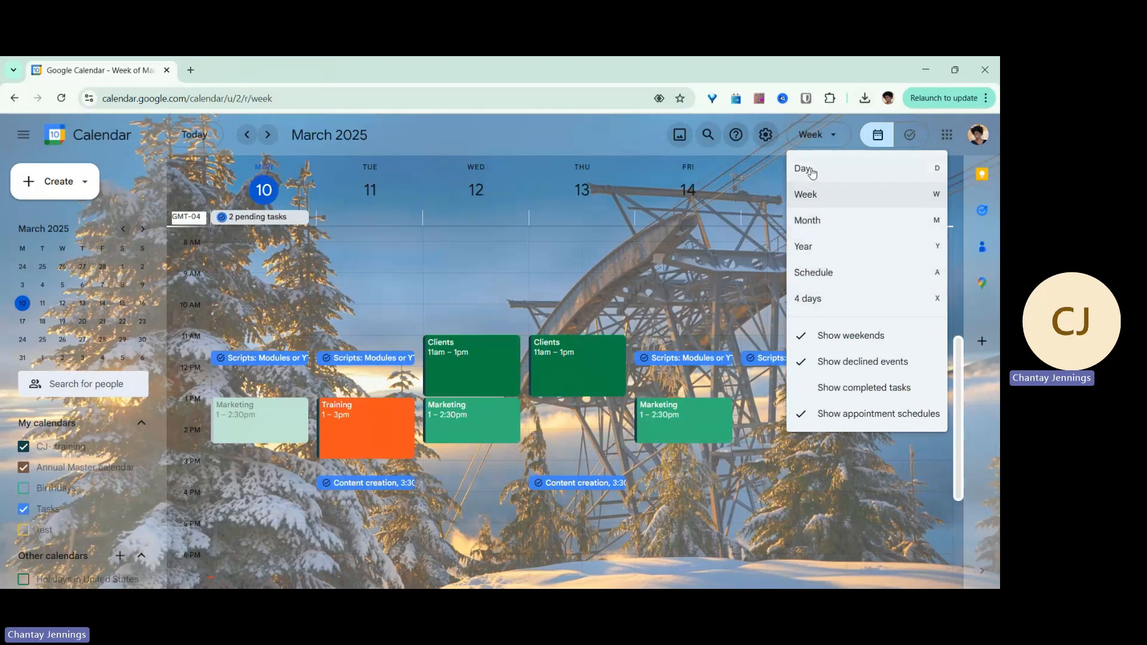
# Step: Open the calendar's settings page, look through its list of categories, and return to the calendar
pyautogui.click(769, 139)
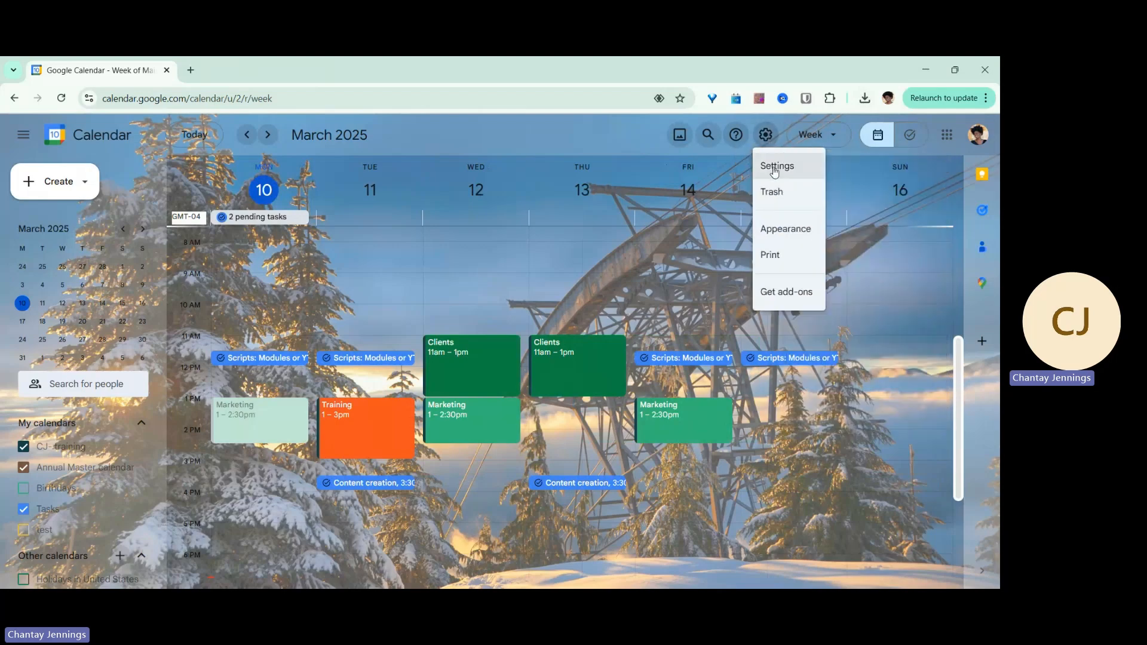
pyautogui.click(774, 170)
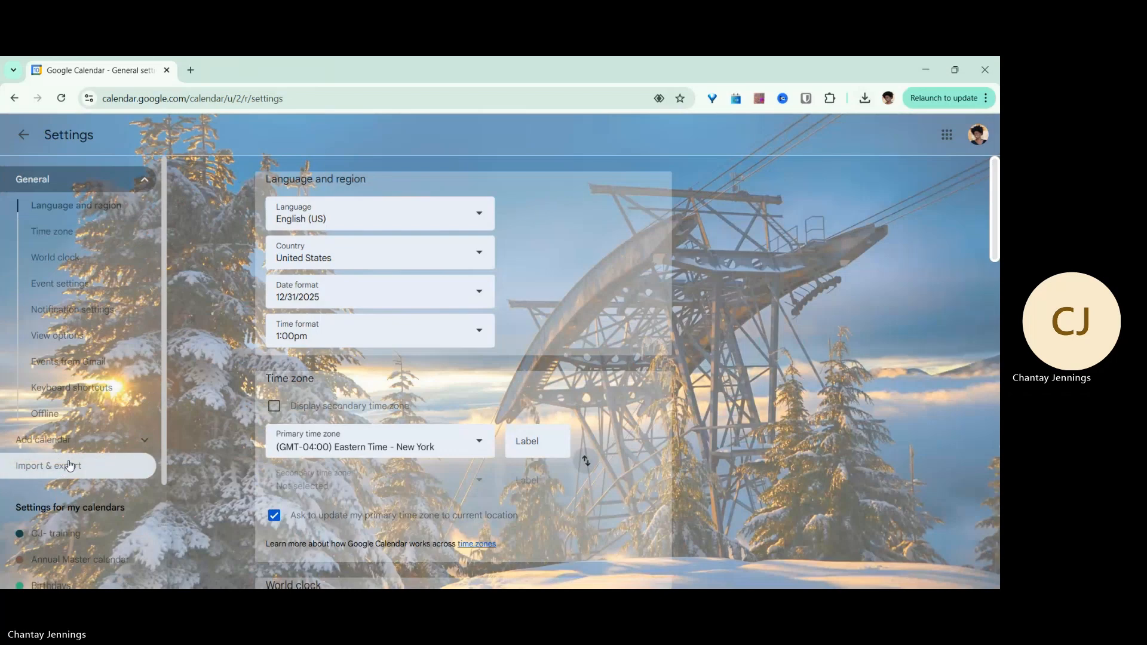
pyautogui.scroll(-3, 66, 229)
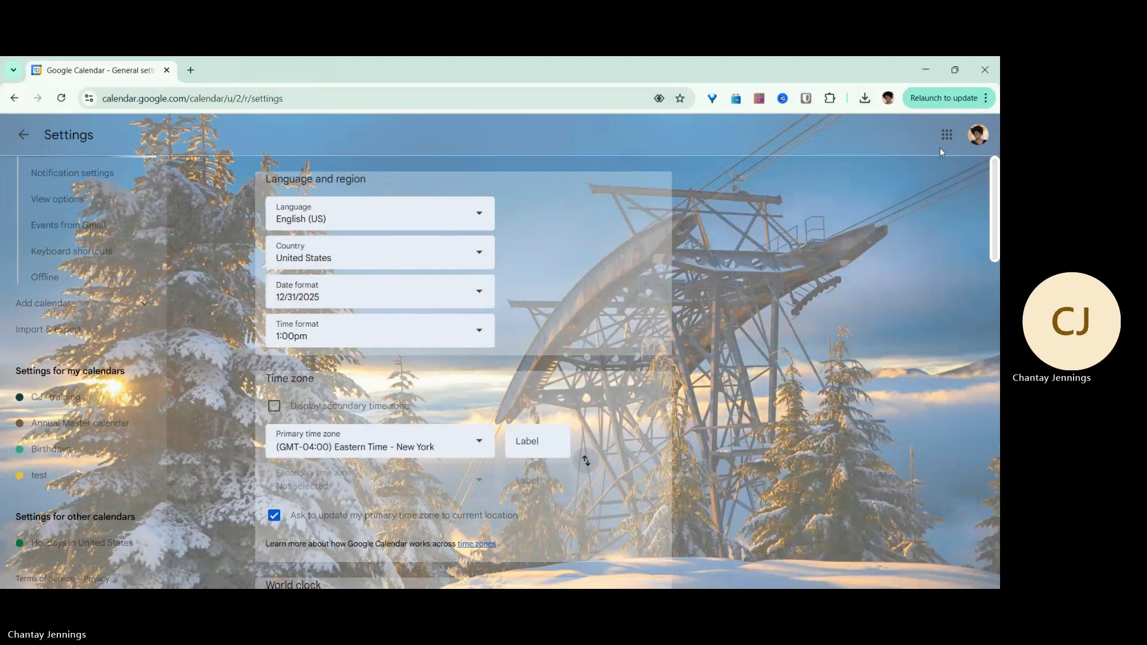
pyautogui.click(26, 135)
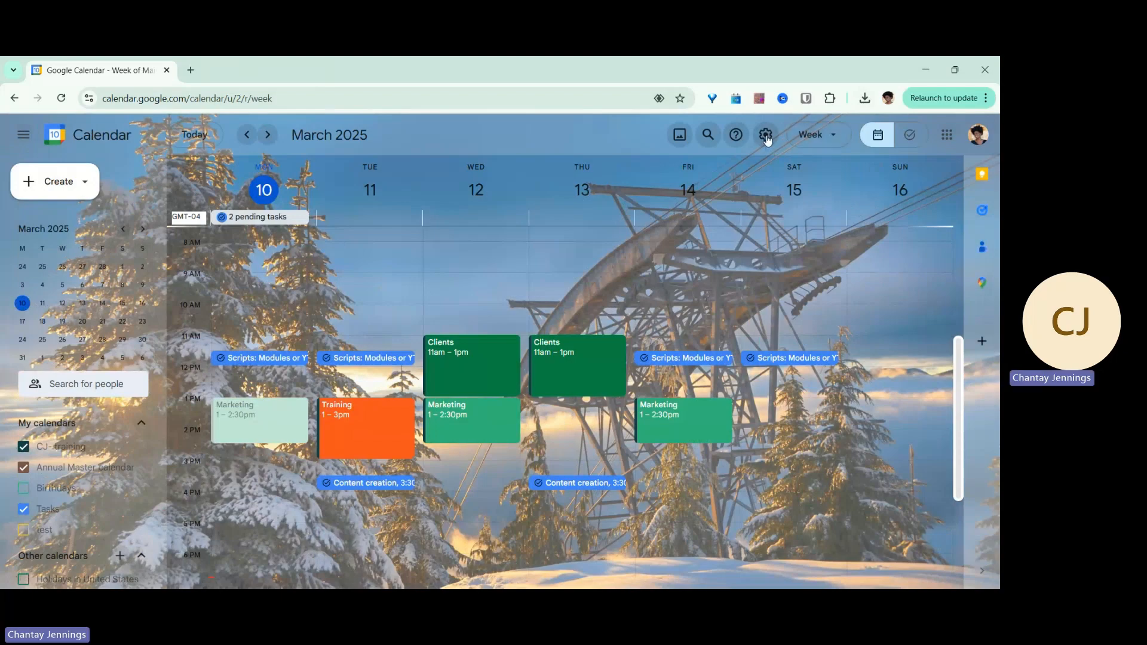
# Step: Switch the calendar to the 4 days view
pyautogui.click(836, 136)
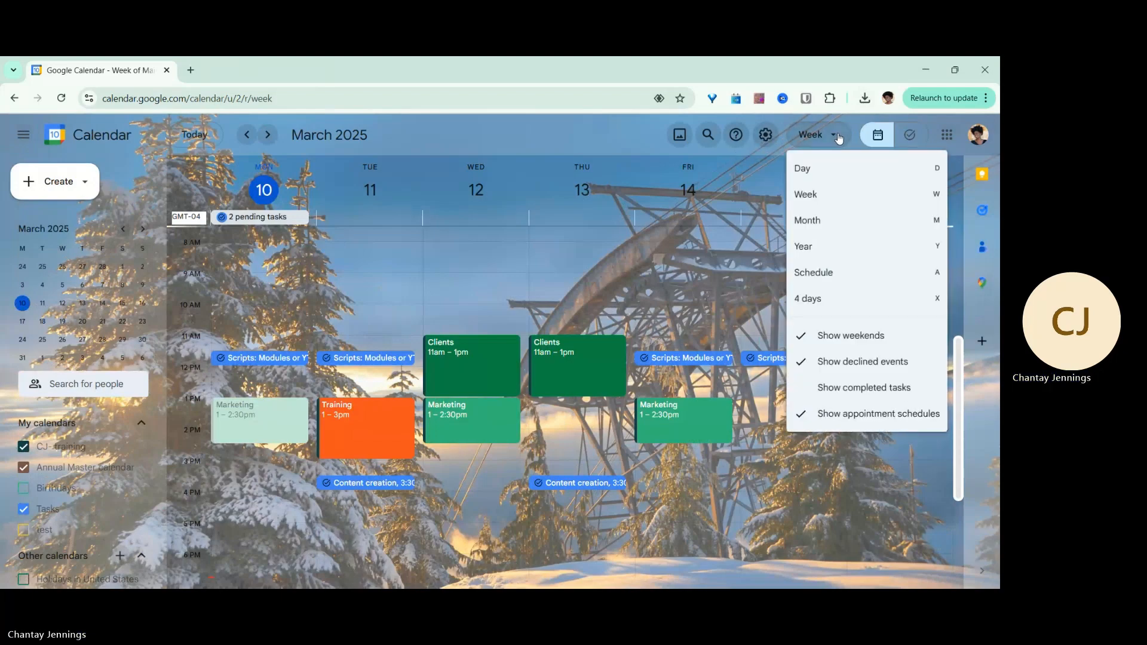
pyautogui.click(823, 298)
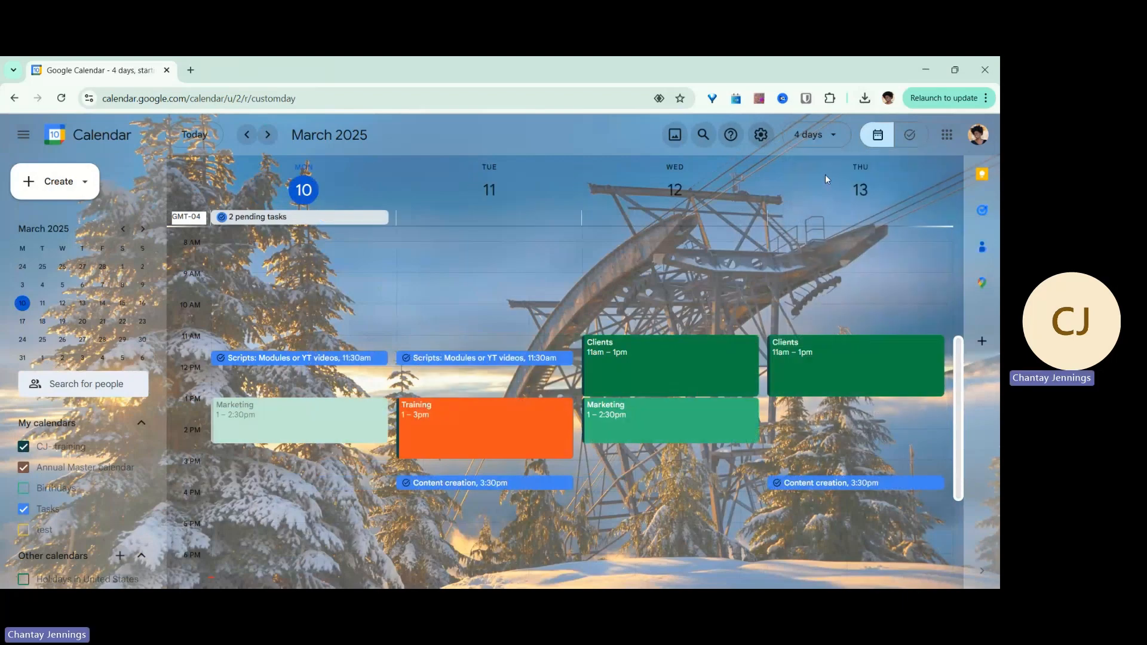
pyautogui.click(827, 139)
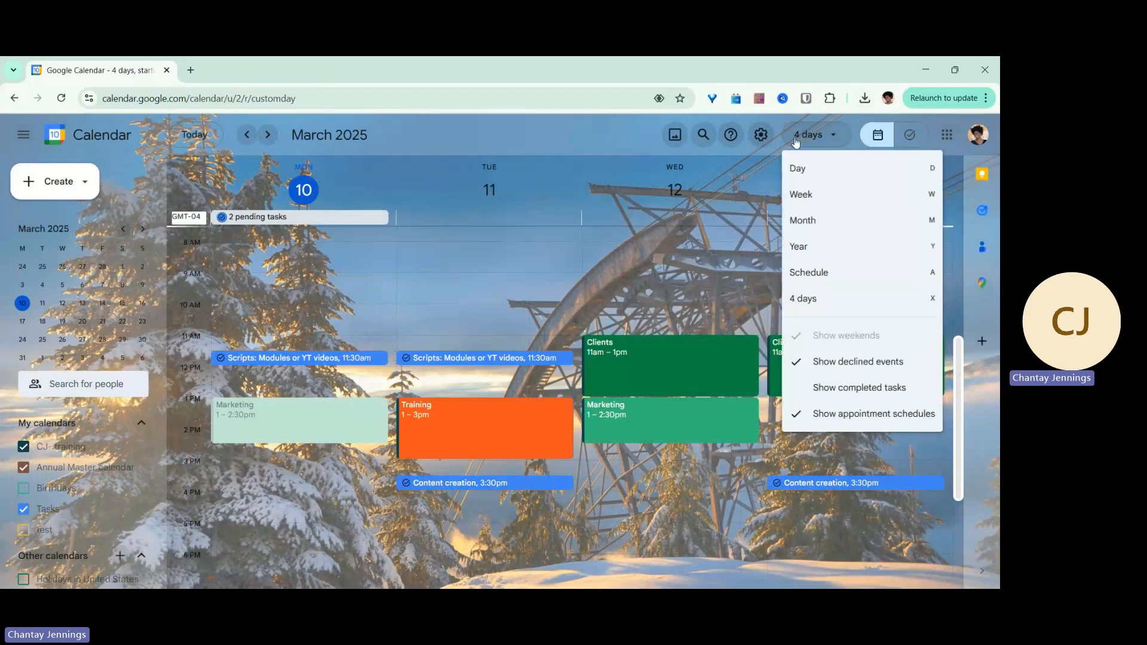
# Step: Preview the Dark and Device default appearance themes, then choose Light and close the appearance settings
pyautogui.click(763, 136)
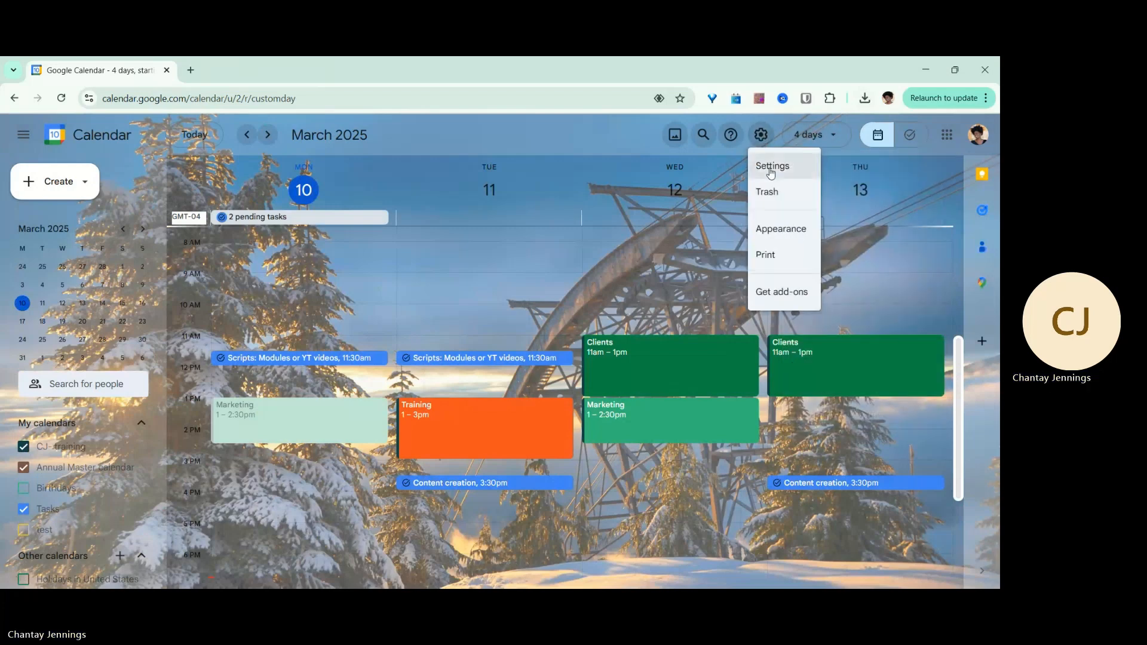
pyautogui.click(771, 233)
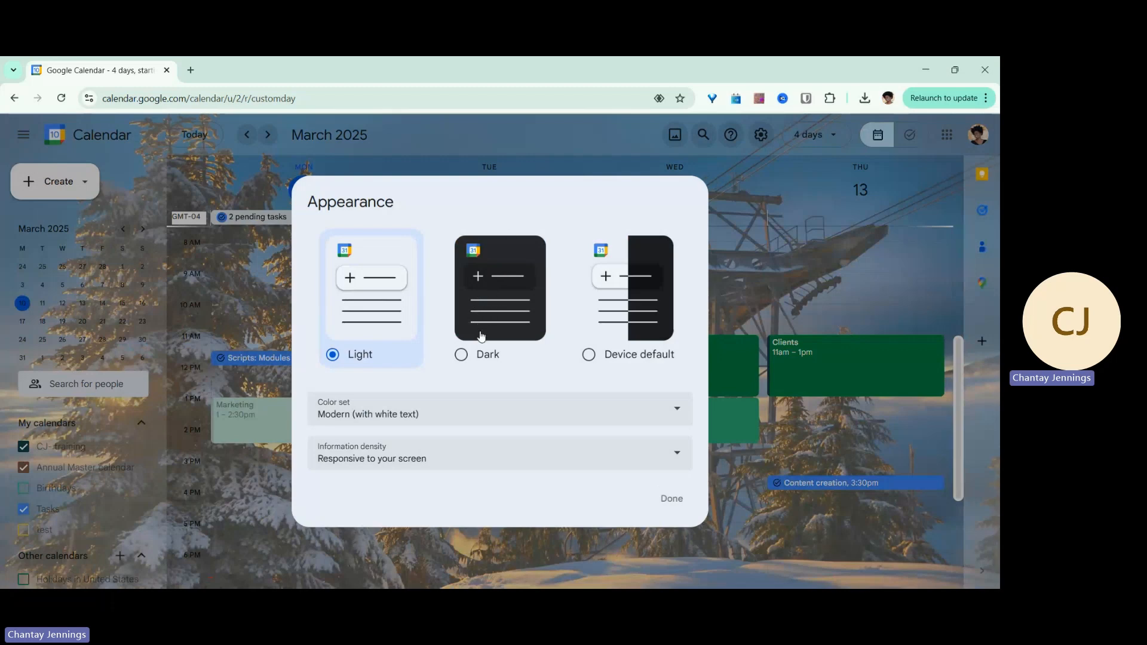
pyautogui.click(468, 357)
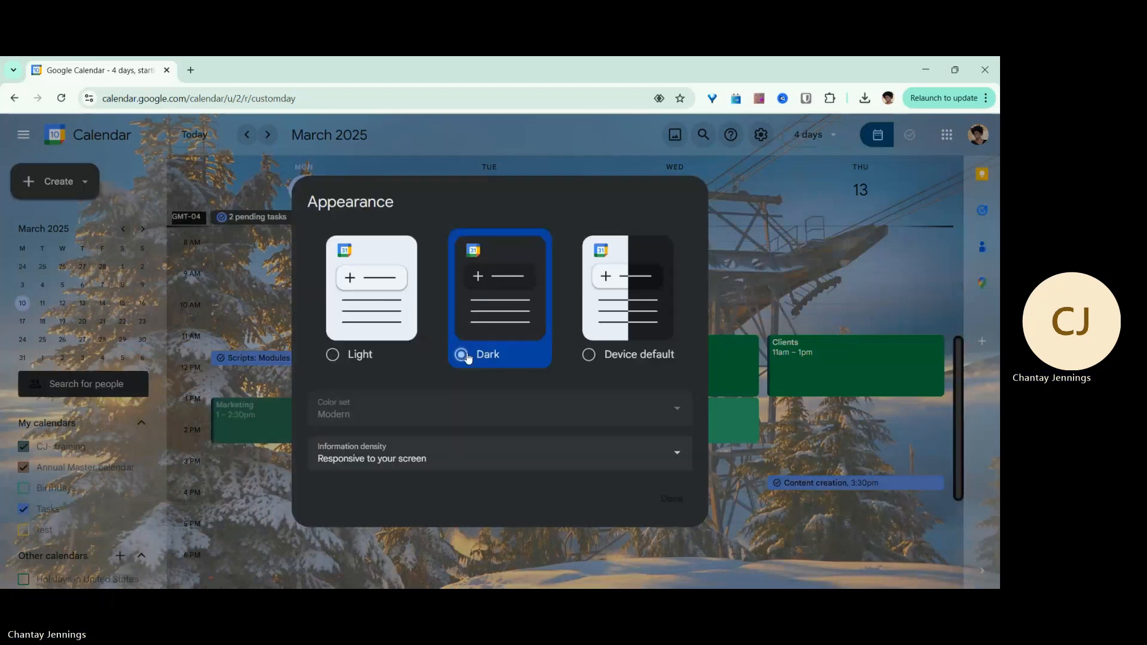
pyautogui.click(335, 356)
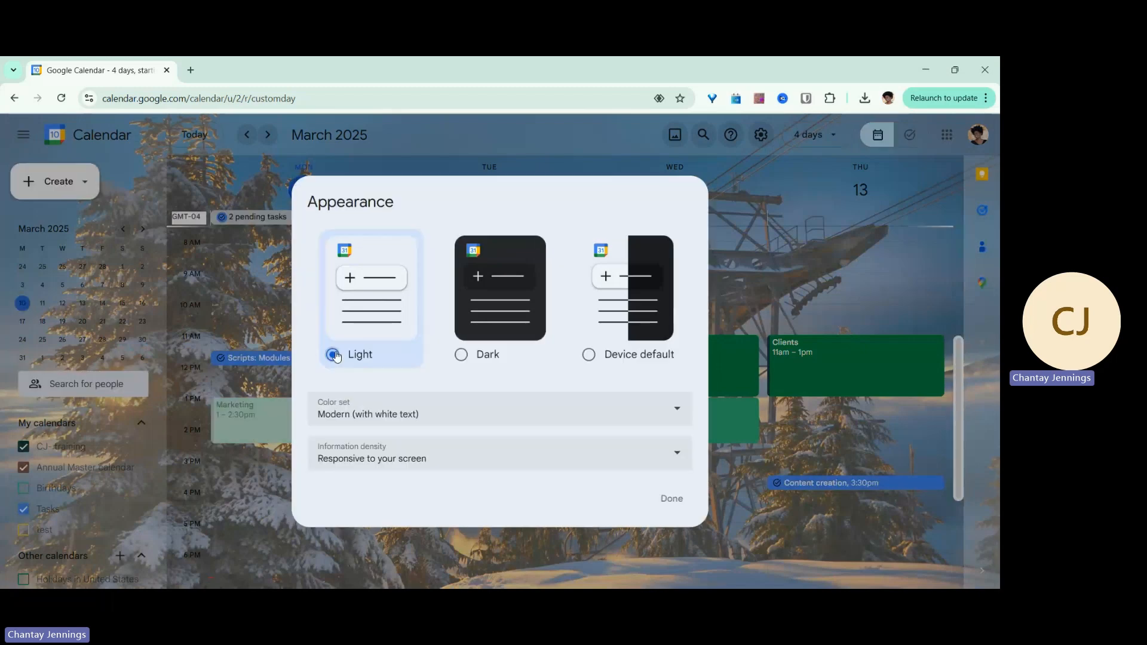
pyautogui.click(591, 356)
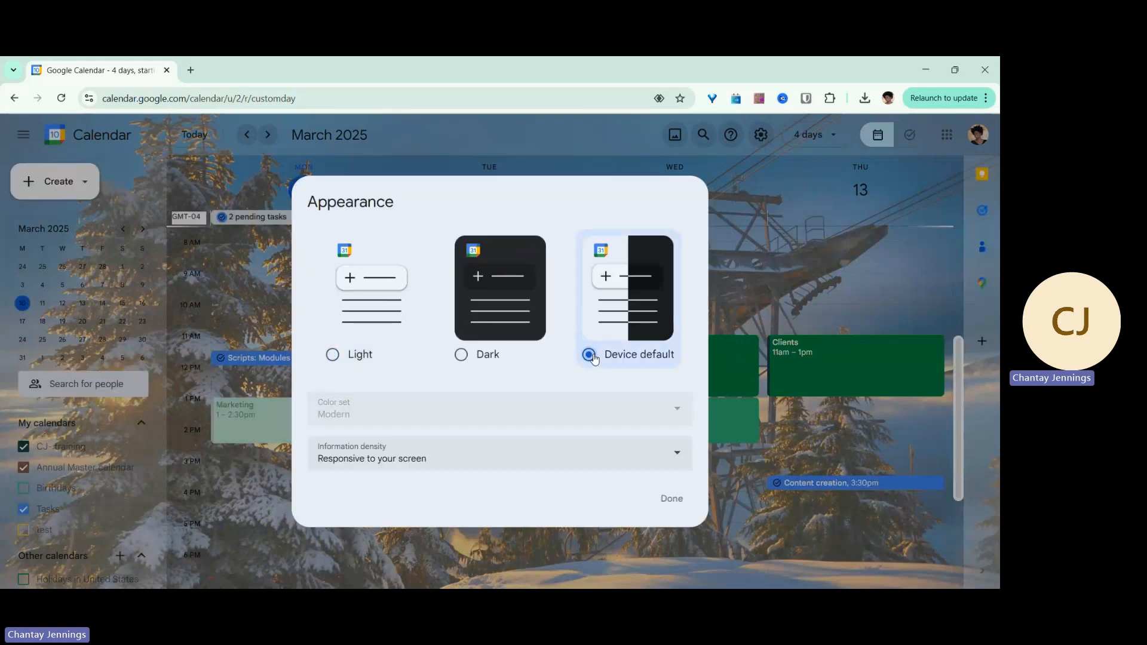
pyautogui.click(333, 354)
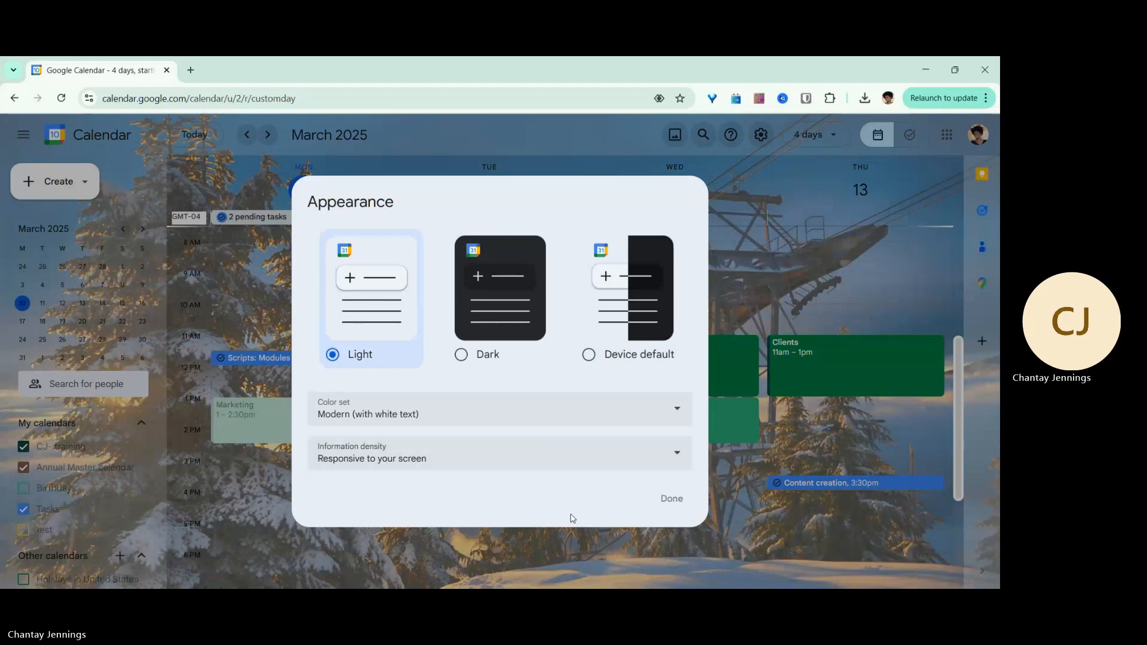
pyautogui.click(683, 501)
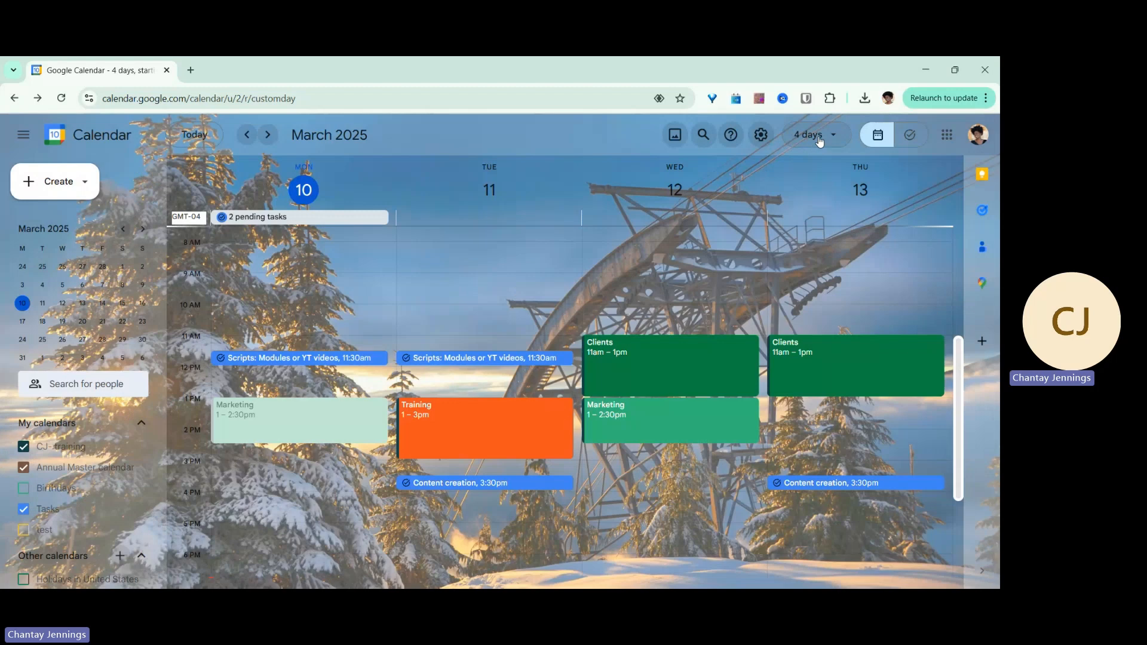
# Step: Show the calendar in Day, Week, Month and Schedule views in turn, and return it to the 4 days view
pyautogui.click(820, 141)
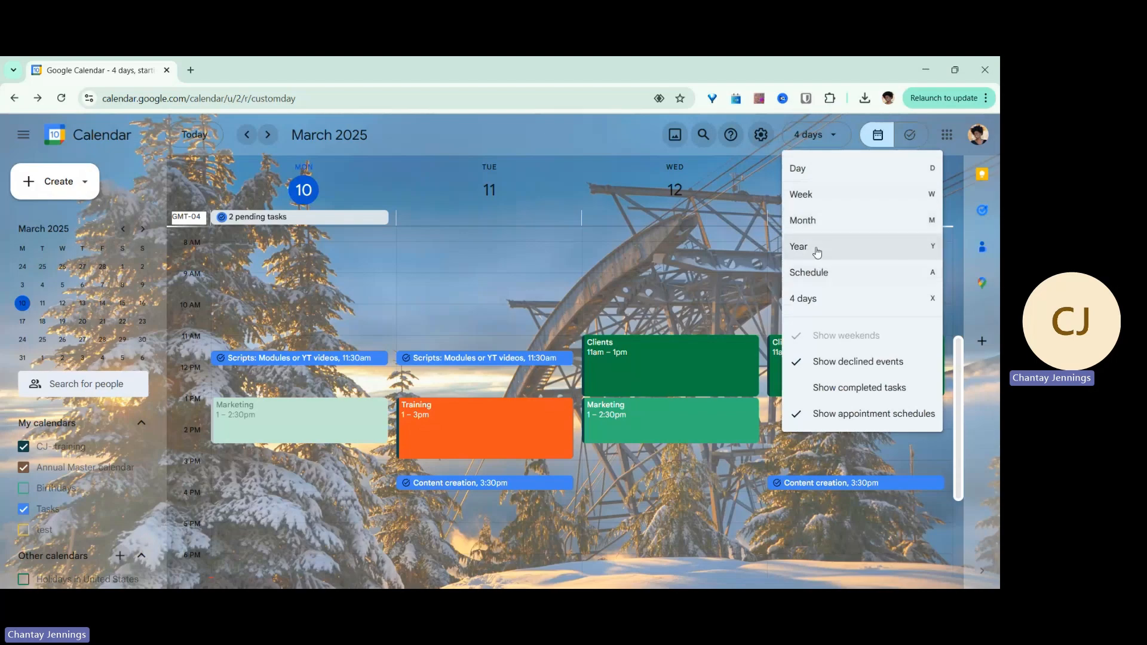
pyautogui.click(822, 170)
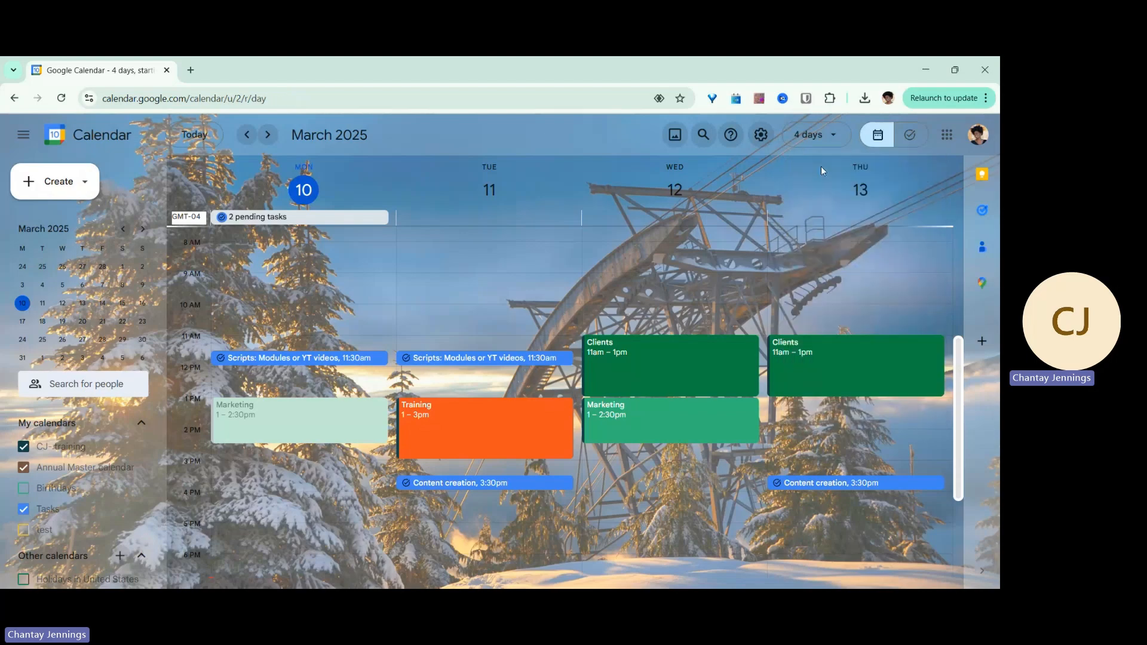
pyautogui.click(820, 135)
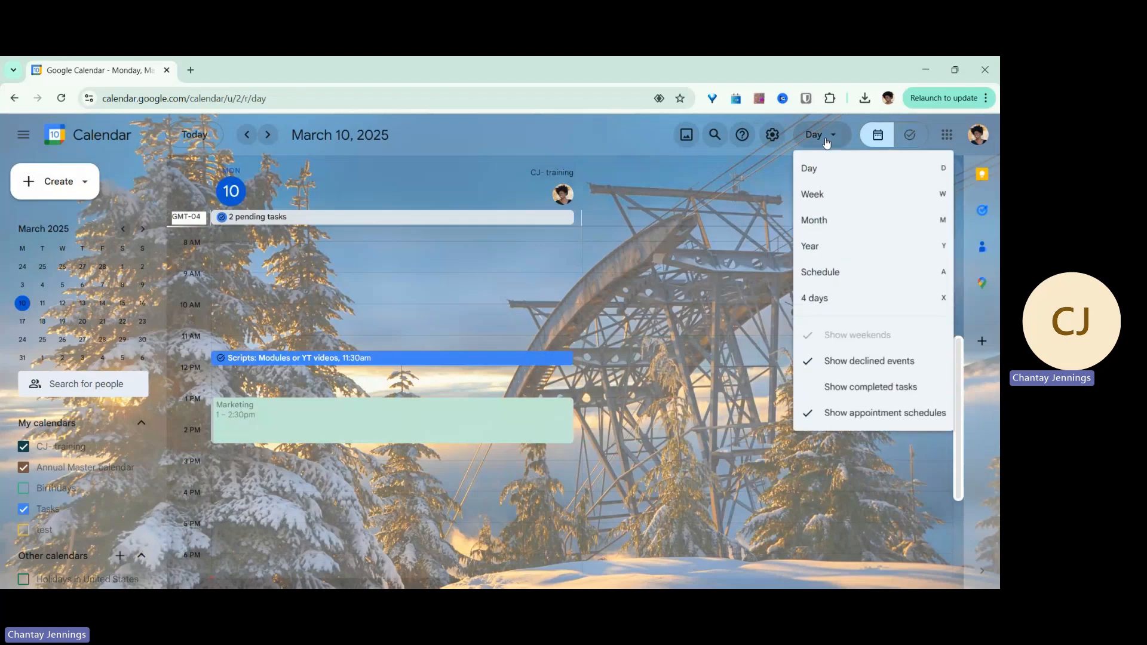
pyautogui.click(833, 200)
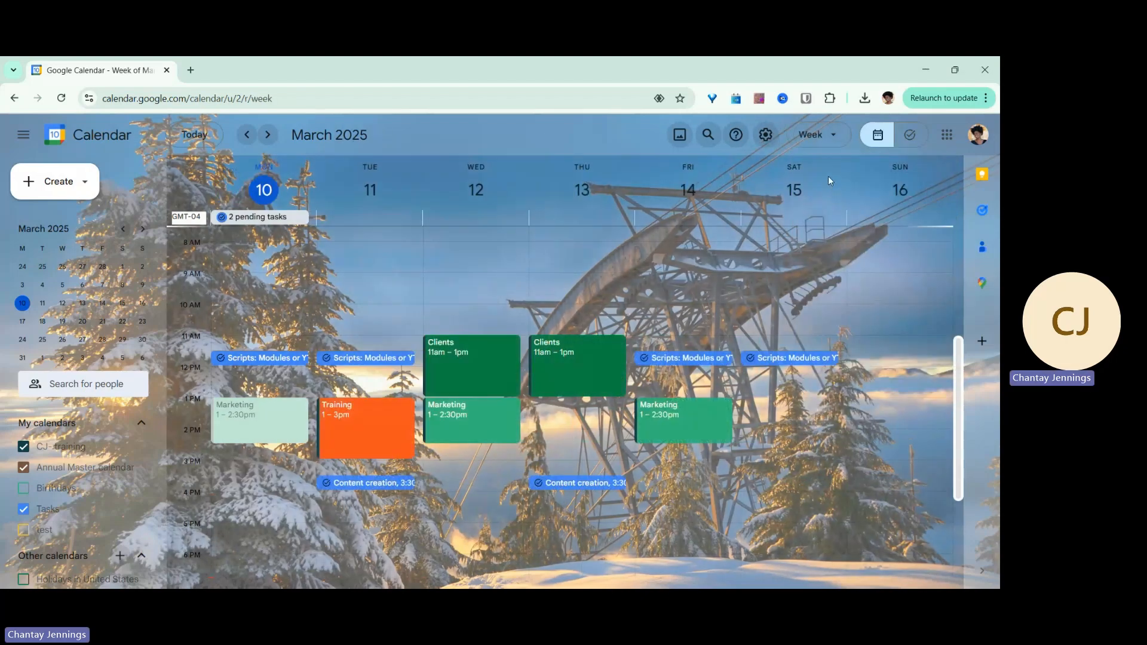
pyautogui.click(825, 137)
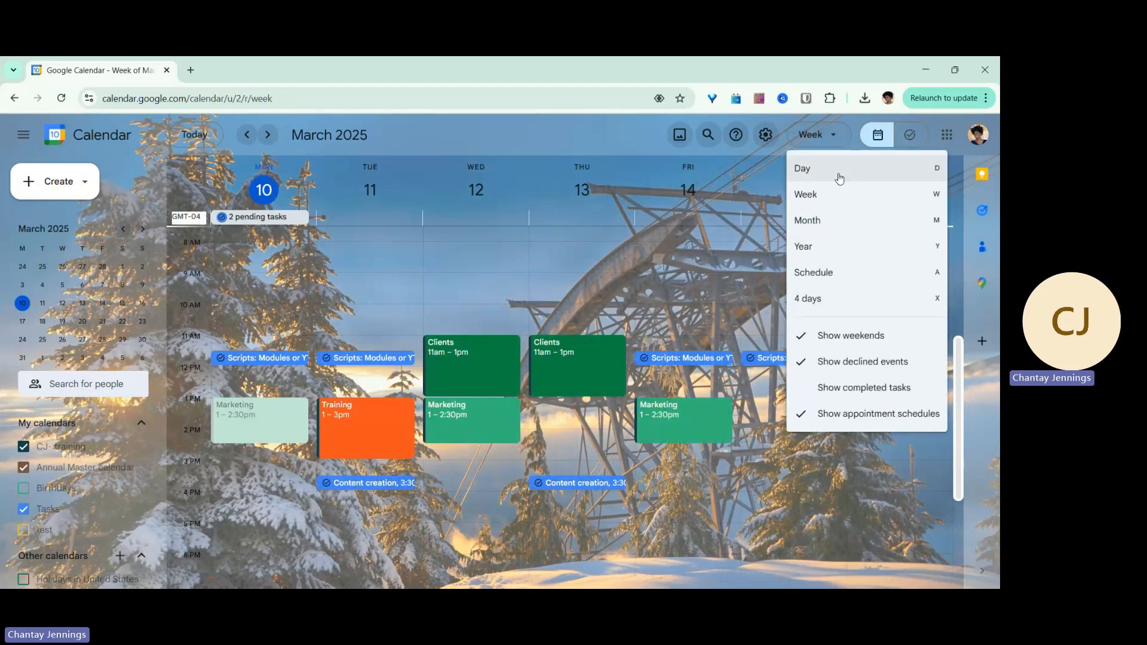
pyautogui.click(837, 222)
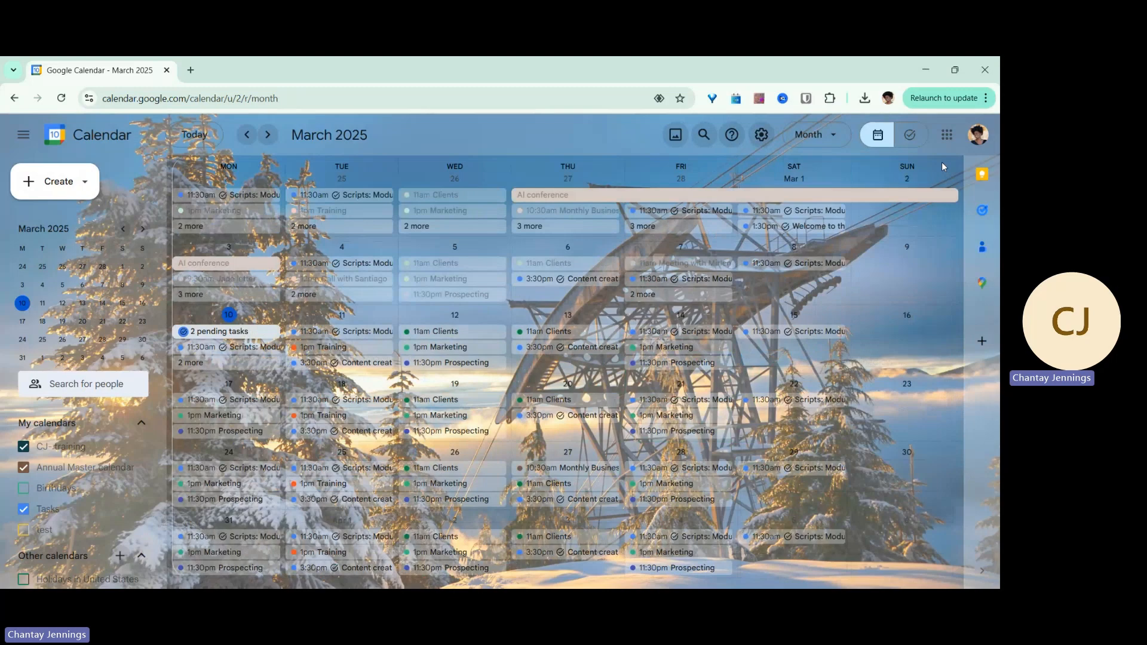
pyautogui.click(821, 137)
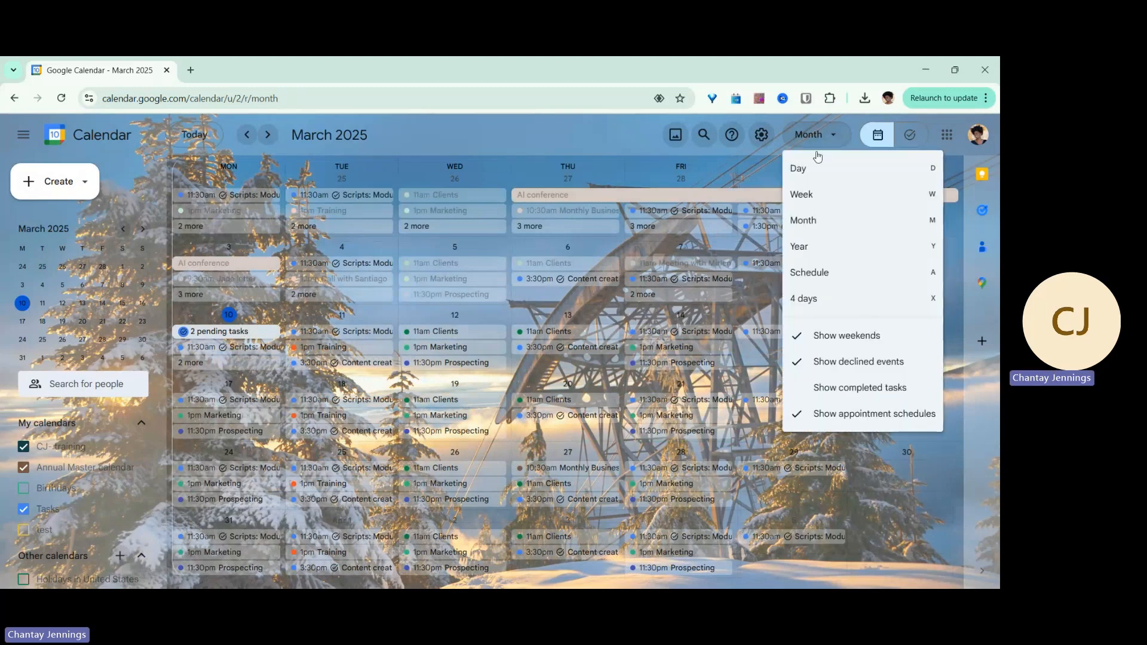
pyautogui.click(818, 275)
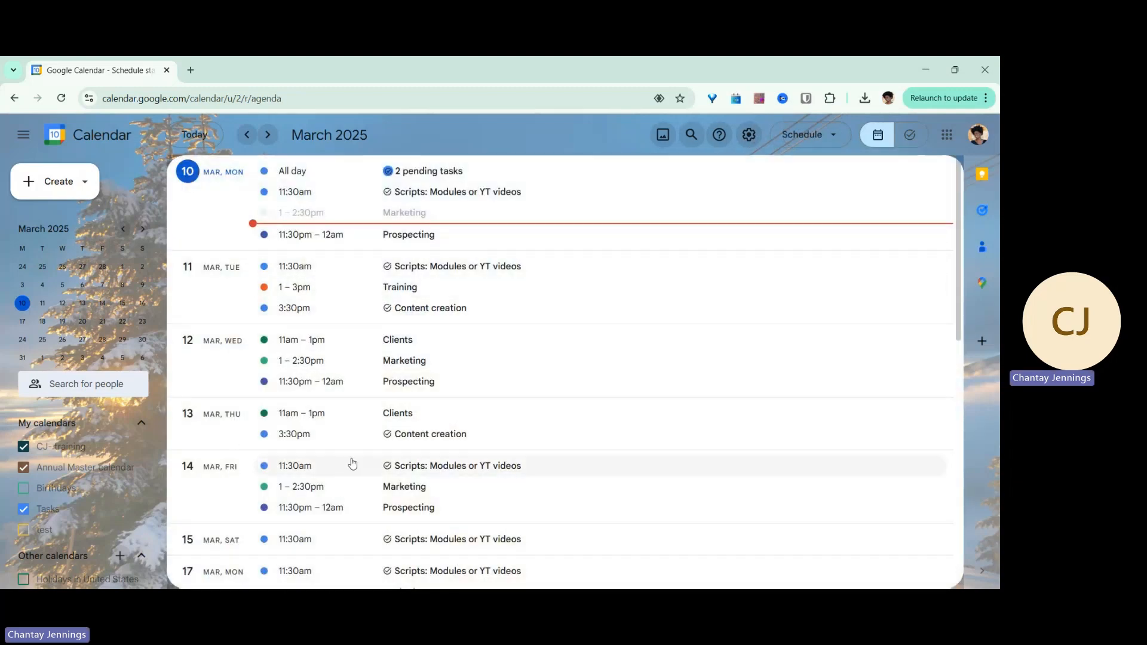
pyautogui.click(836, 135)
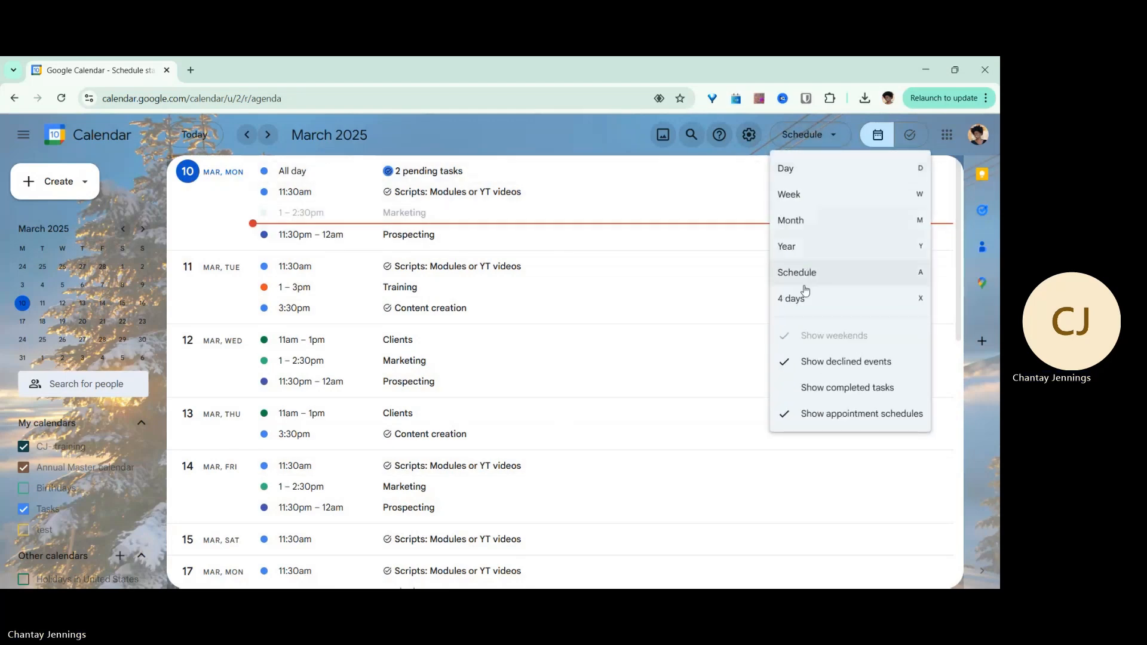
pyautogui.click(803, 308)
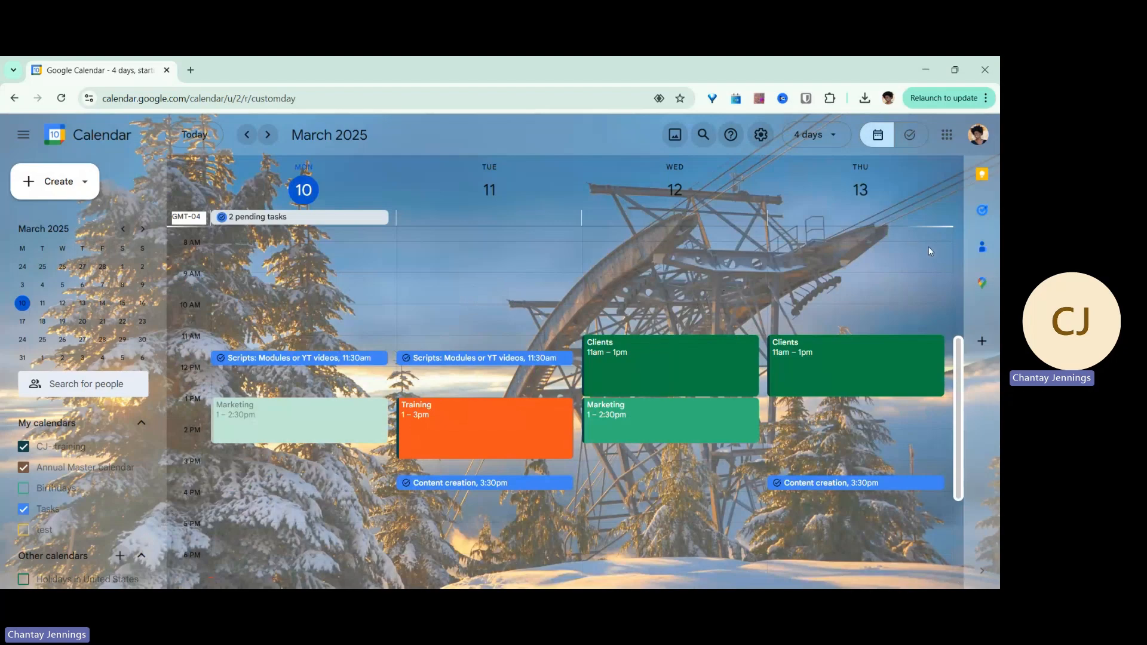
# Step: Show the Tasks view to look over the task list, and return to the calendar view
pyautogui.click(909, 136)
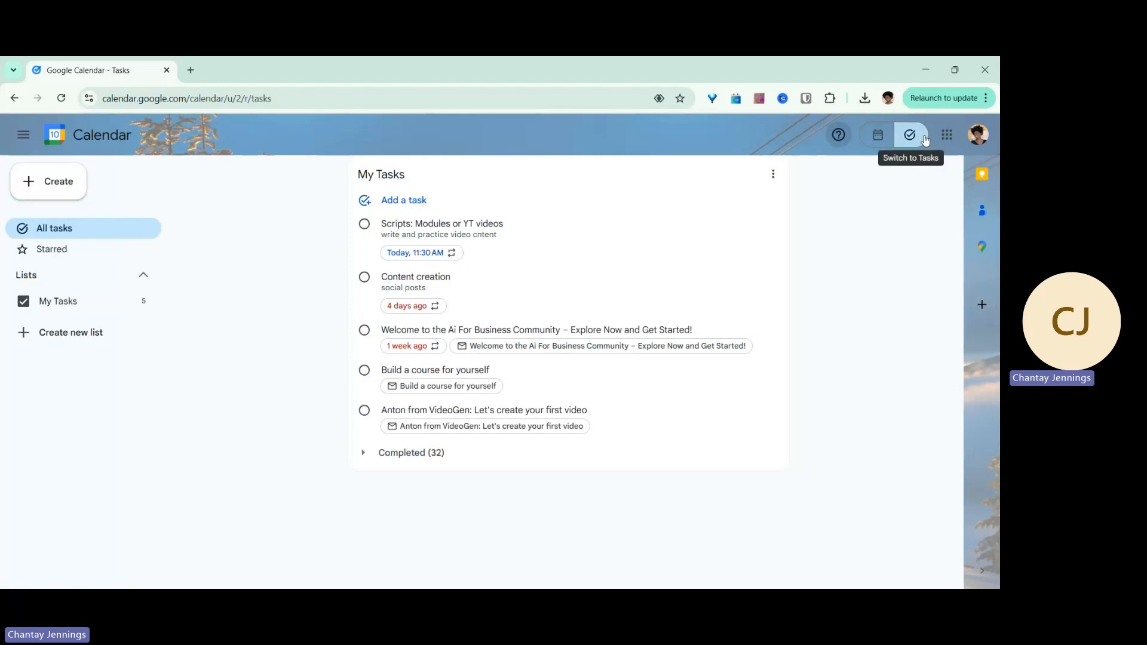
pyautogui.click(882, 141)
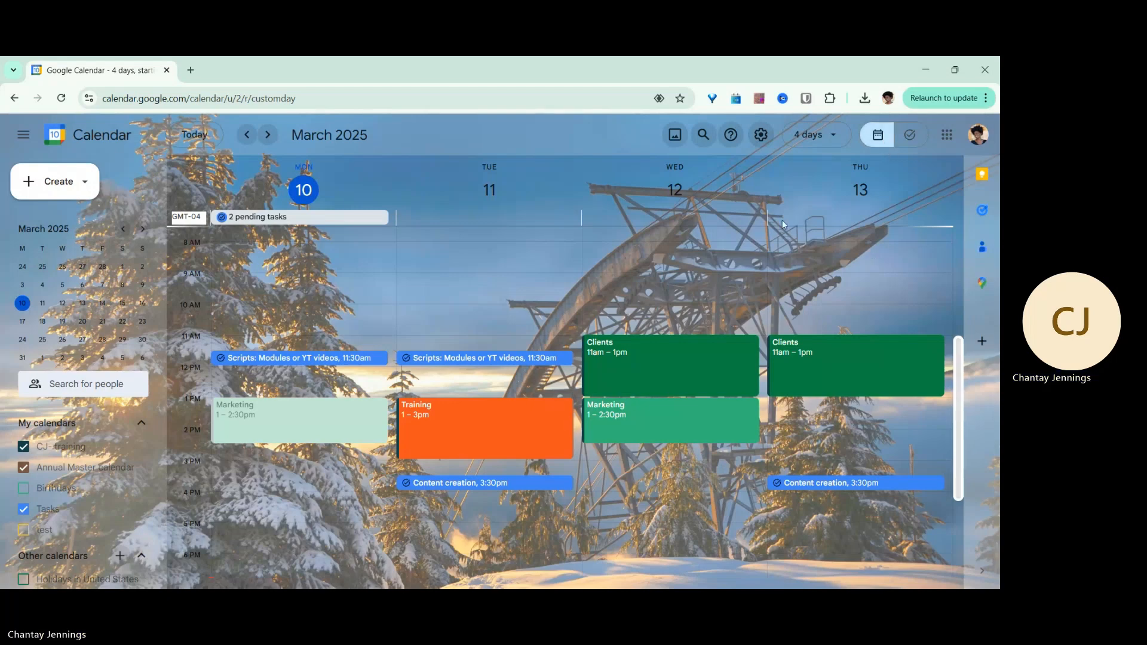
# Step: Open the calendar settings and look over the available date format options, keeping the current format
pyautogui.click(769, 139)
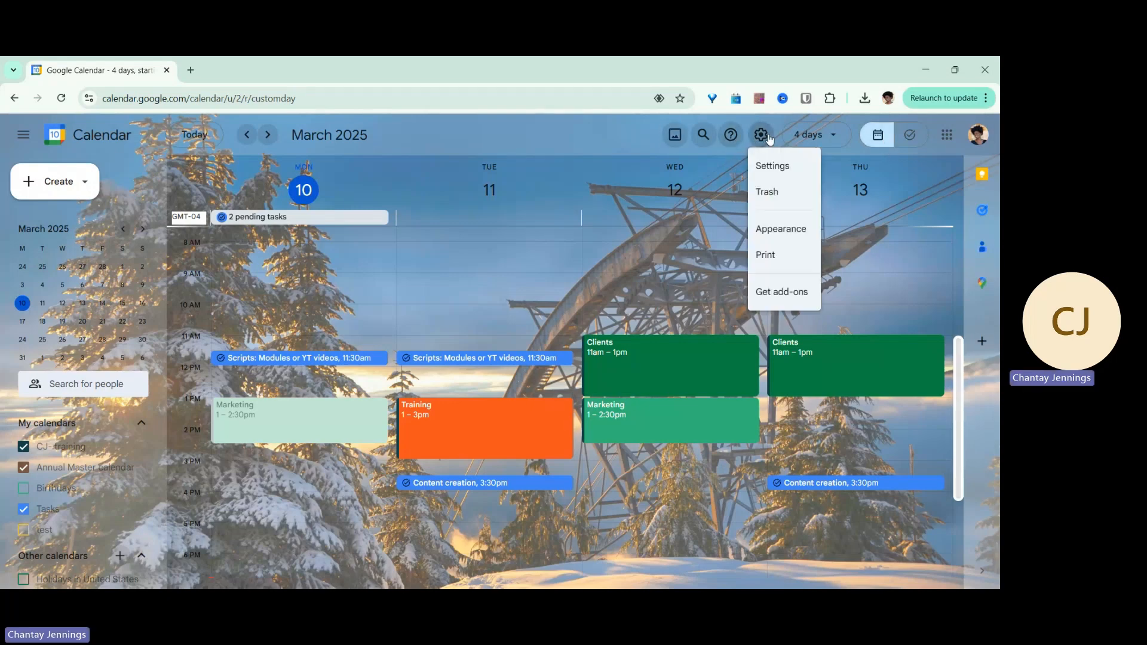
pyautogui.click(768, 168)
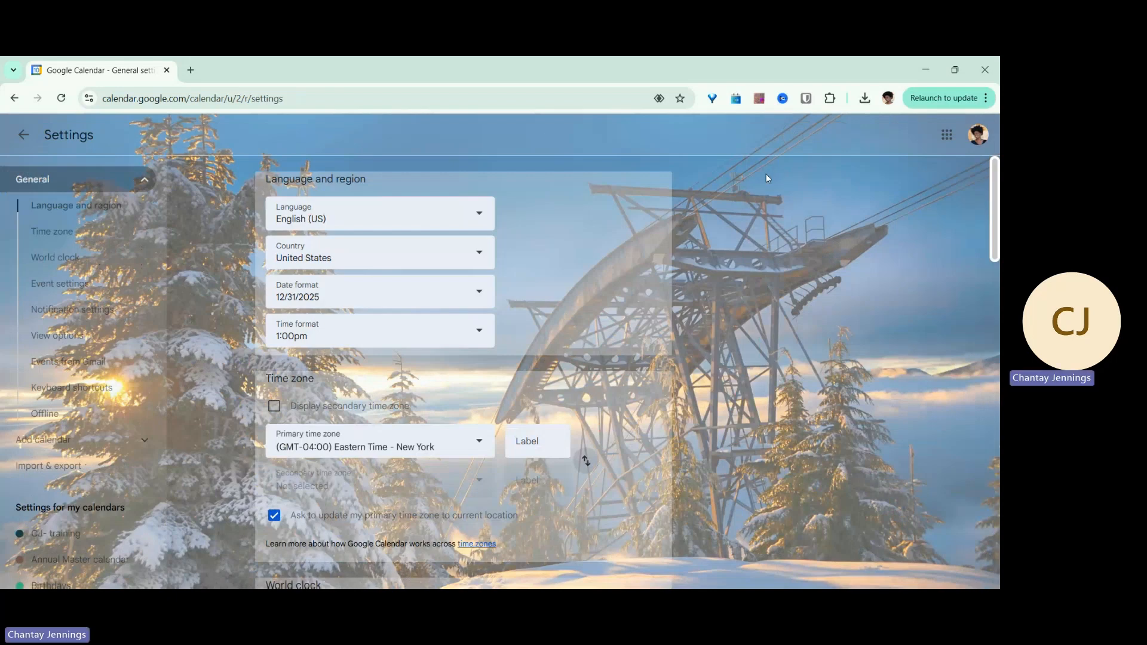
pyautogui.click(361, 297)
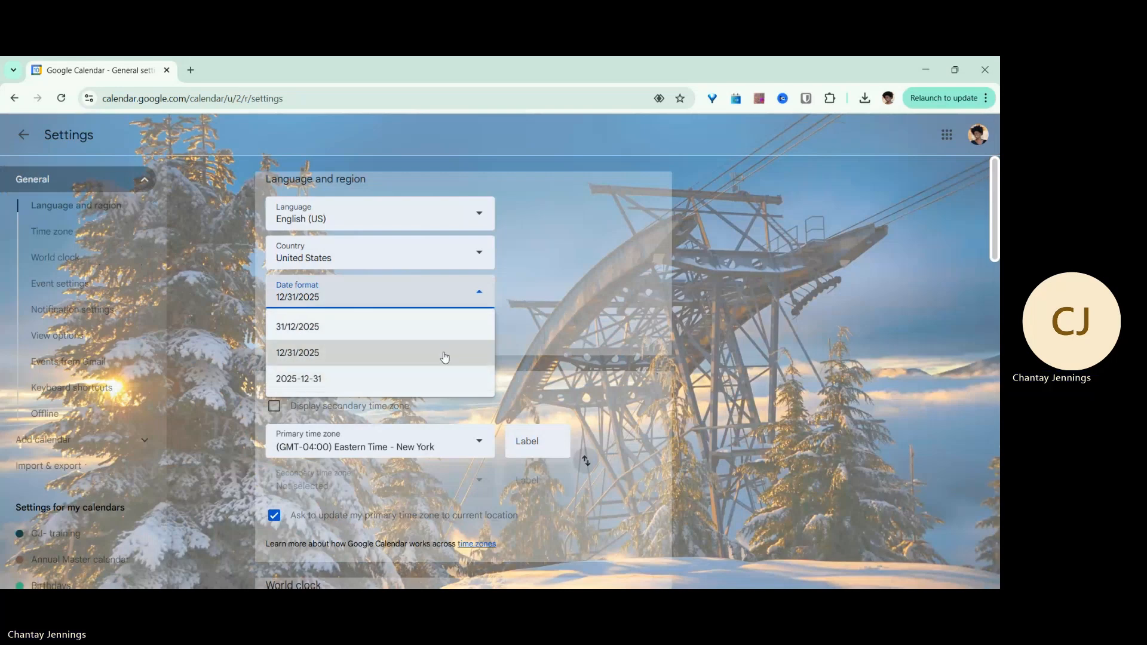
pyautogui.click(377, 297)
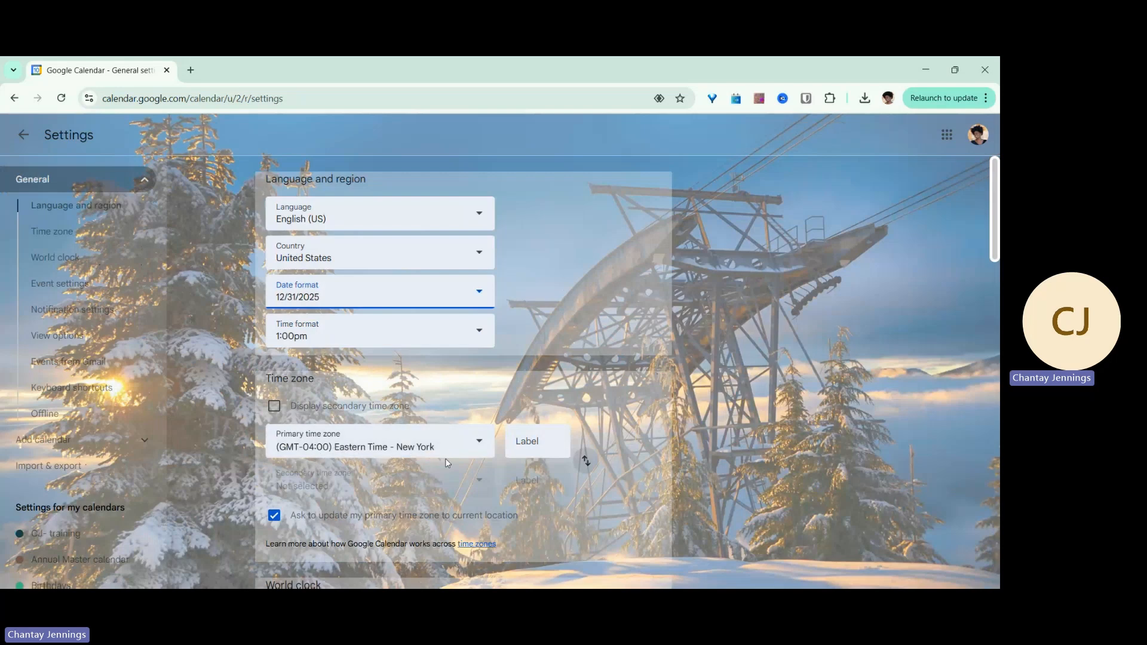
# Step: Label the primary time zone "MY zone"
pyautogui.click(553, 441)
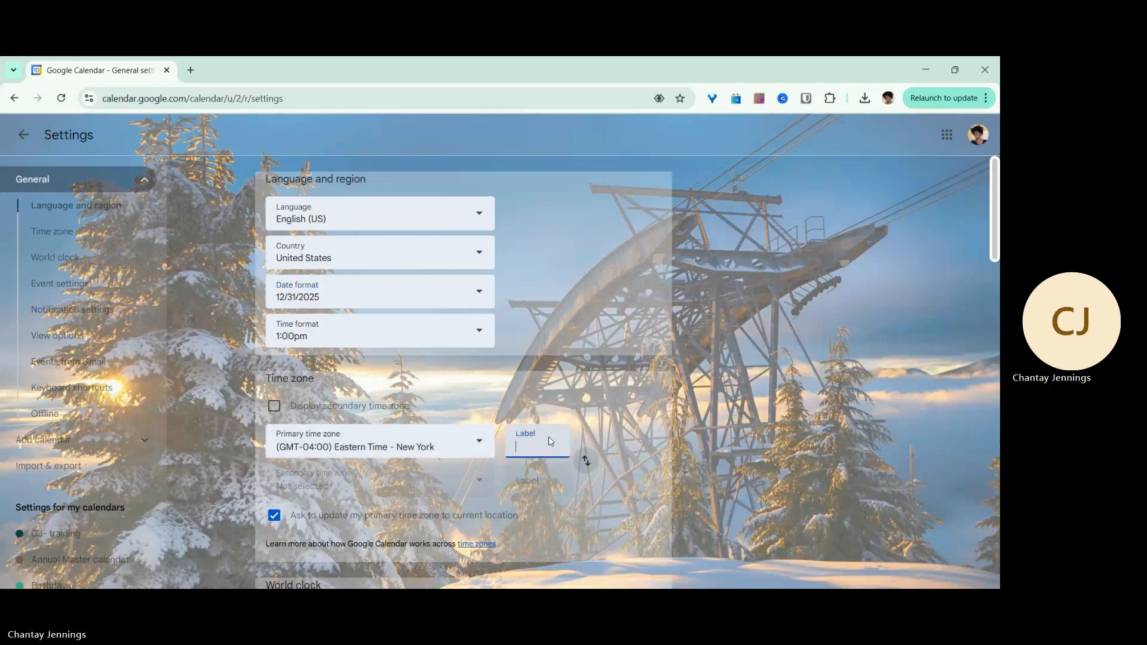
pyautogui.write('MY zone')
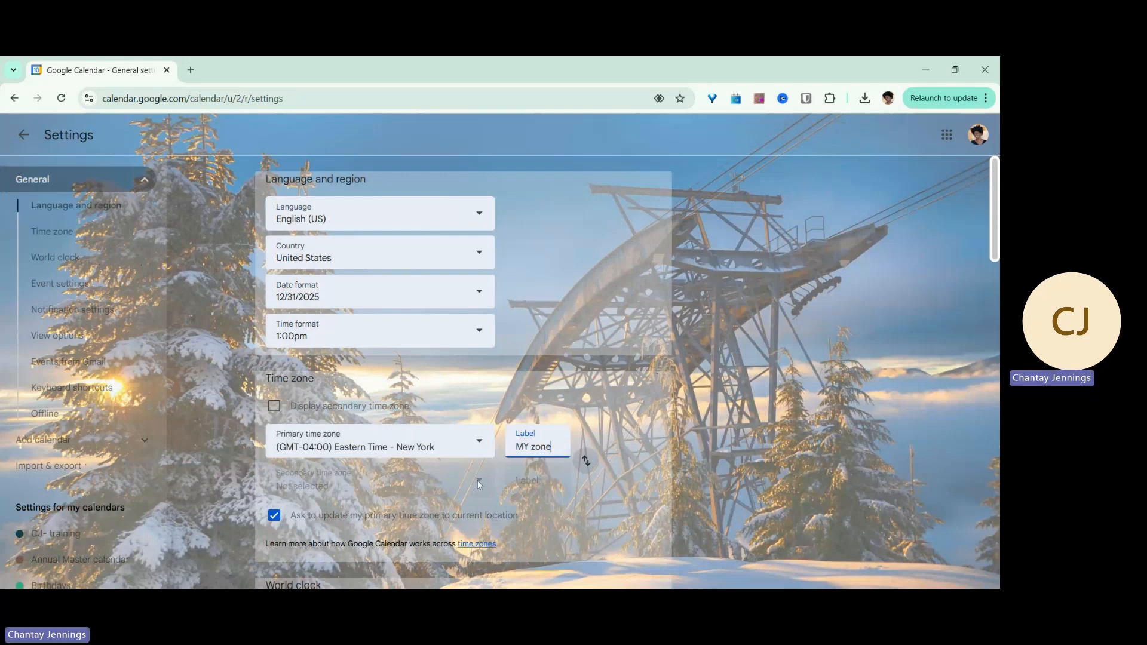
pyautogui.click(668, 468)
# Step: Turn on the world clock and add a time zone entry to it
pyautogui.scroll(-2, 410, 470)
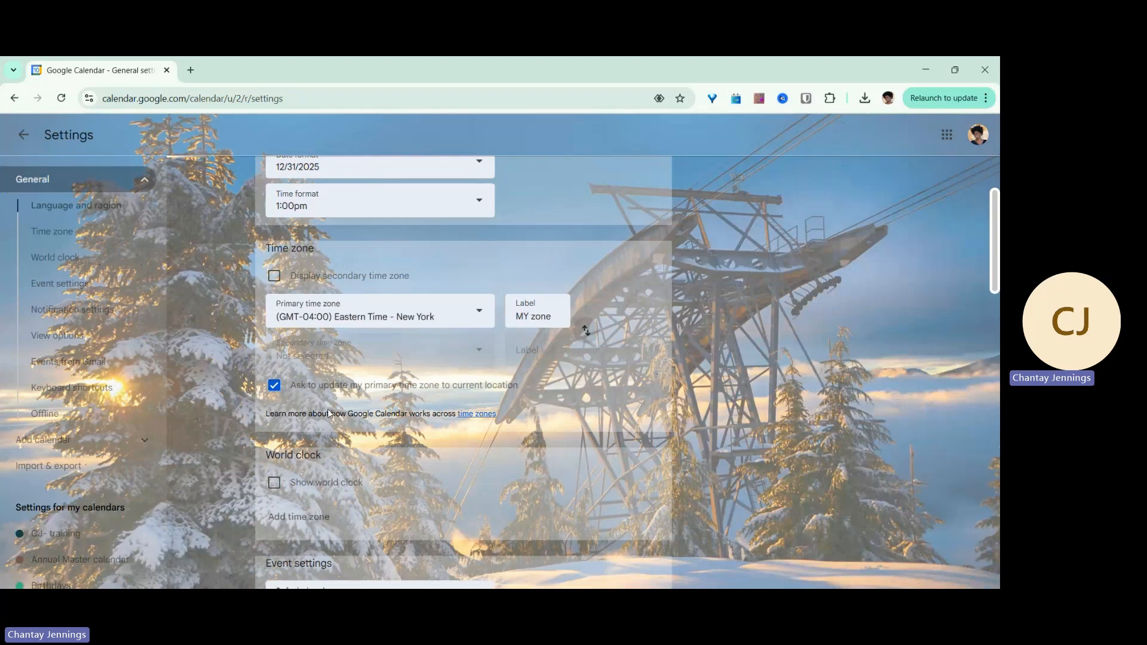
pyautogui.scroll(-2, 282, 469)
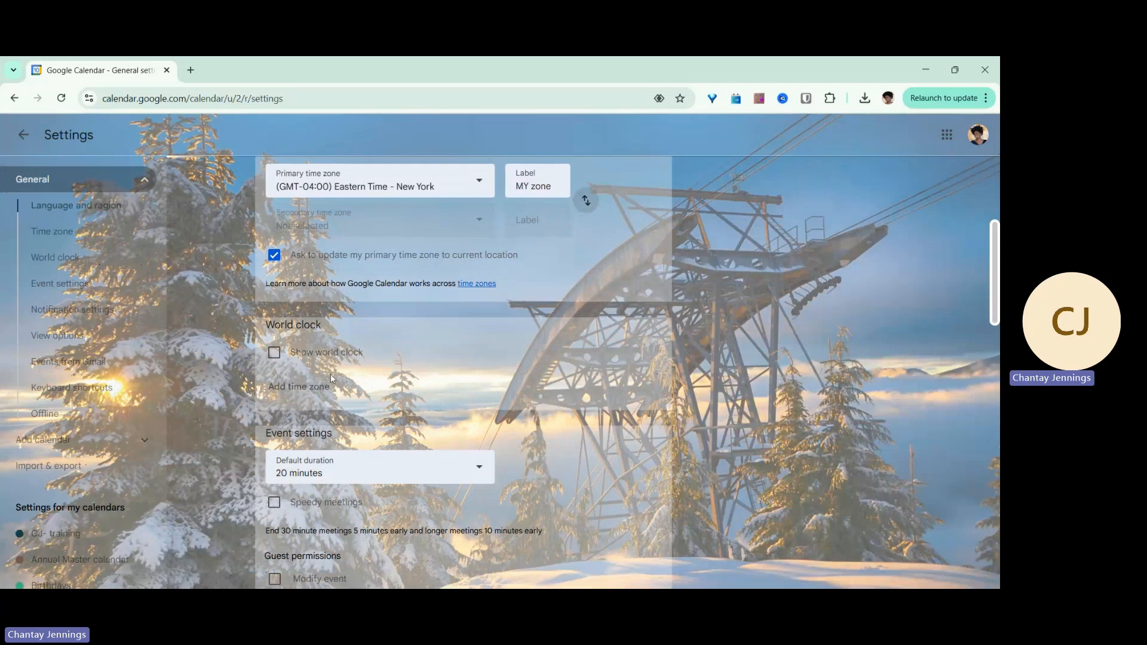
pyautogui.click(275, 353)
pyautogui.click(325, 391)
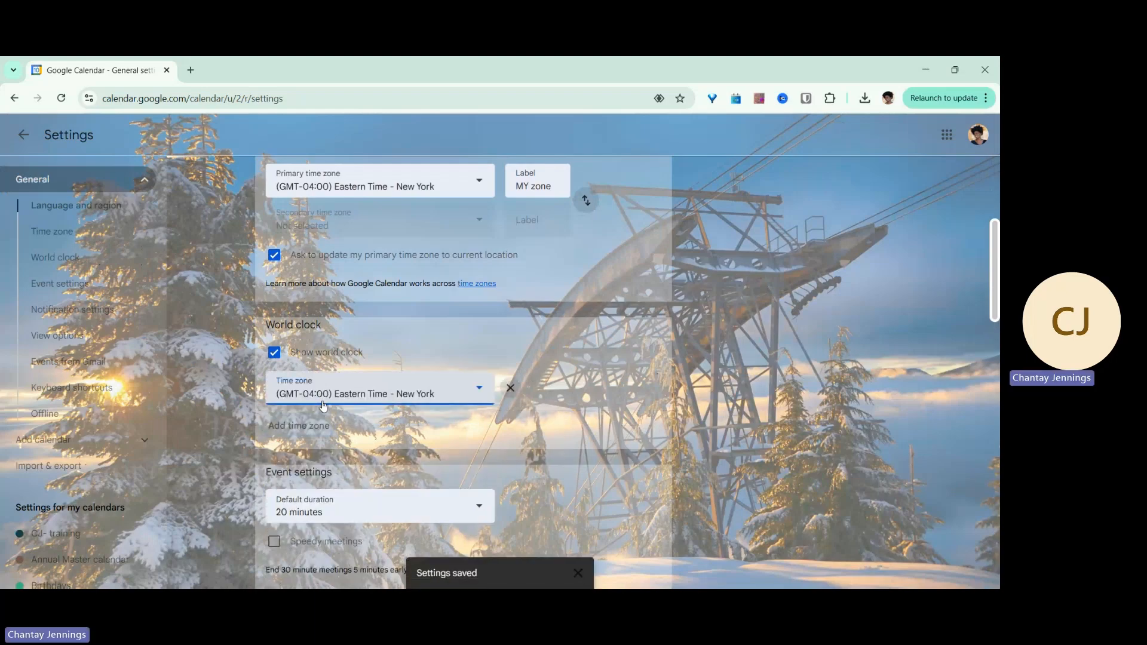
# Step: Set the world clock's time zone to (GMT-04:00) Atlantic Standard Time - Puerto Rico
pyautogui.click(482, 385)
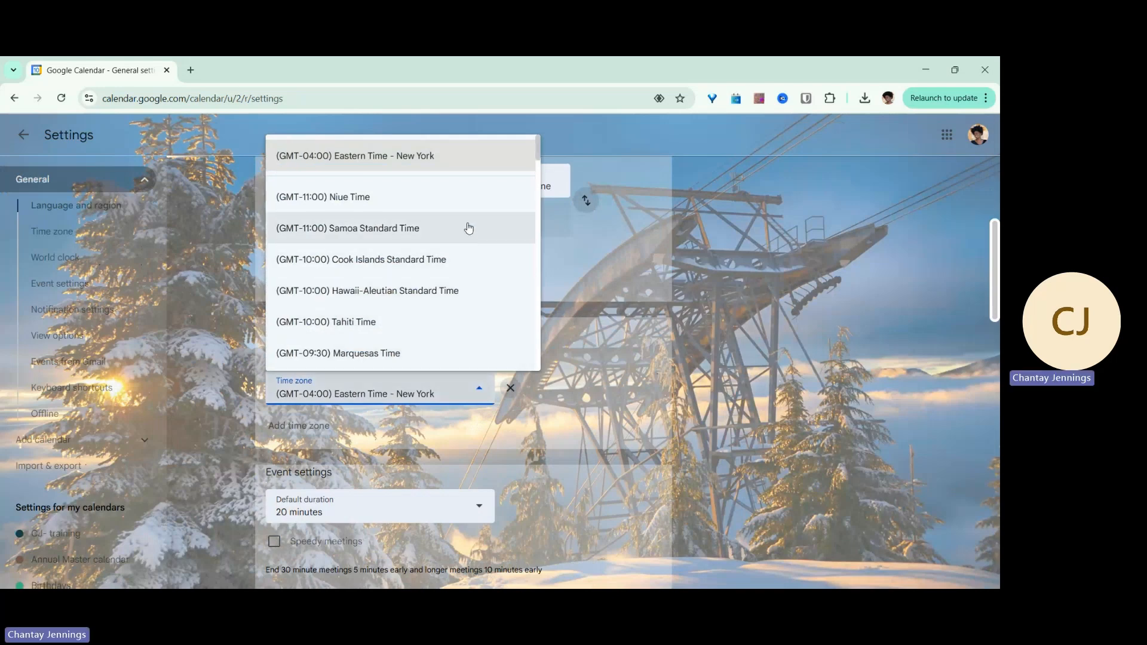
pyautogui.scroll(-2, 442, 314)
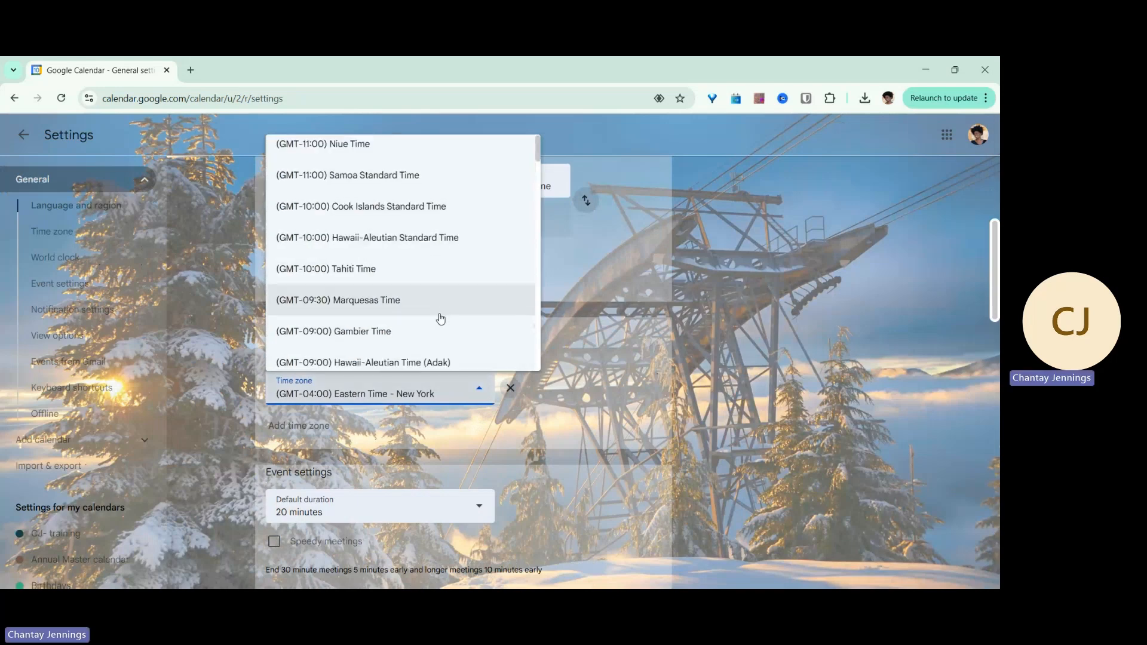
pyautogui.scroll(-3, 447, 310)
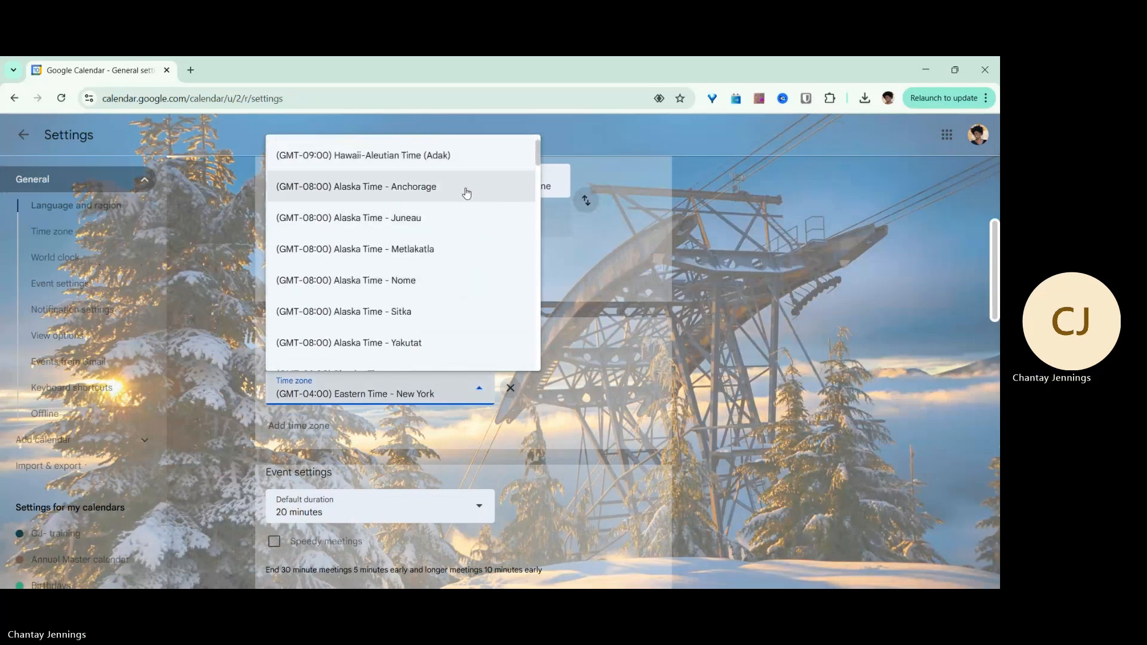
pyautogui.scroll(-5, 448, 280)
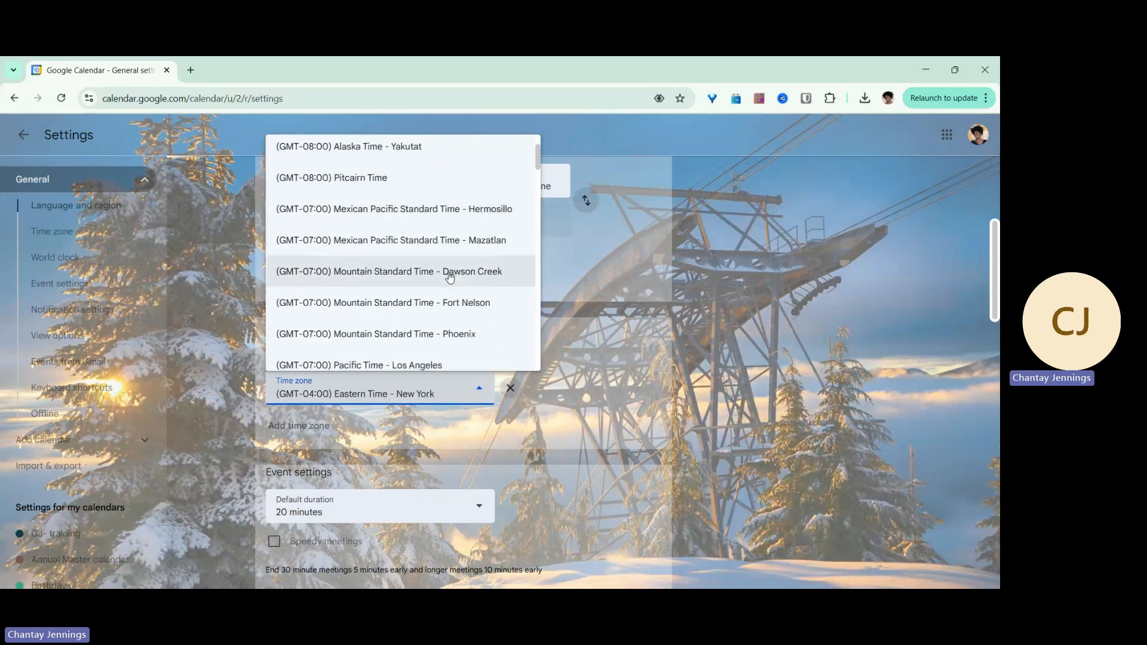
pyautogui.scroll(-2, 450, 278)
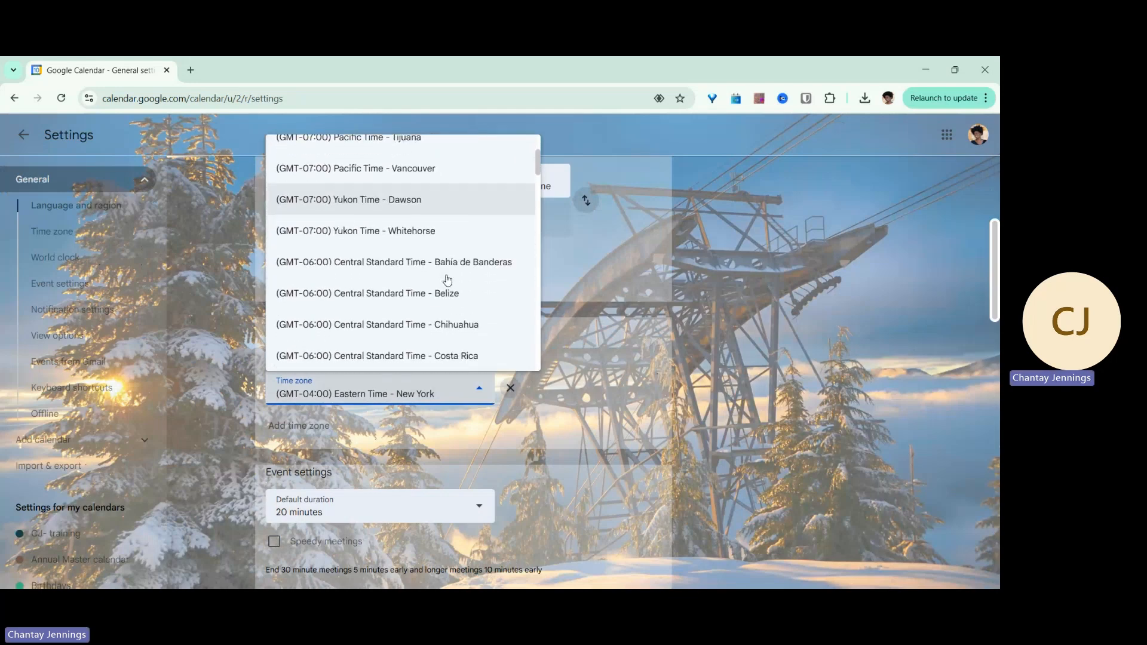
pyautogui.scroll(-6, 442, 293)
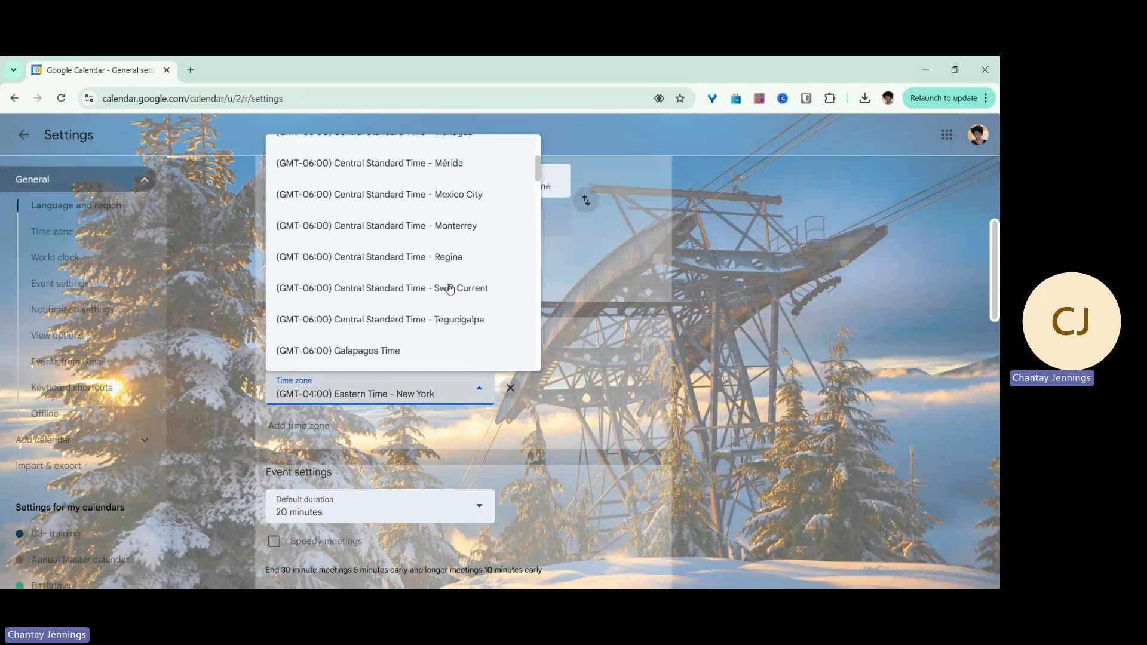
pyautogui.scroll(-2, 452, 291)
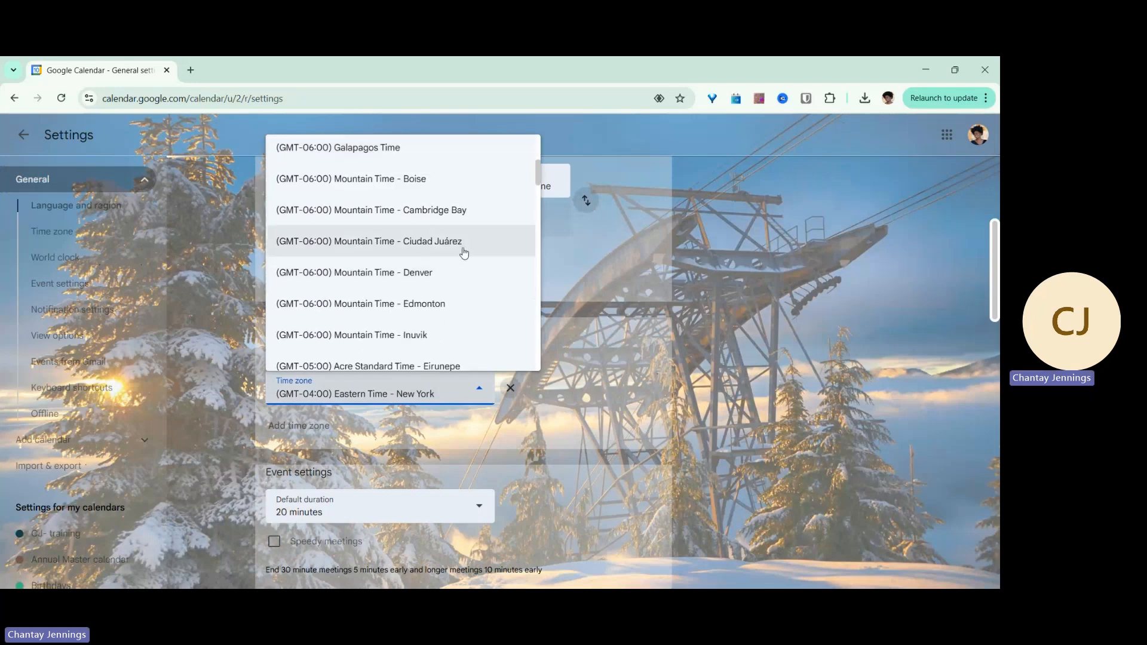
pyautogui.scroll(-3, 442, 287)
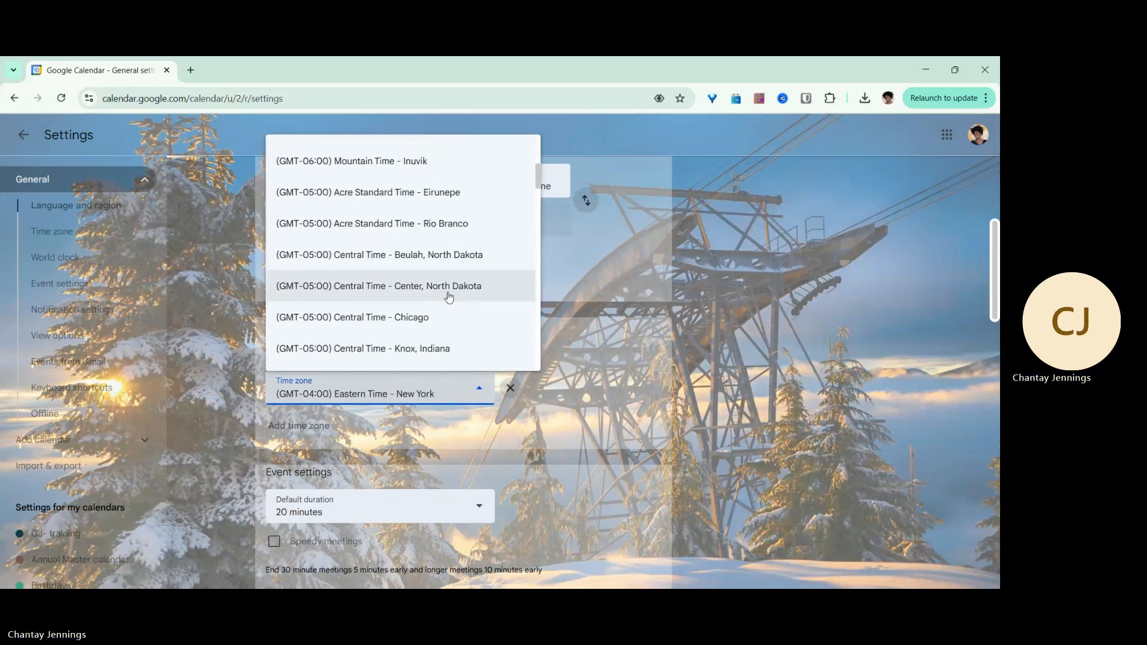
pyautogui.scroll(-2, 459, 298)
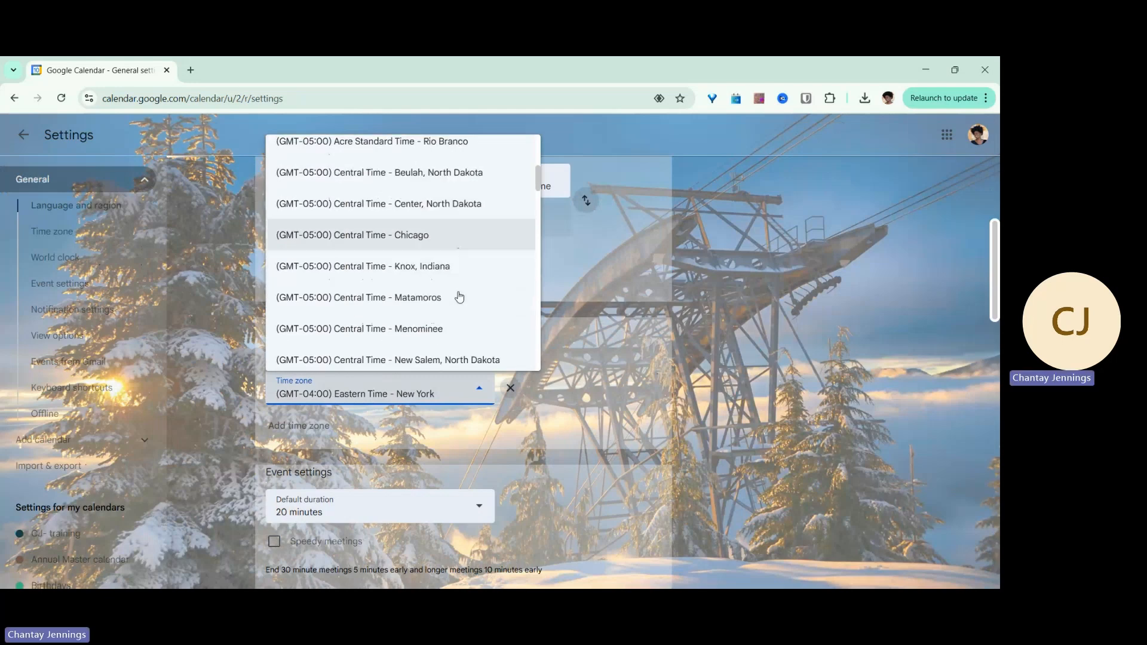
pyautogui.scroll(-2, 472, 272)
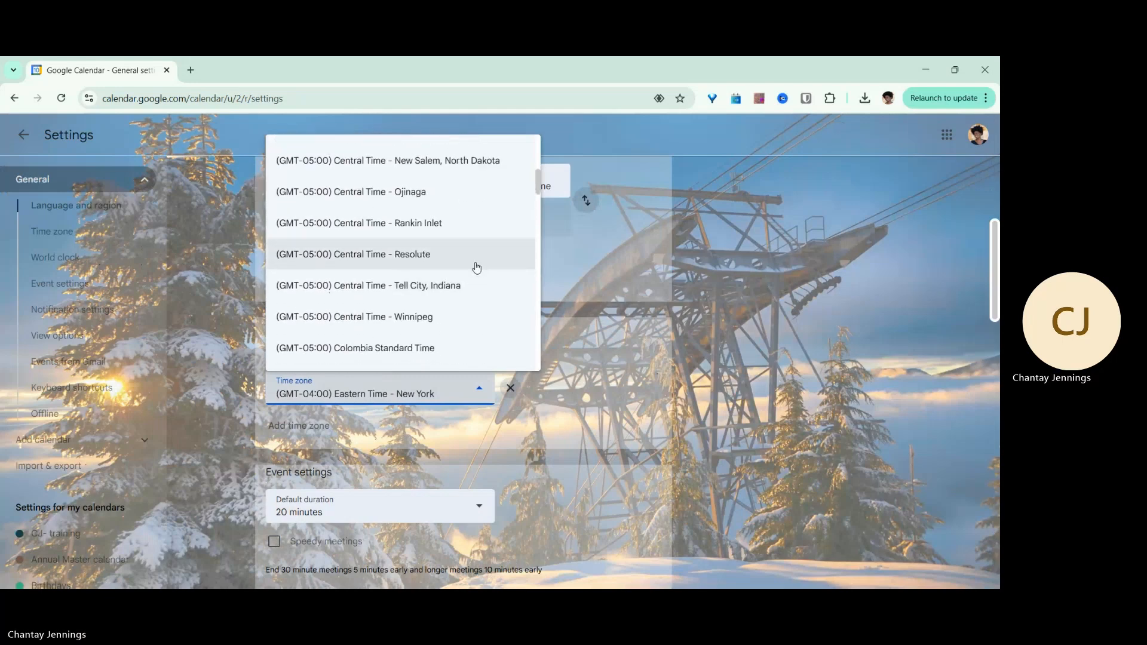
pyautogui.scroll(-3, 469, 314)
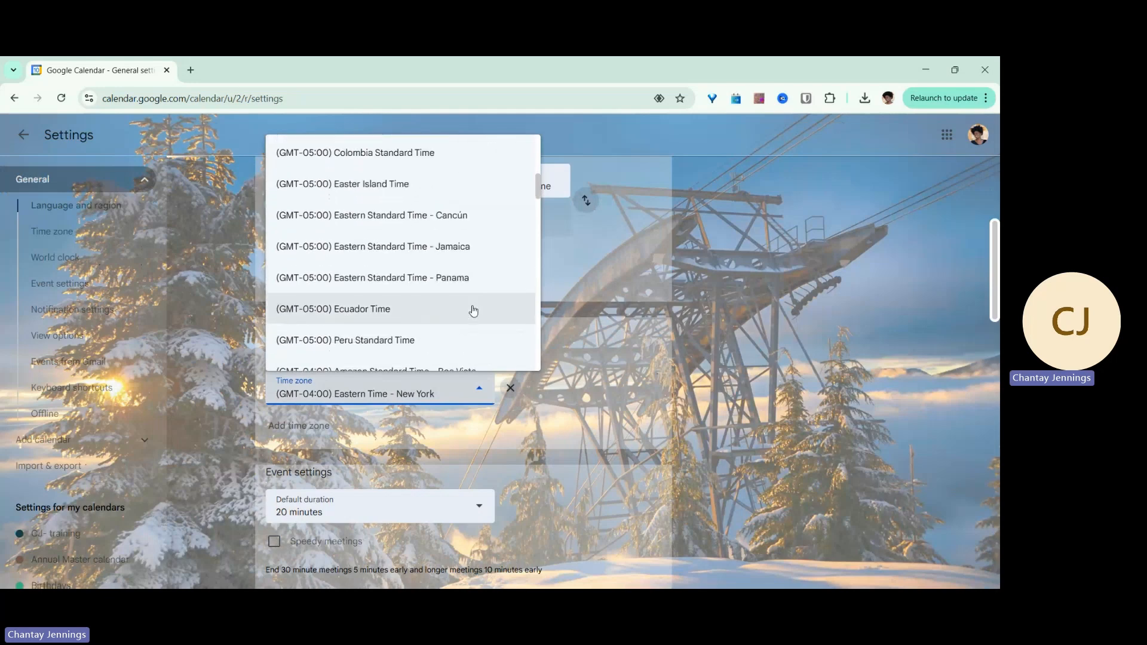
pyautogui.scroll(-3, 472, 277)
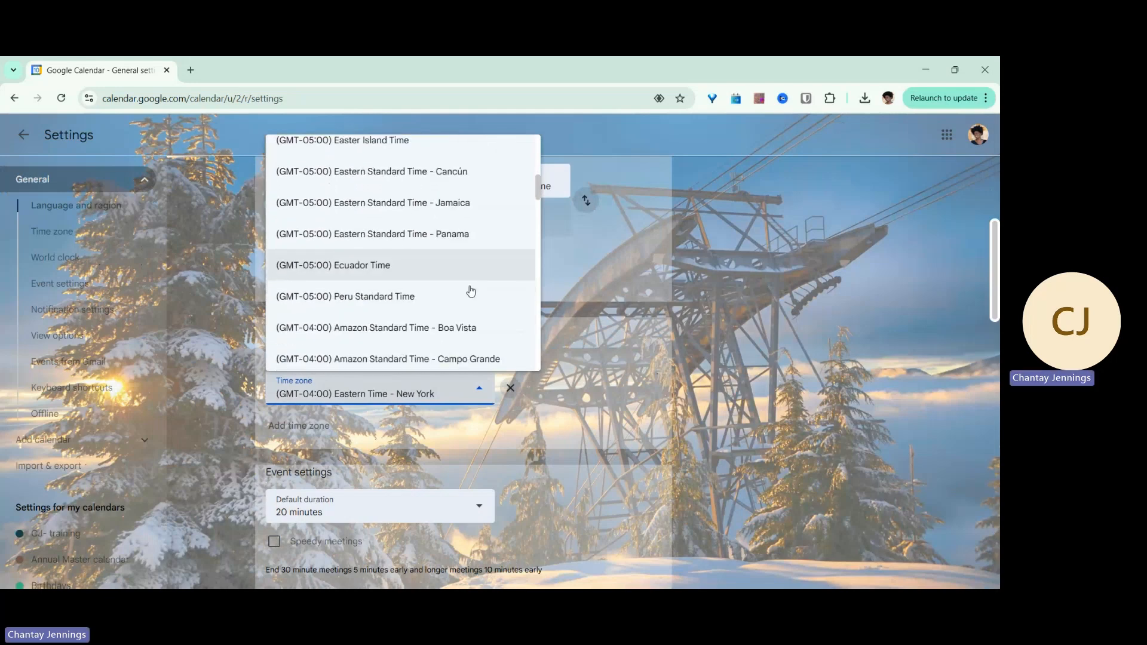
pyautogui.scroll(-2, 478, 279)
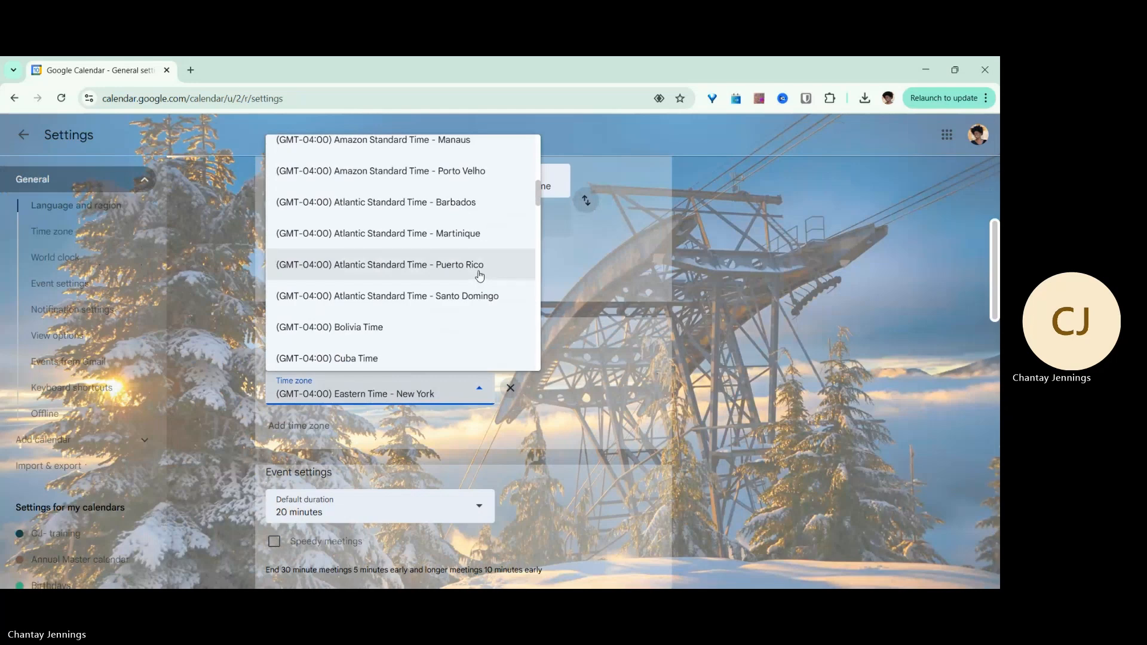
pyautogui.click(480, 272)
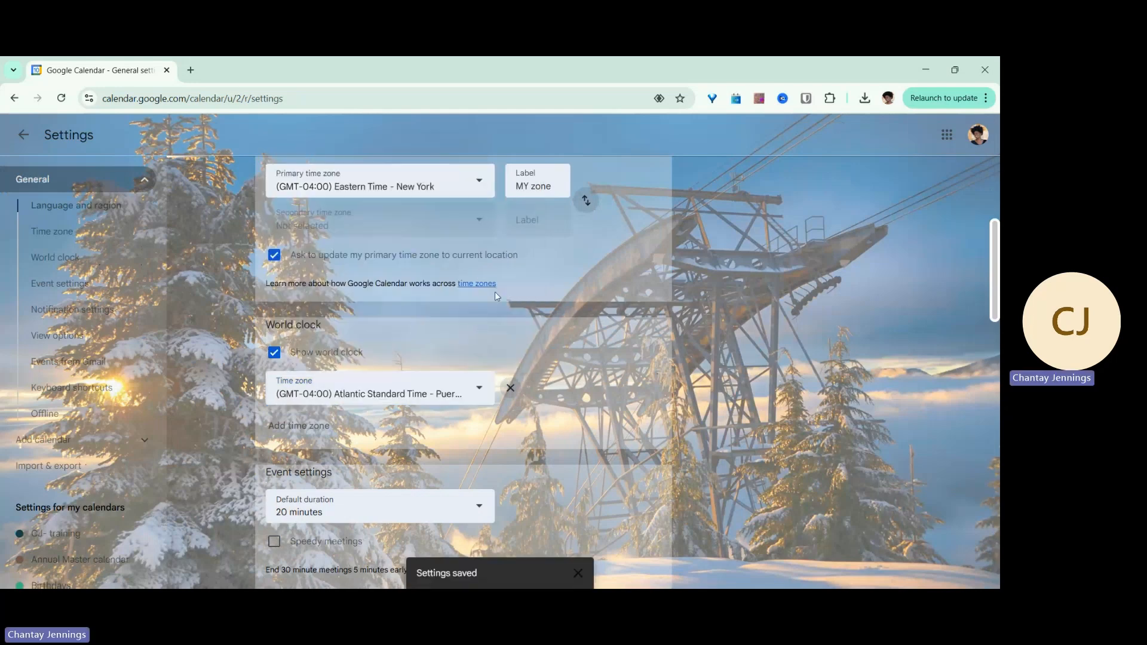
# Step: Add a second world clock time zone and set it to (GMT-03:00) Brasilia Standard Time - Sao Paulo
pyautogui.click(300, 426)
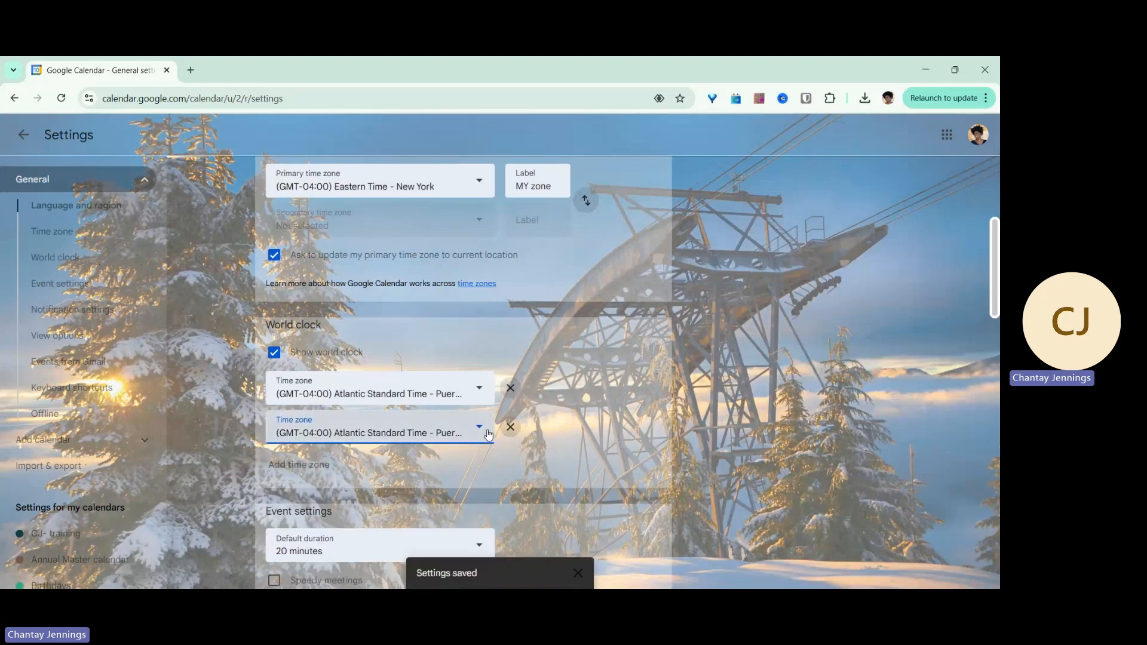
pyautogui.click(479, 425)
pyautogui.scroll(-5, 466, 319)
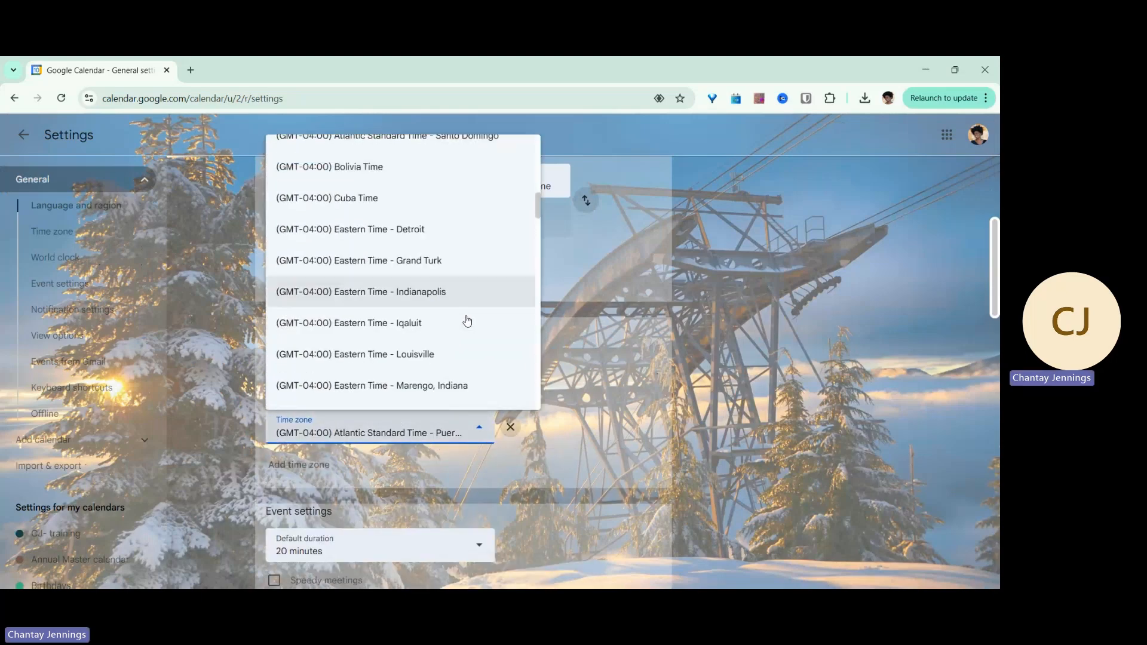
pyautogui.scroll(-6, 478, 307)
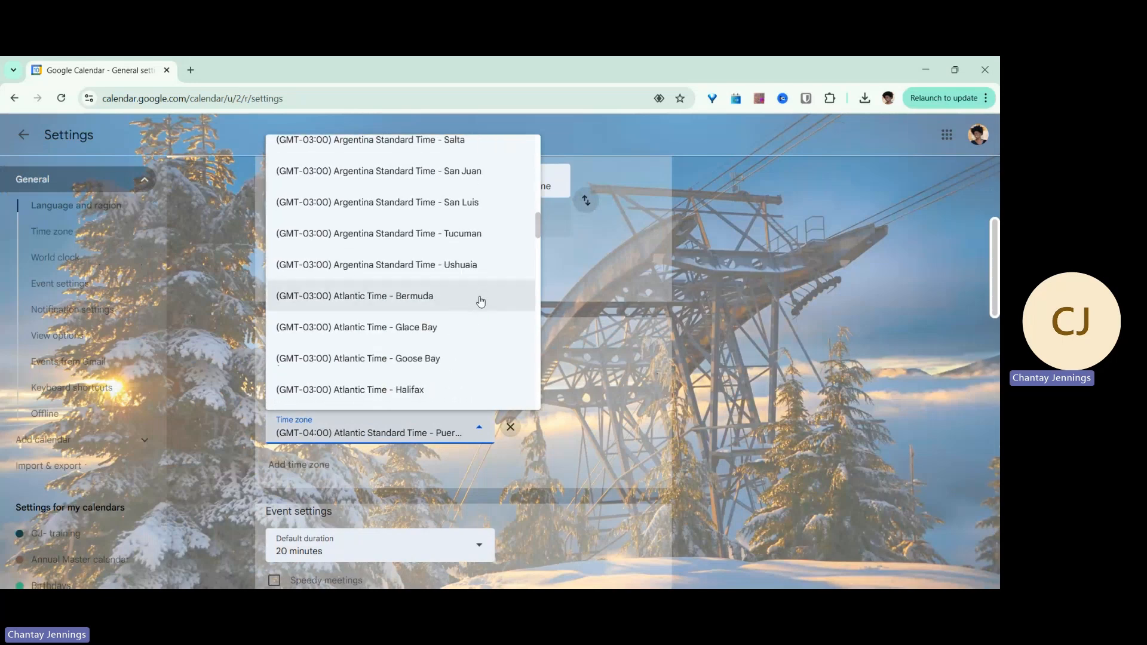
pyautogui.scroll(-3, 464, 327)
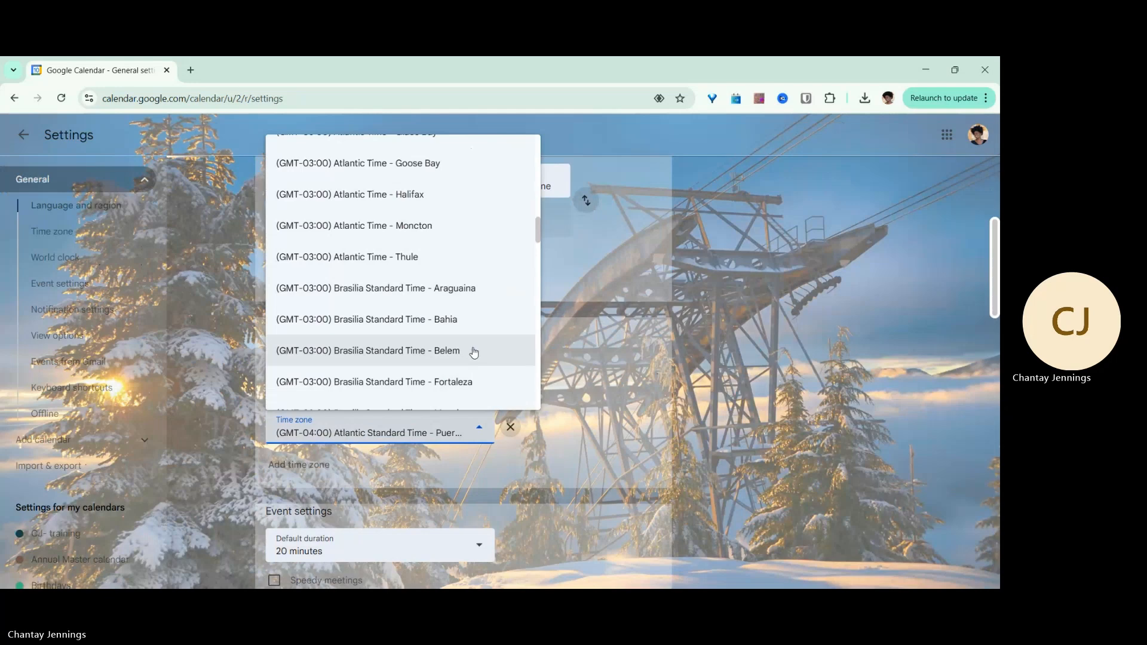
pyautogui.scroll(-1, 474, 352)
pyautogui.scroll(-3, 474, 352)
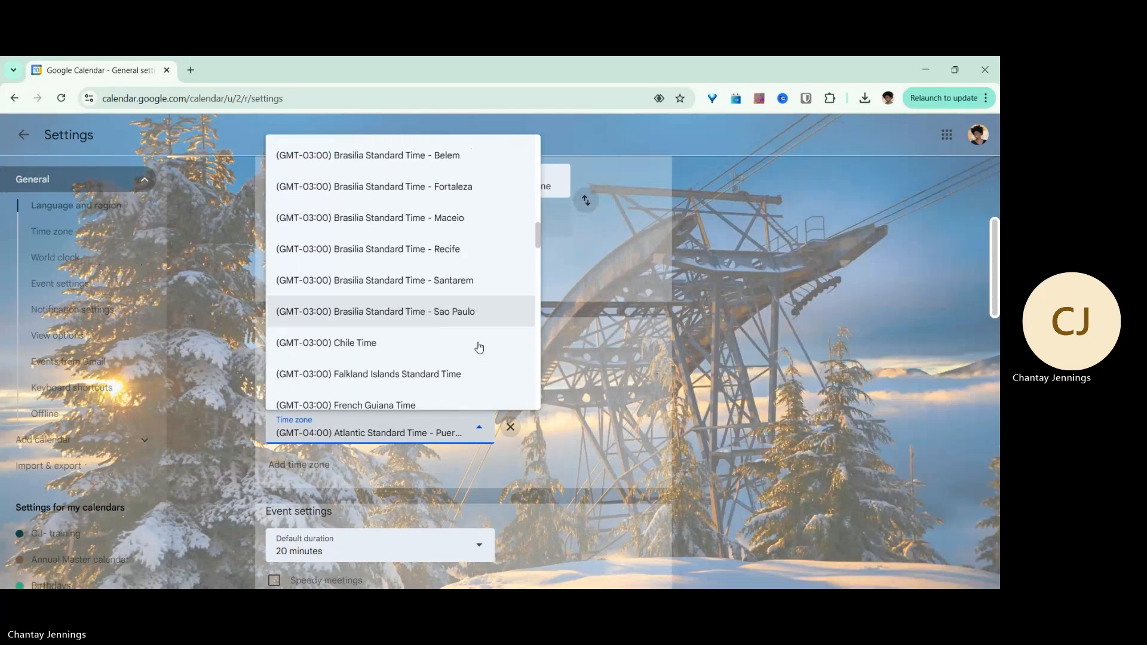
pyautogui.click(464, 312)
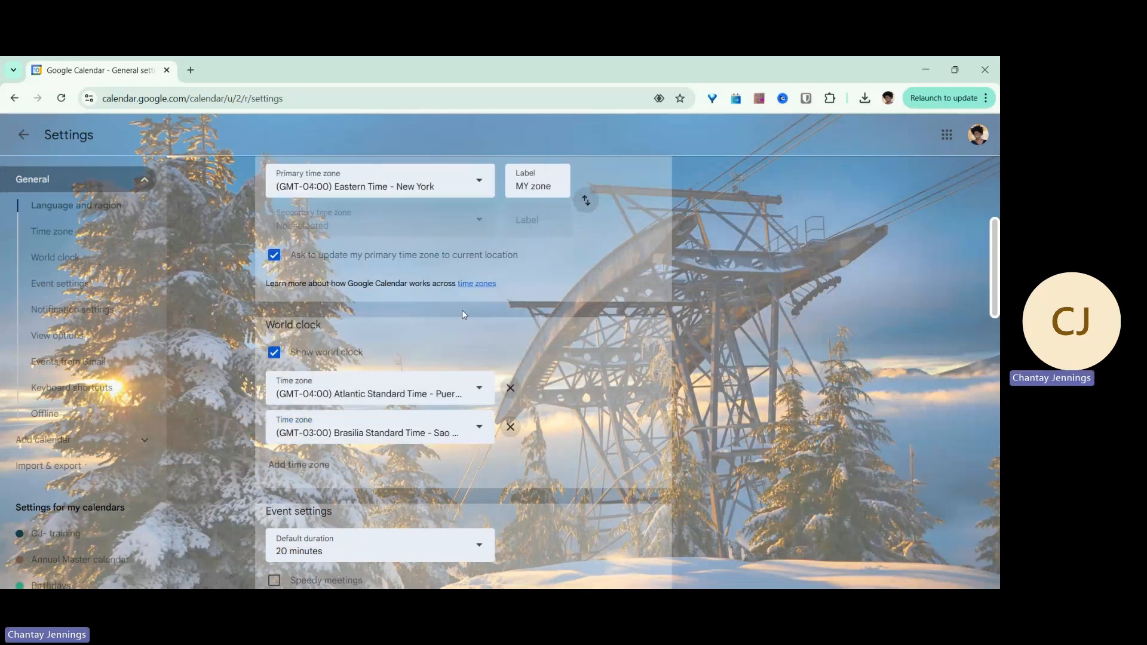
# Step: Try out the Speedy meetings option in the event settings and turn it back off
pyautogui.scroll(-2, 358, 413)
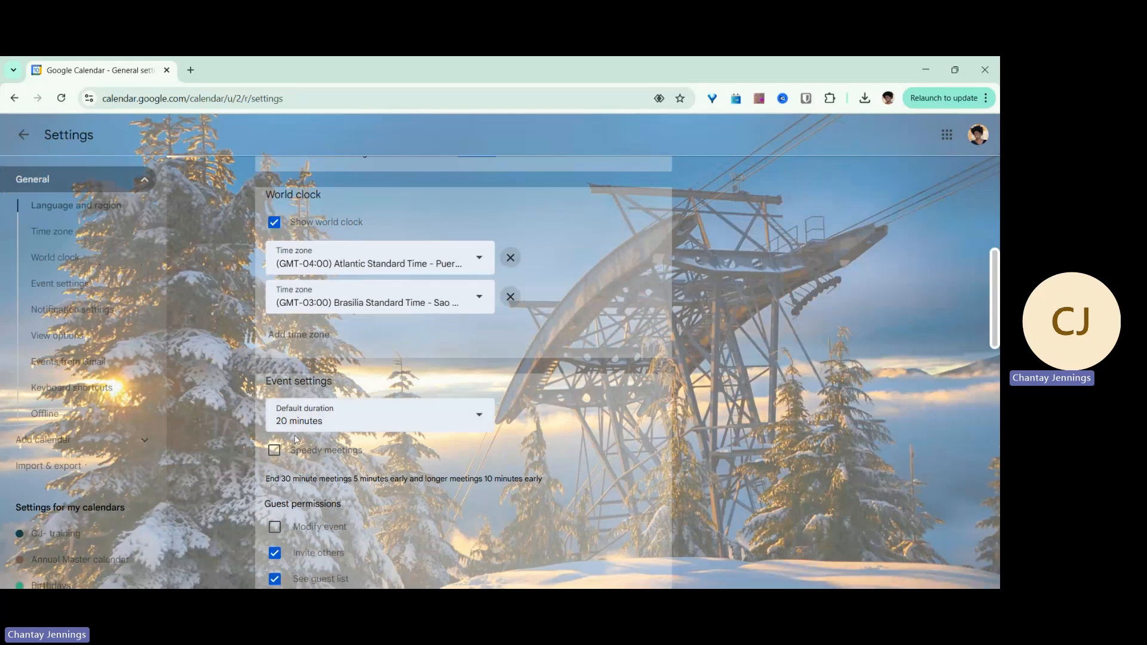
pyautogui.click(274, 450)
pyautogui.scroll(-2, 403, 467)
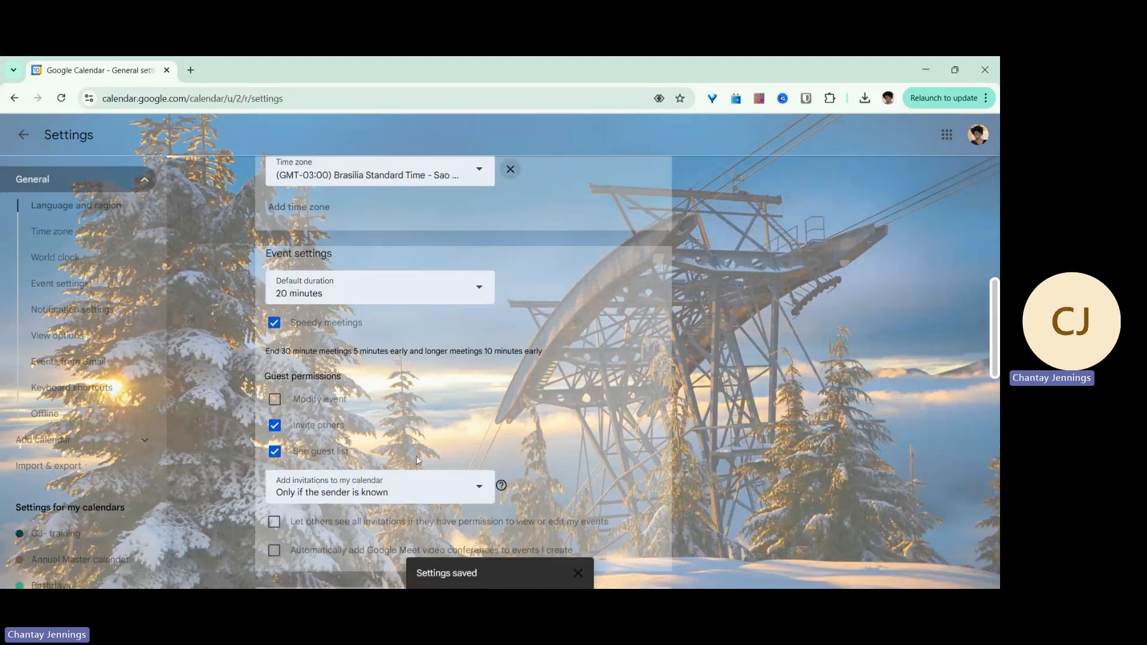
pyautogui.click(276, 329)
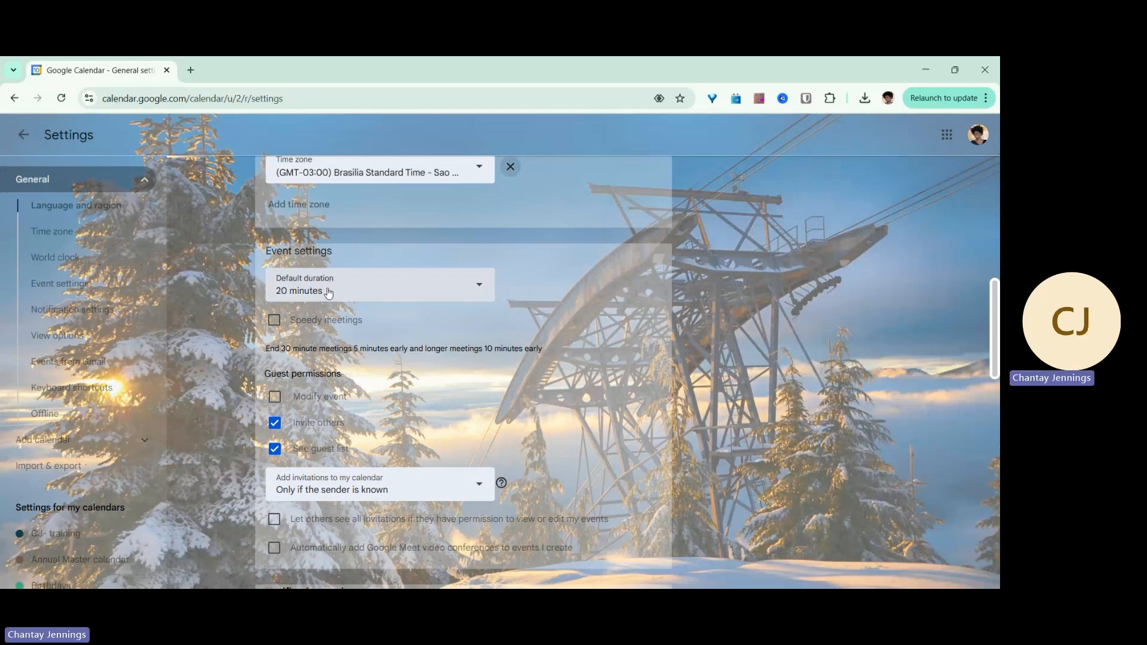
# Step: Look over the default event duration choices without changing the duration, and view the guest permission and invitation options
pyautogui.click(406, 288)
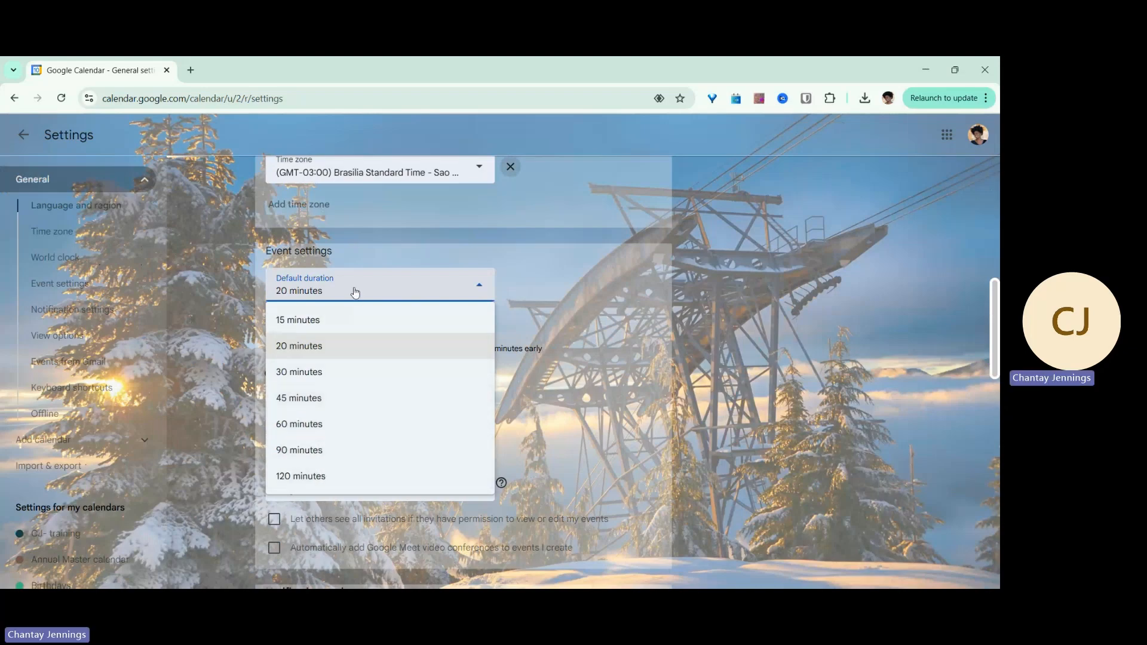
pyautogui.click(525, 253)
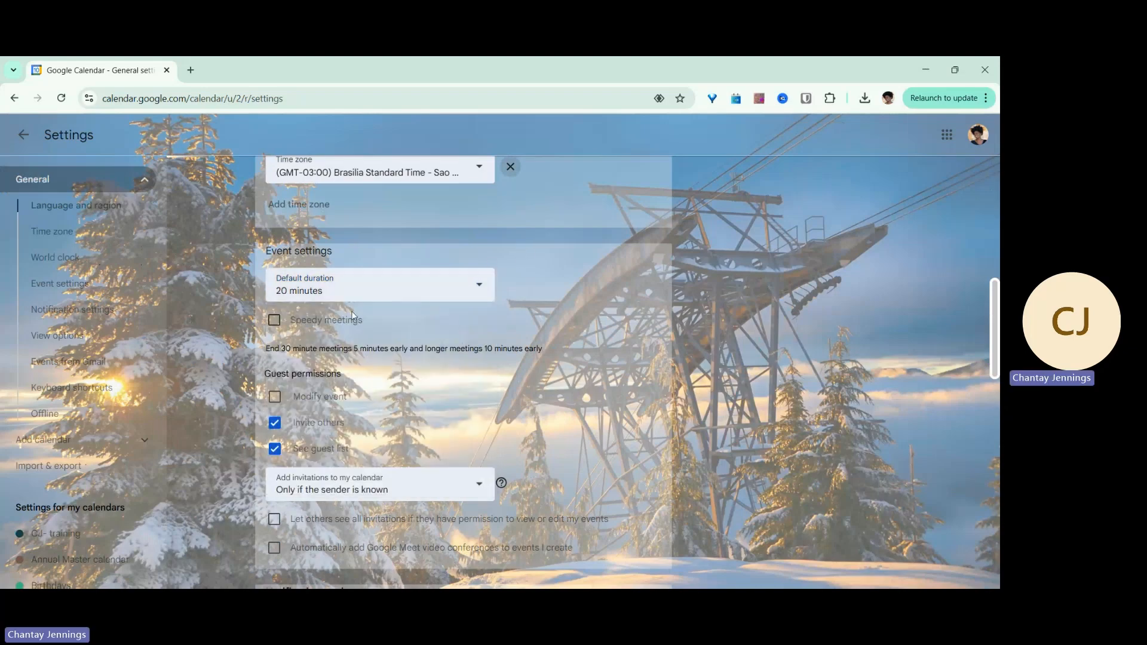
pyautogui.scroll(-1, 352, 396)
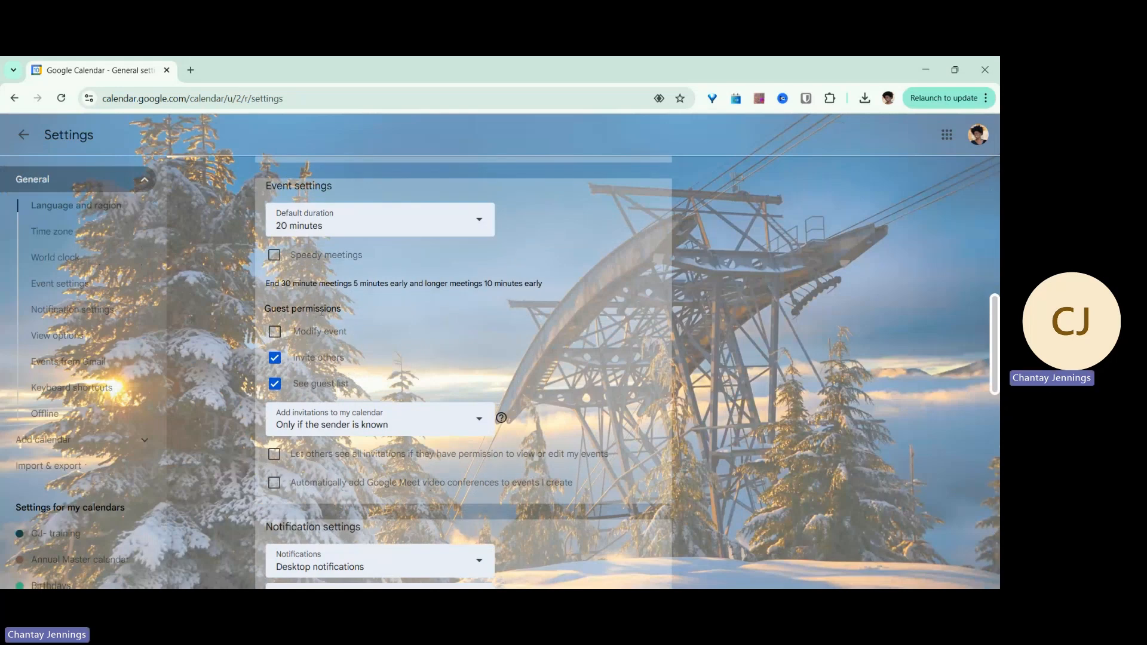
# Step: Turn off the Invite others and See guest list guest permissions, and keep invitations added only if the sender is known
pyautogui.click(276, 359)
pyautogui.click(274, 384)
pyautogui.scroll(-1, 364, 359)
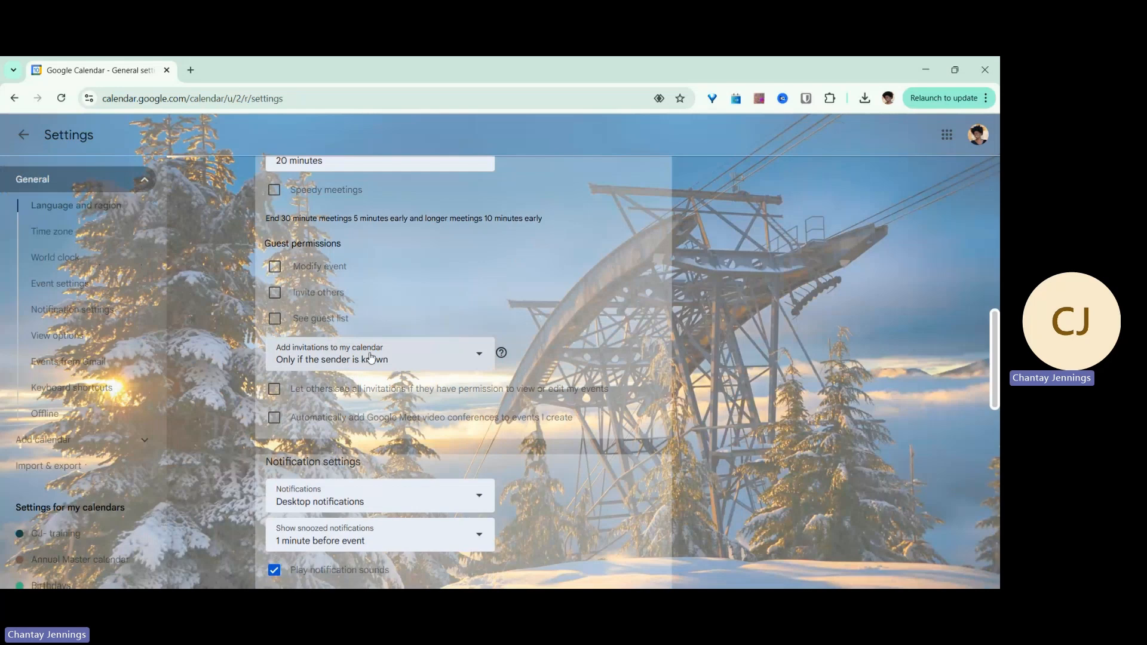
pyautogui.click(424, 364)
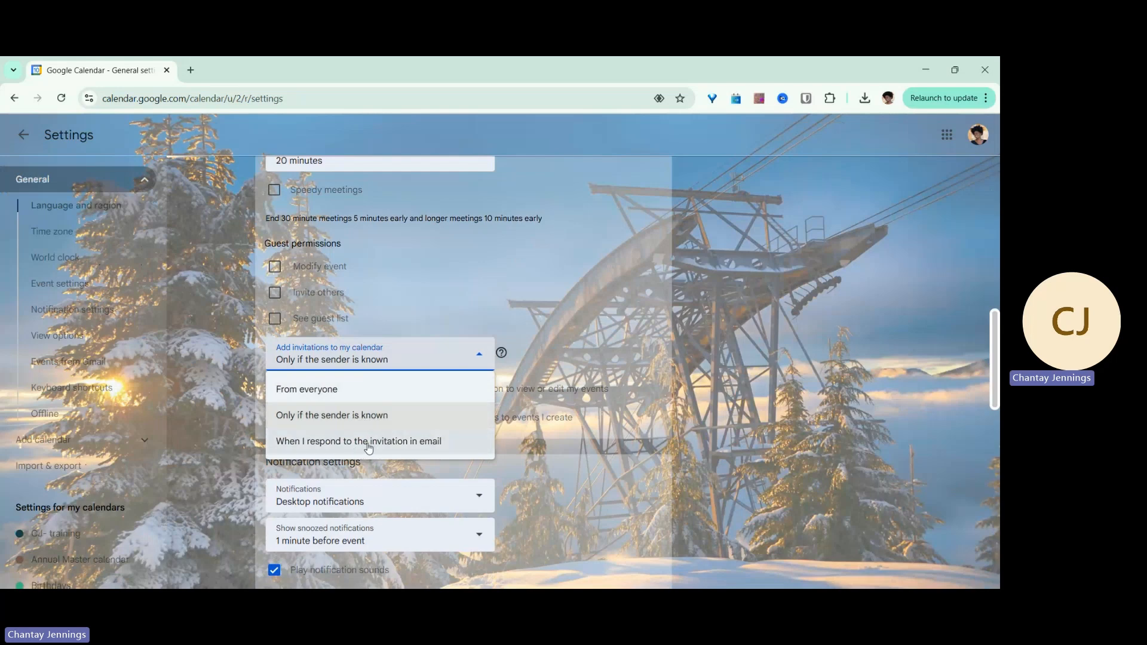
pyautogui.click(351, 416)
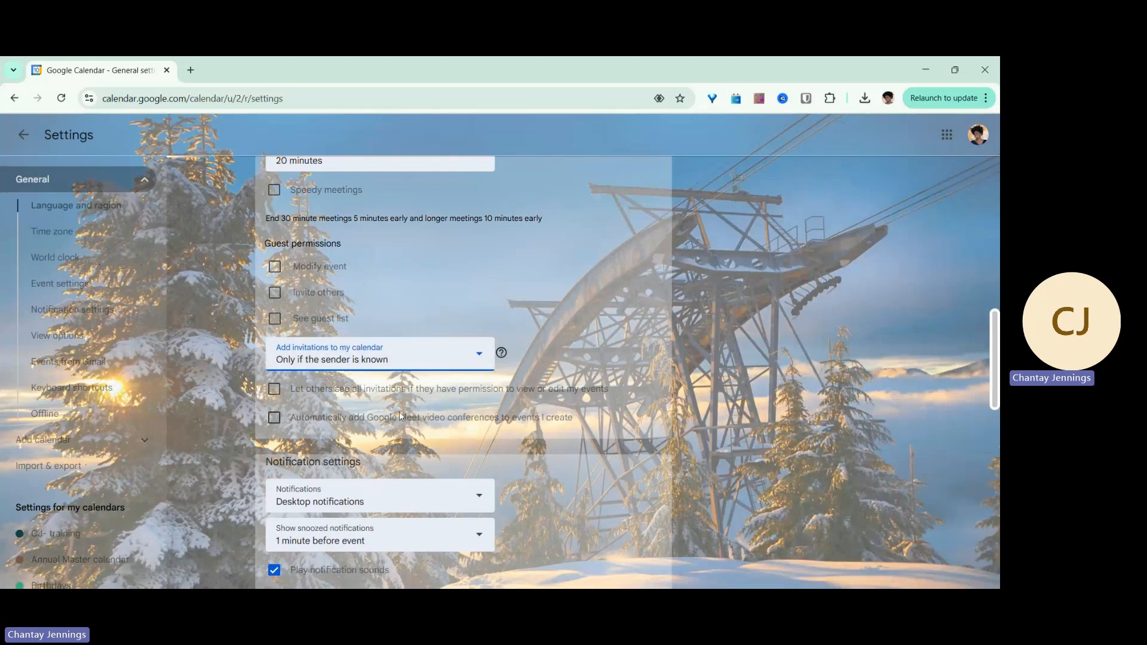
# Step: Try out automatically adding Google Meet video conferences to created events and turn the option back off
pyautogui.scroll(-1, 399, 412)
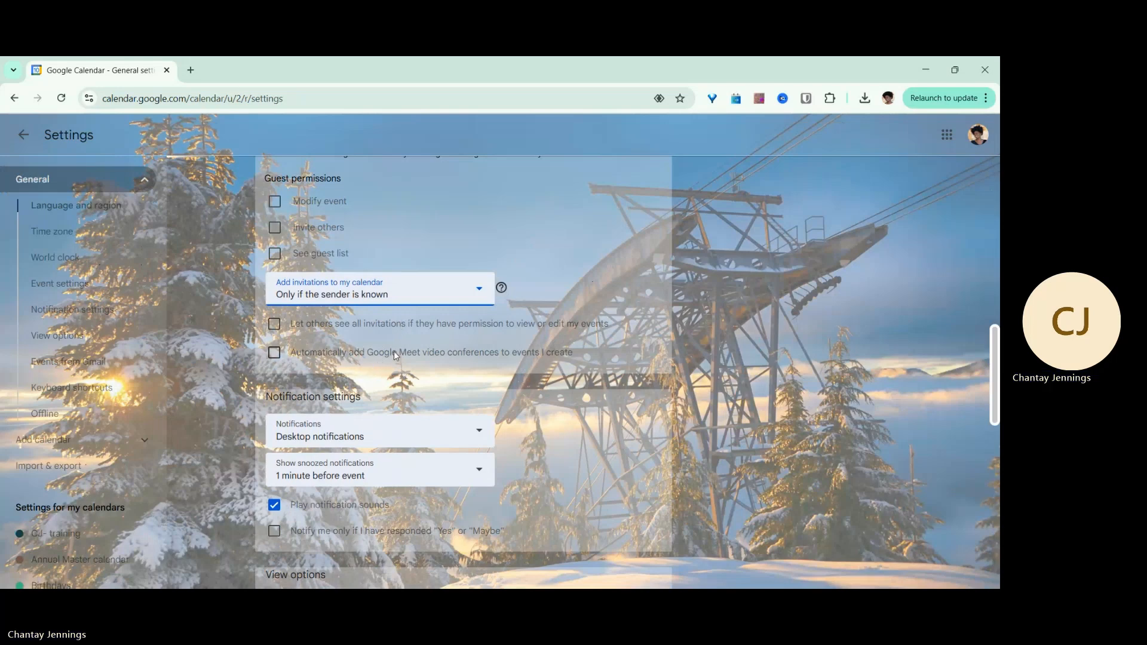
pyautogui.click(275, 353)
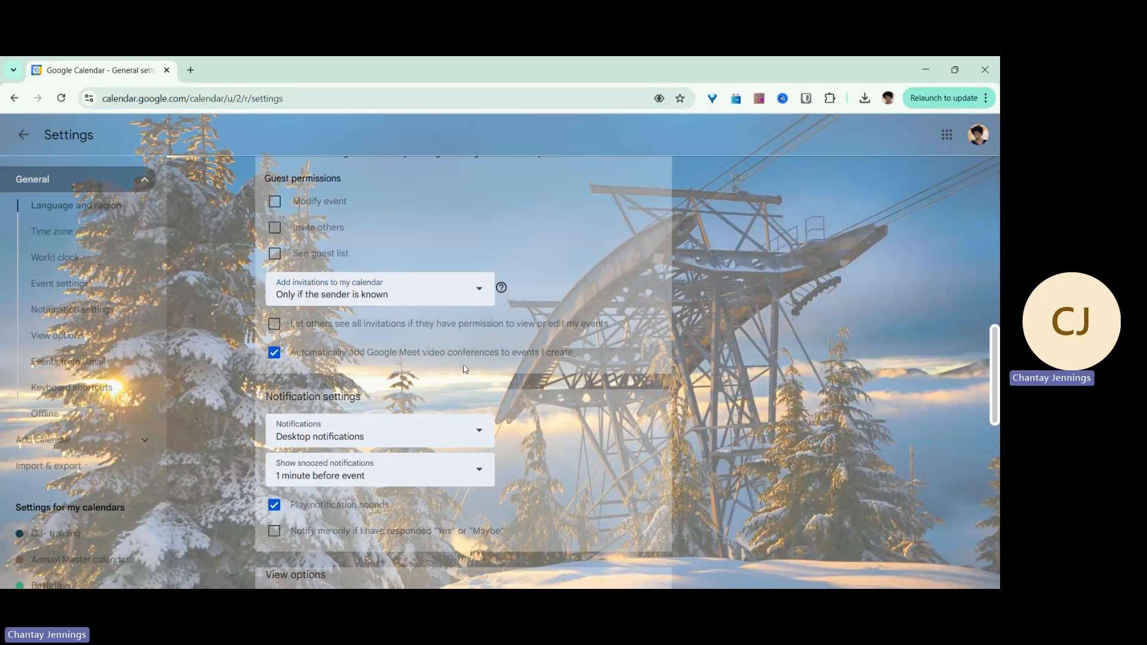
pyautogui.click(274, 353)
# Step: Try out Alerts as the notification type in the notification settings, and set it back to Desktop notifications
pyautogui.scroll(-2, 365, 383)
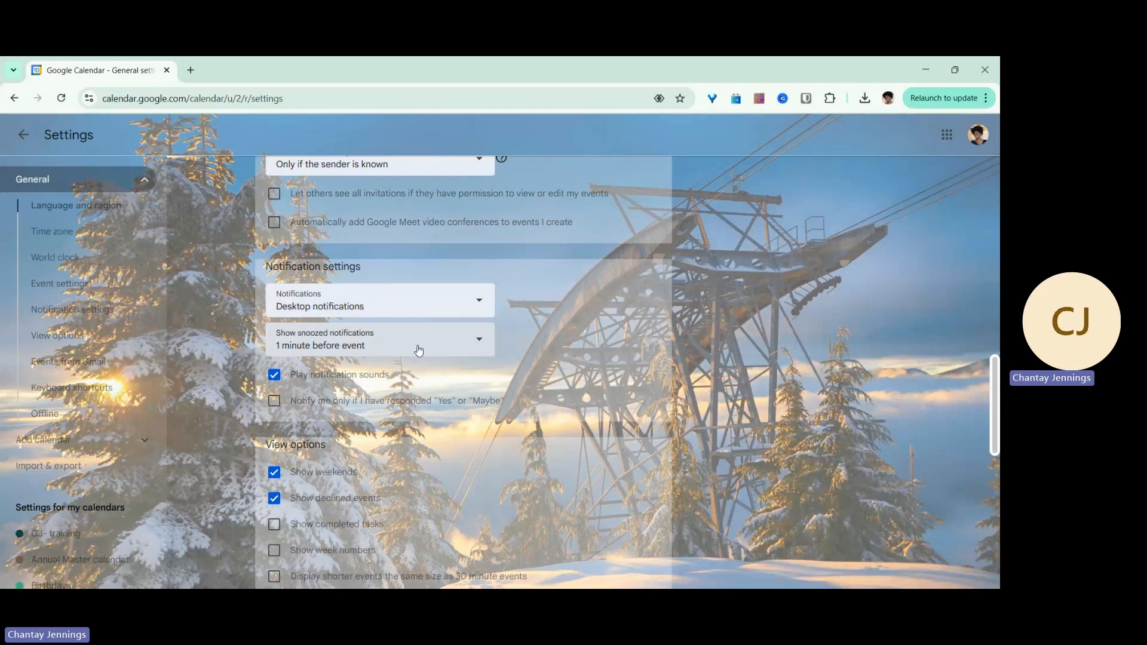
pyautogui.click(427, 309)
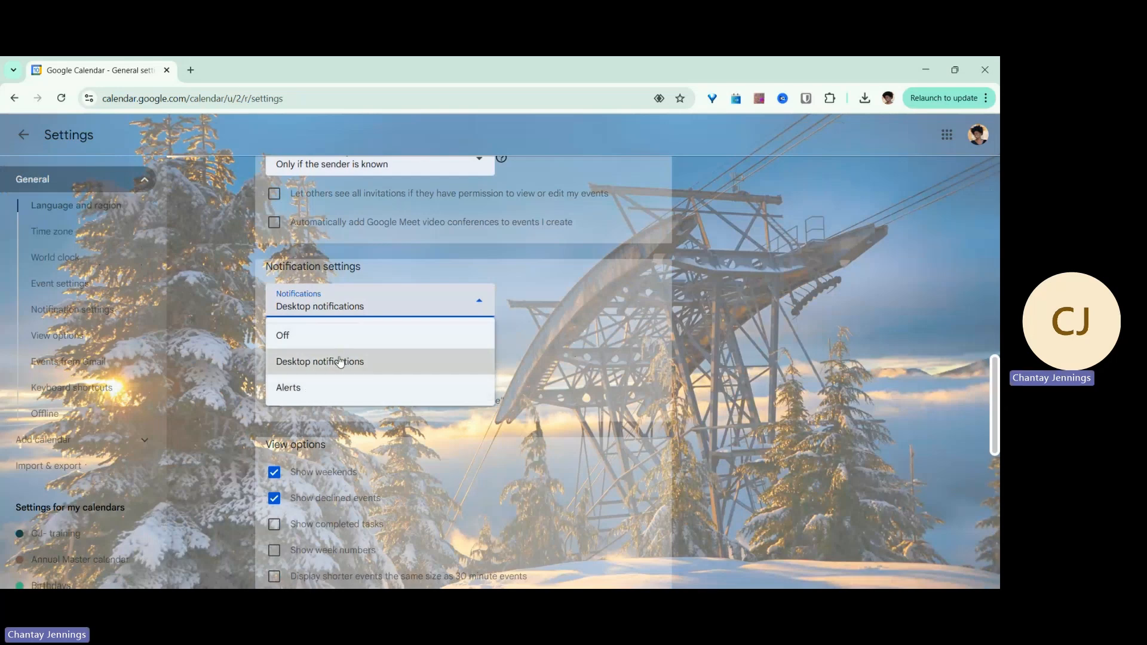
pyautogui.click(302, 390)
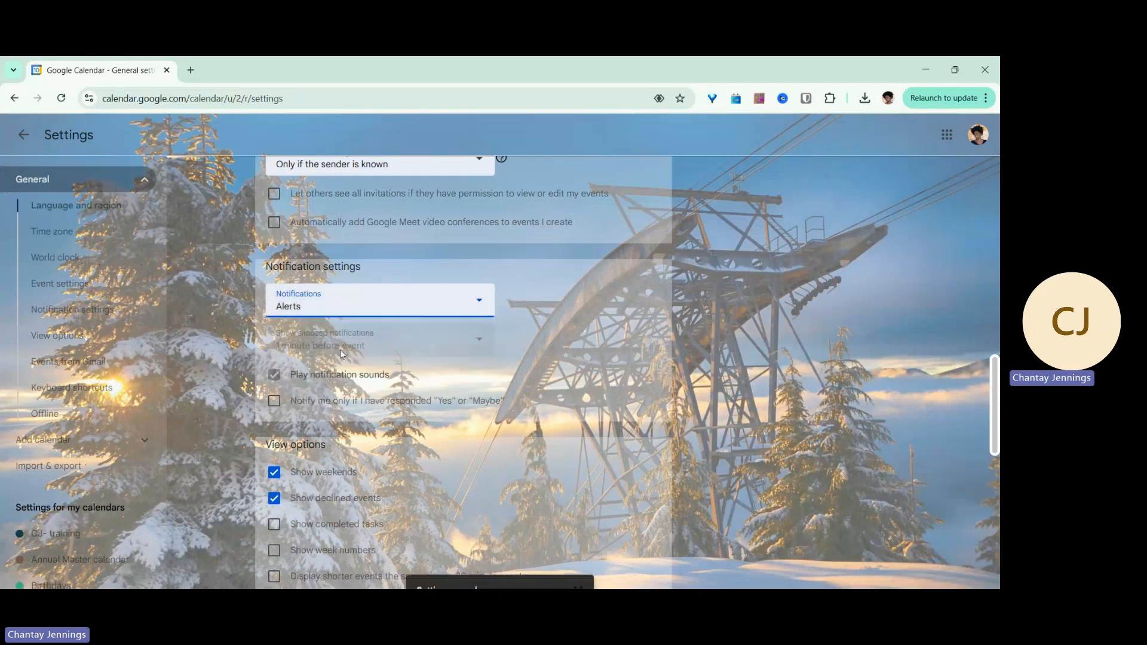
pyautogui.click(396, 310)
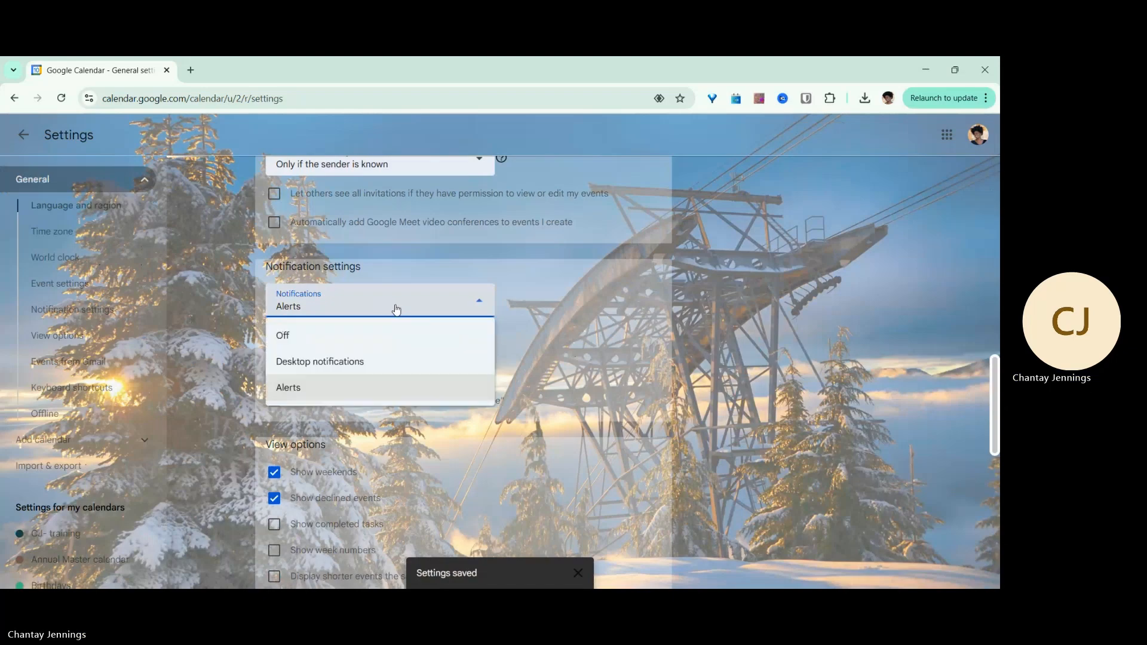
pyautogui.click(316, 361)
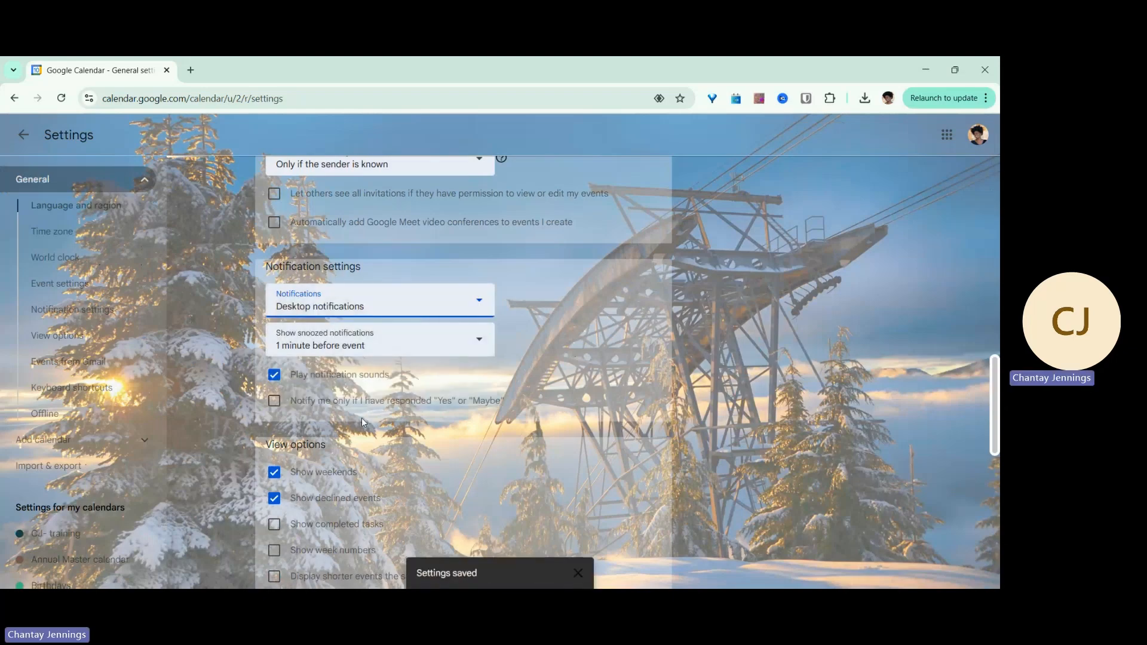
# Step: Try out Sunday as the start of the week in the view options, and set it back to Monday
pyautogui.scroll(-3, 361, 417)
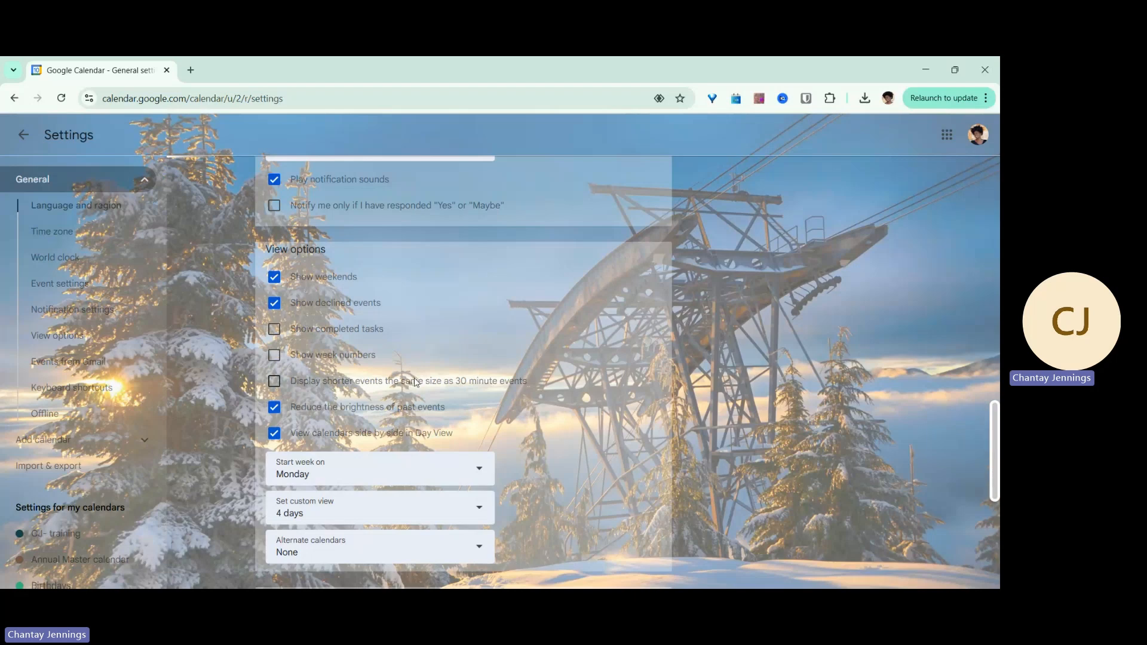
pyautogui.scroll(-3, 357, 429)
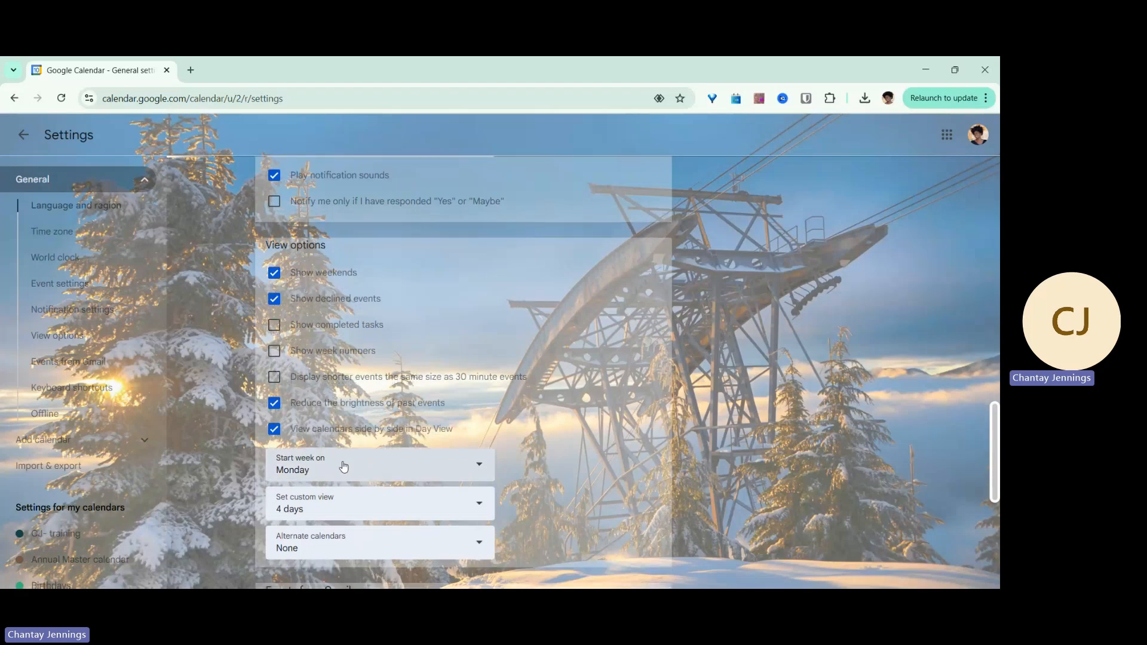
pyautogui.click(387, 277)
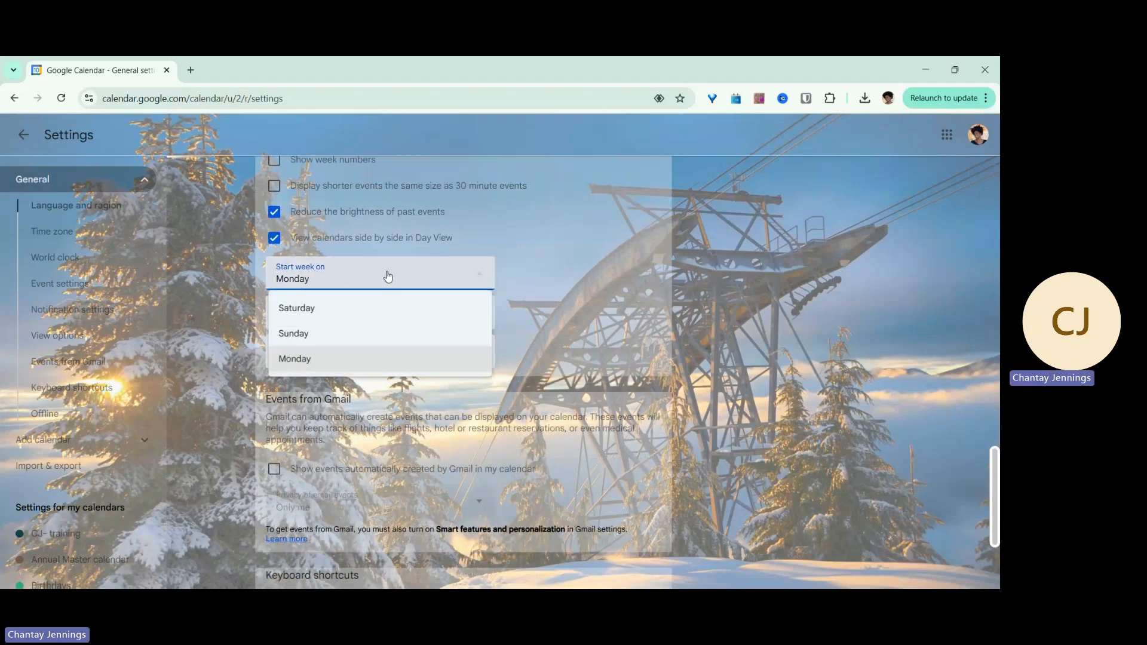
pyautogui.click(319, 335)
pyautogui.click(344, 280)
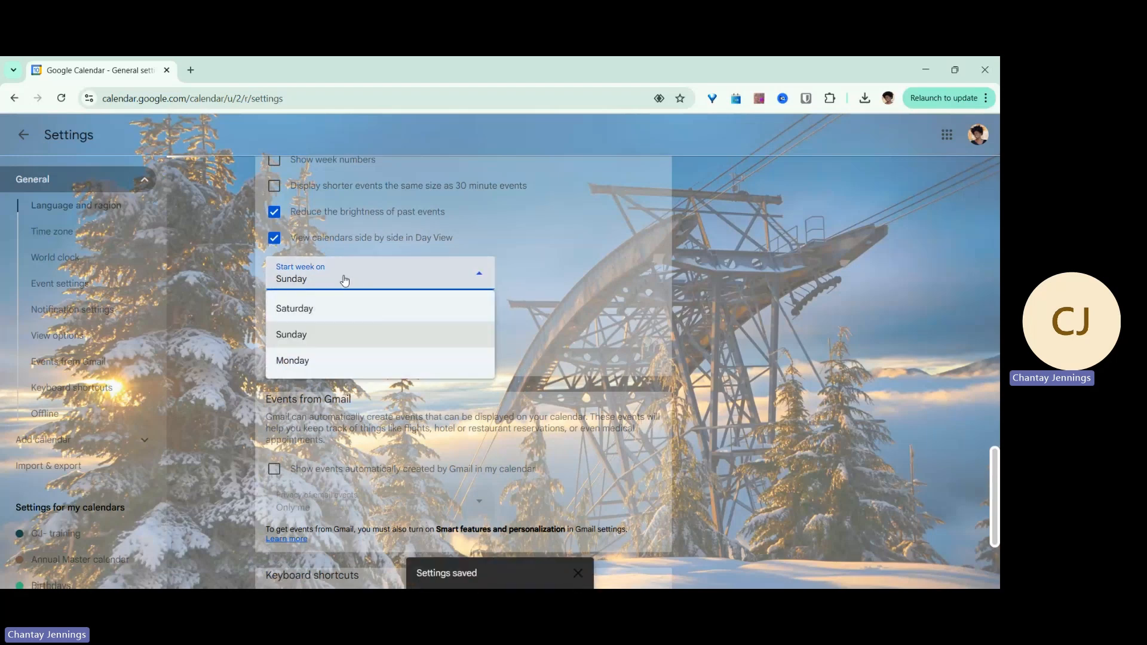
pyautogui.click(306, 361)
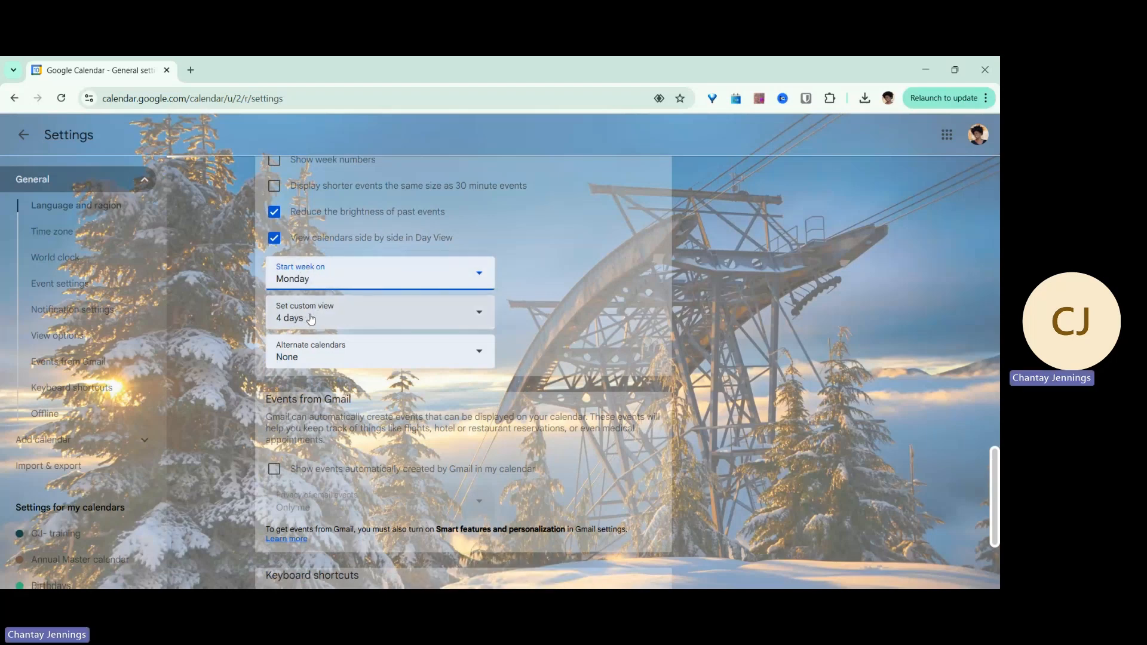
# Step: Look through the custom view lengths and set the custom view to 3 days
pyautogui.click(313, 319)
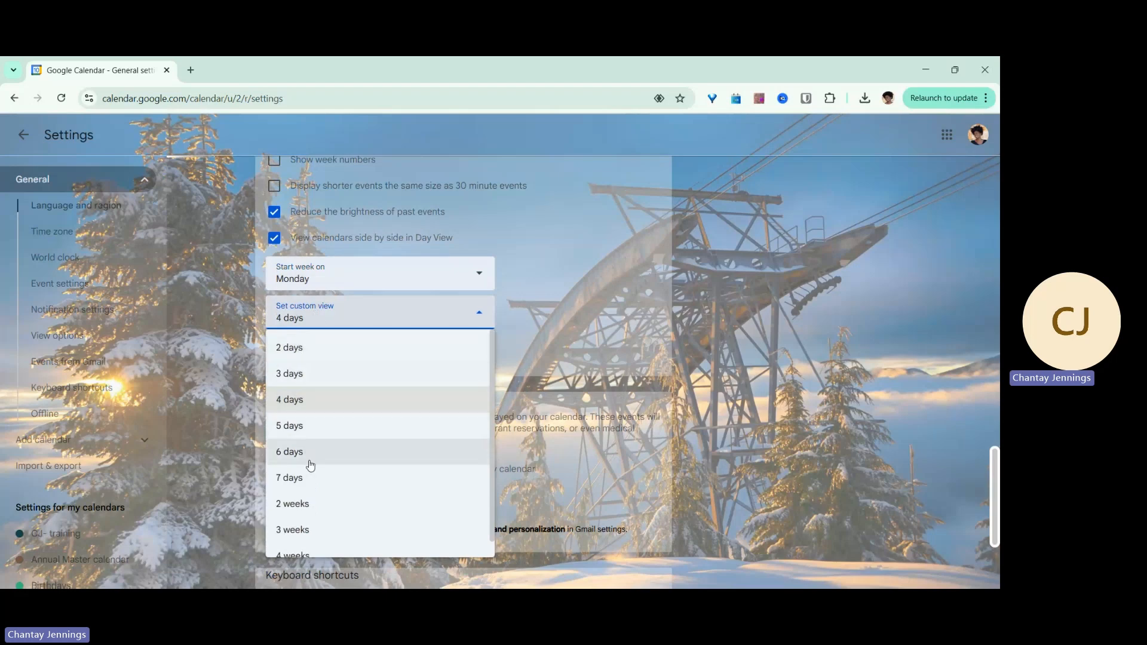
pyautogui.scroll(-1, 315, 443)
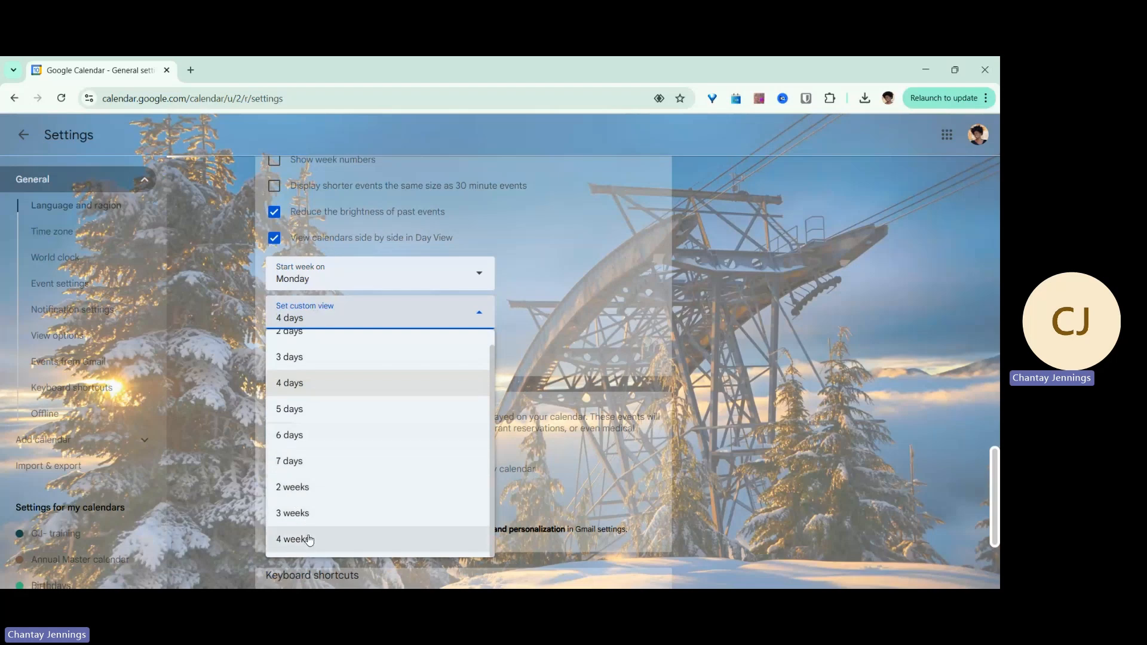
pyautogui.scroll(1, 353, 437)
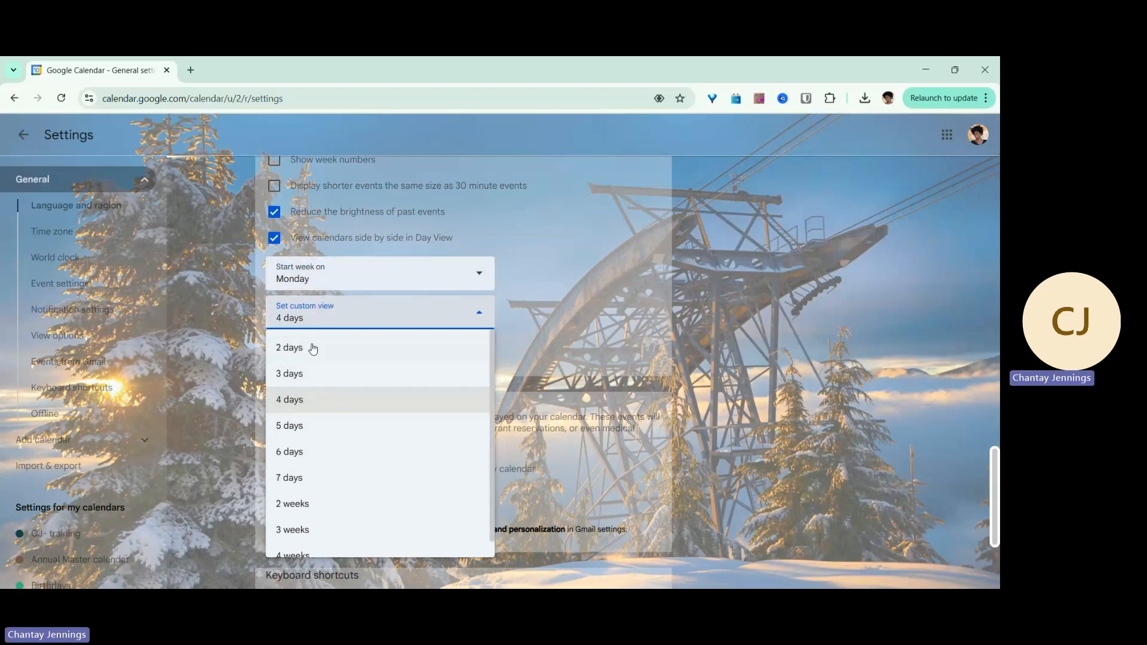
pyautogui.click(315, 373)
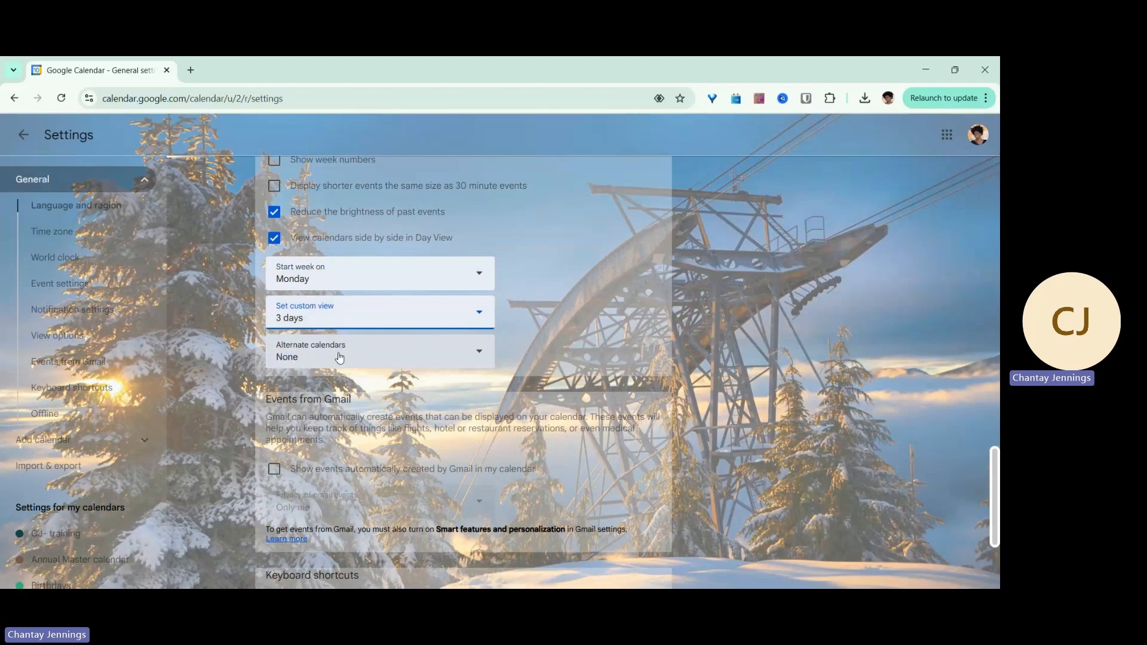
# Step: Look over the remaining general settings for Gmail events, keyboard shortcuts and offline use, and return to the calendar
pyautogui.scroll(-3, 341, 353)
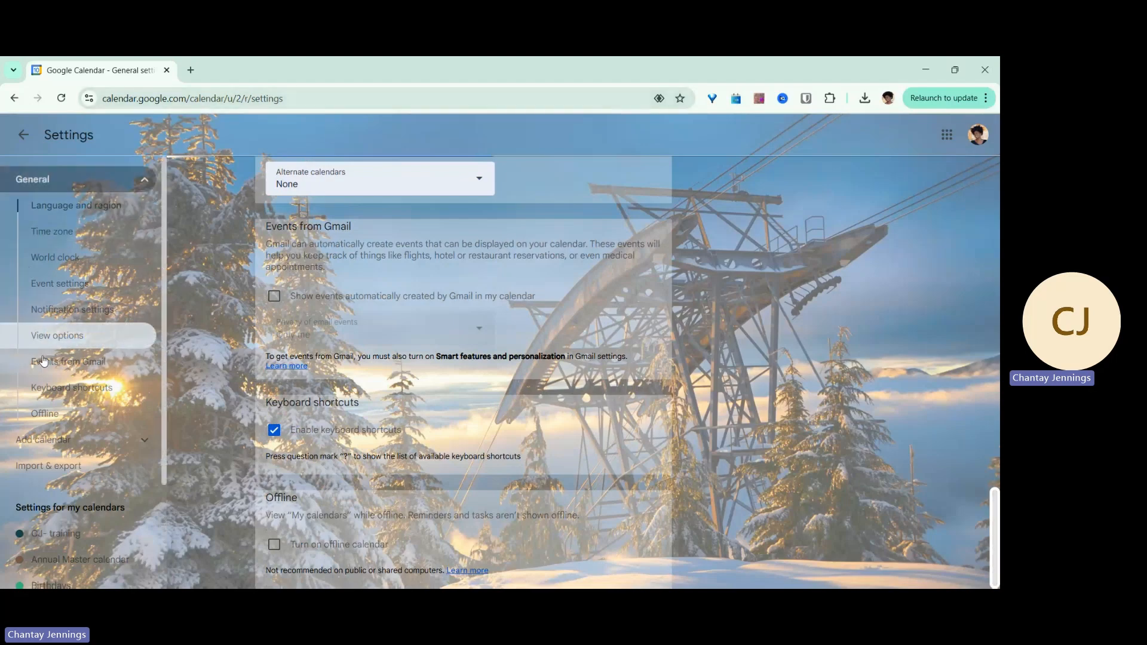
pyautogui.scroll(-2, 142, 417)
pyautogui.scroll(10, 249, 191)
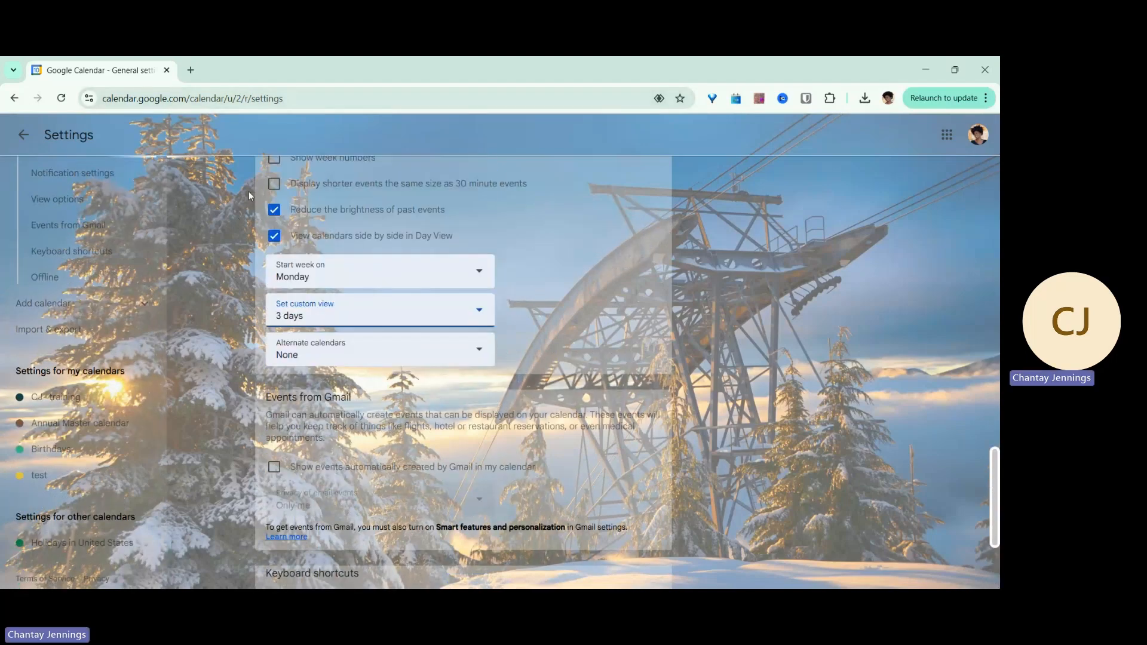
pyautogui.click(32, 141)
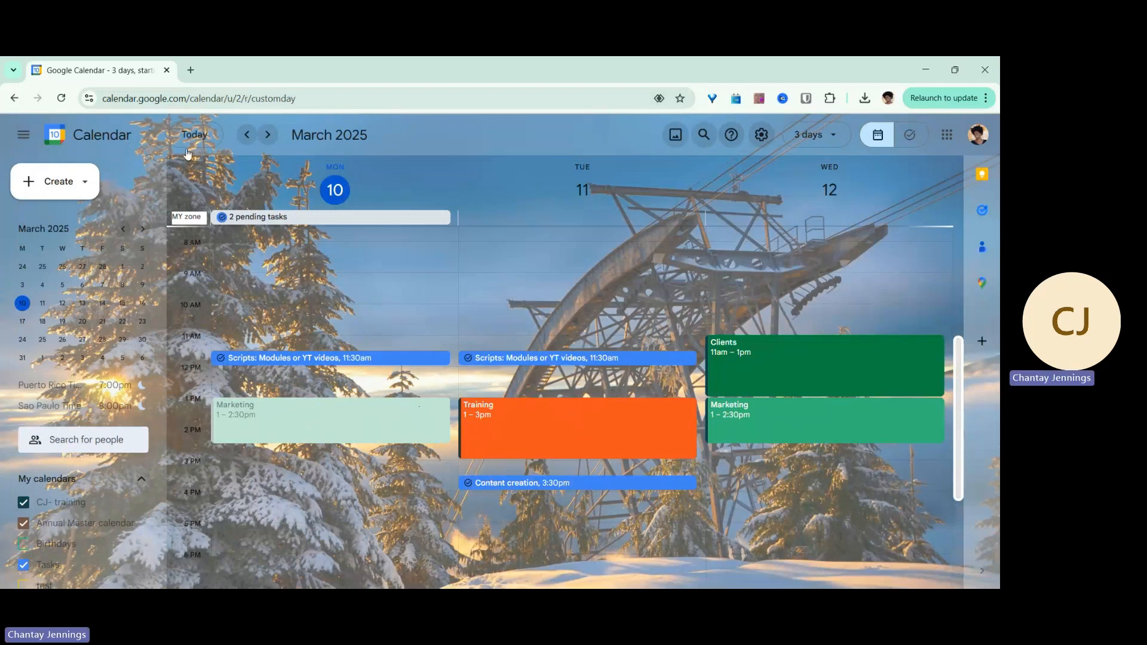
# Step: View the kinds of items that can be created and the list of pending tasks, and close the list
pyautogui.click(86, 192)
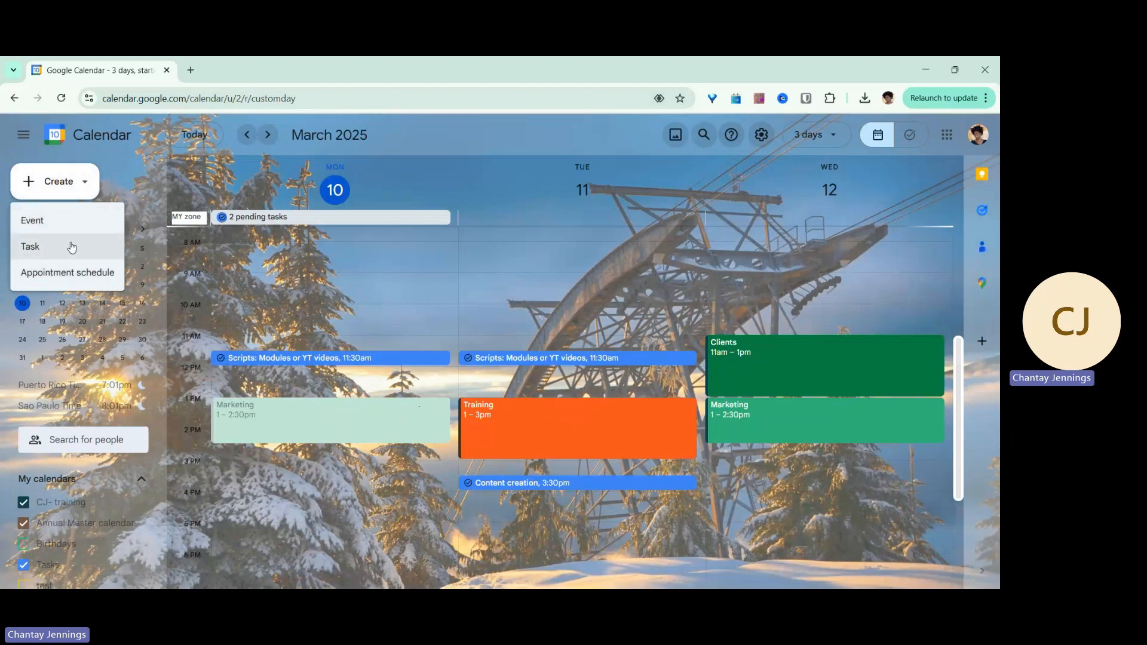
pyautogui.click(285, 218)
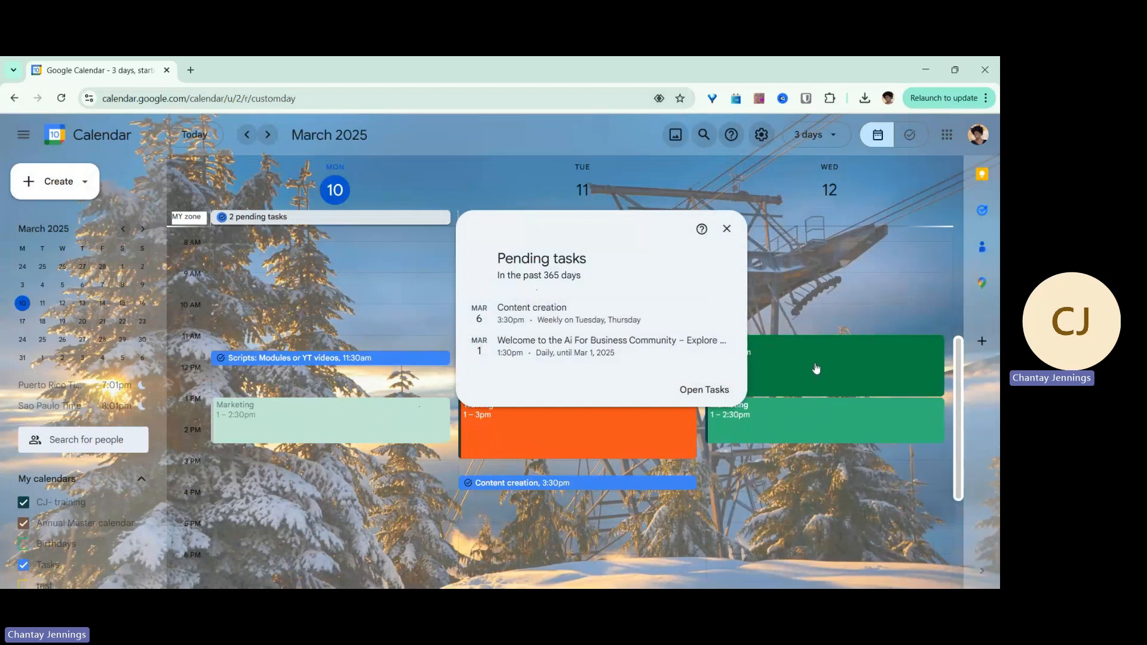
pyautogui.click(497, 184)
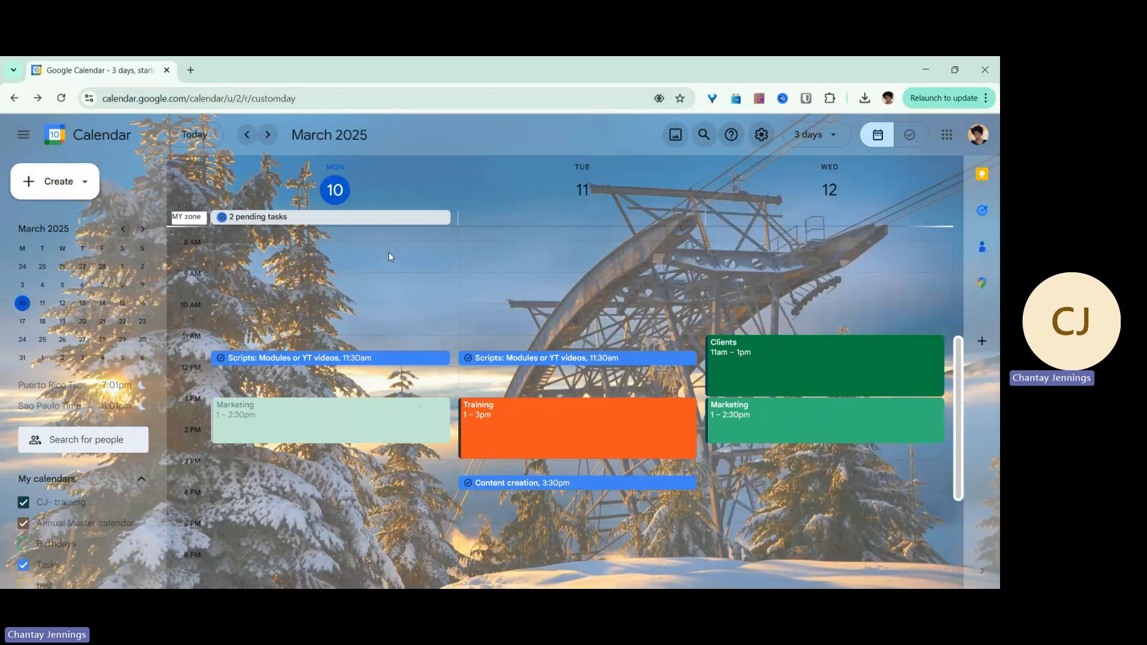
# Step: Create an event titled "netwworking event\" and save it with the proposed date and time
pyautogui.click(70, 184)
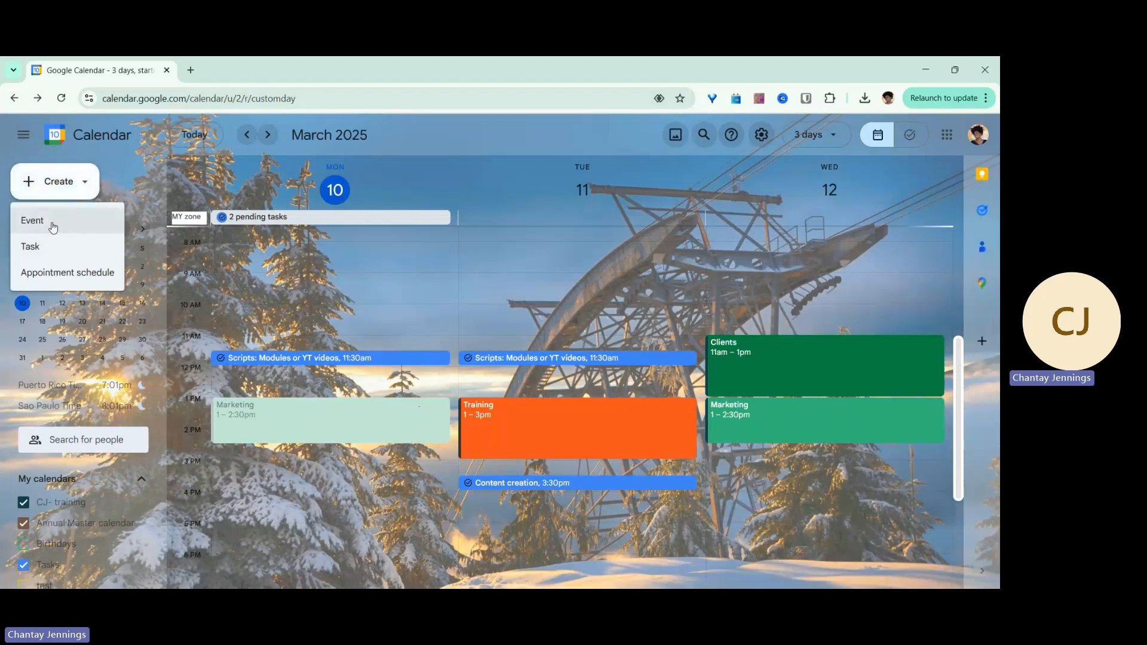
pyautogui.click(53, 224)
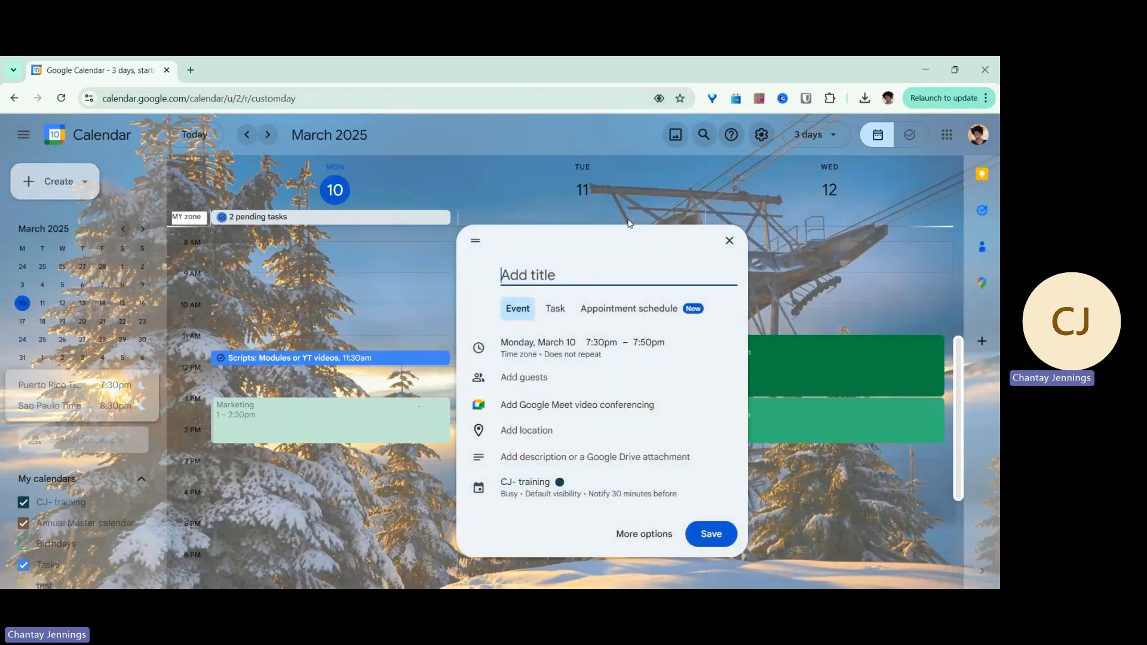
pyautogui.write('net')
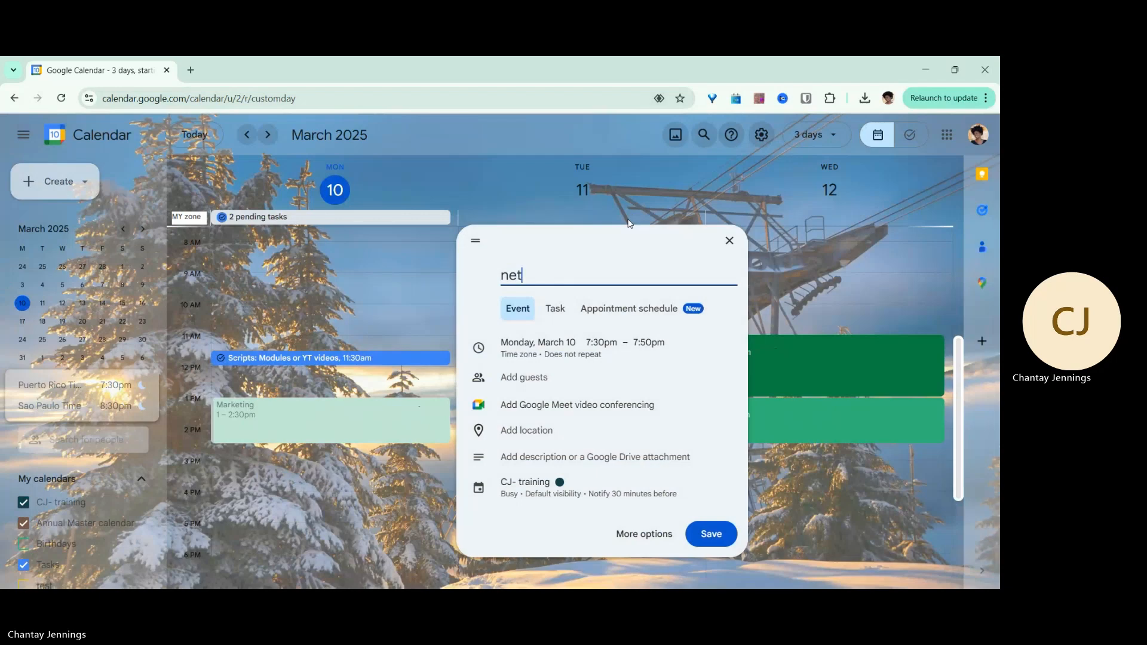
pyautogui.write('wworking eve')
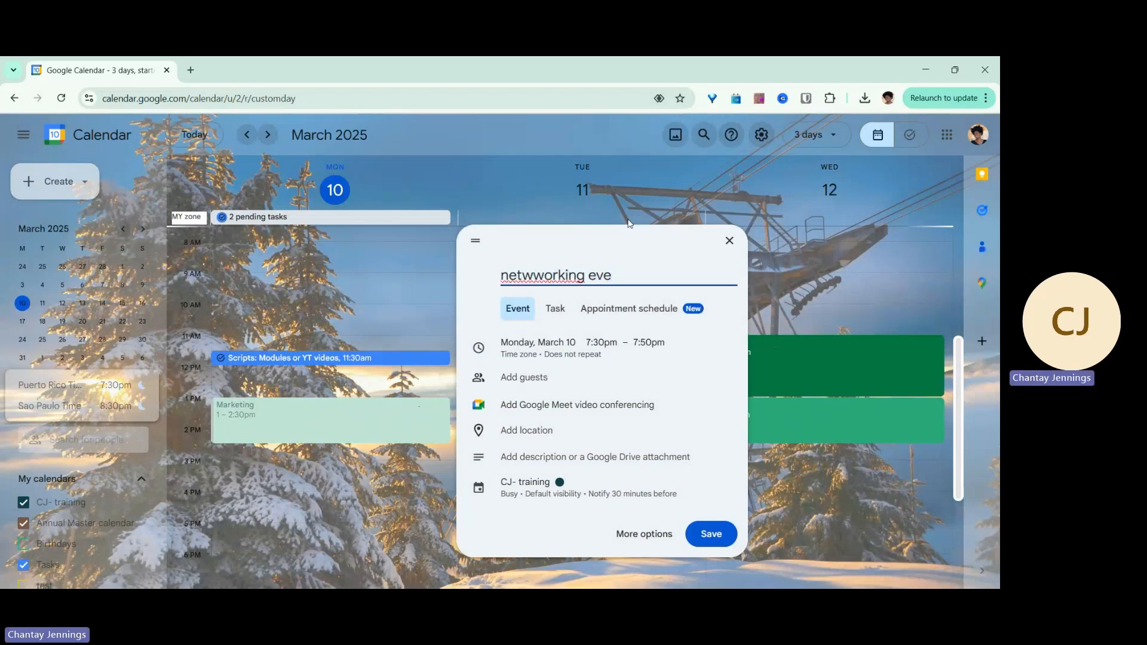
pyautogui.write('nt\\')
pyautogui.press('Return')
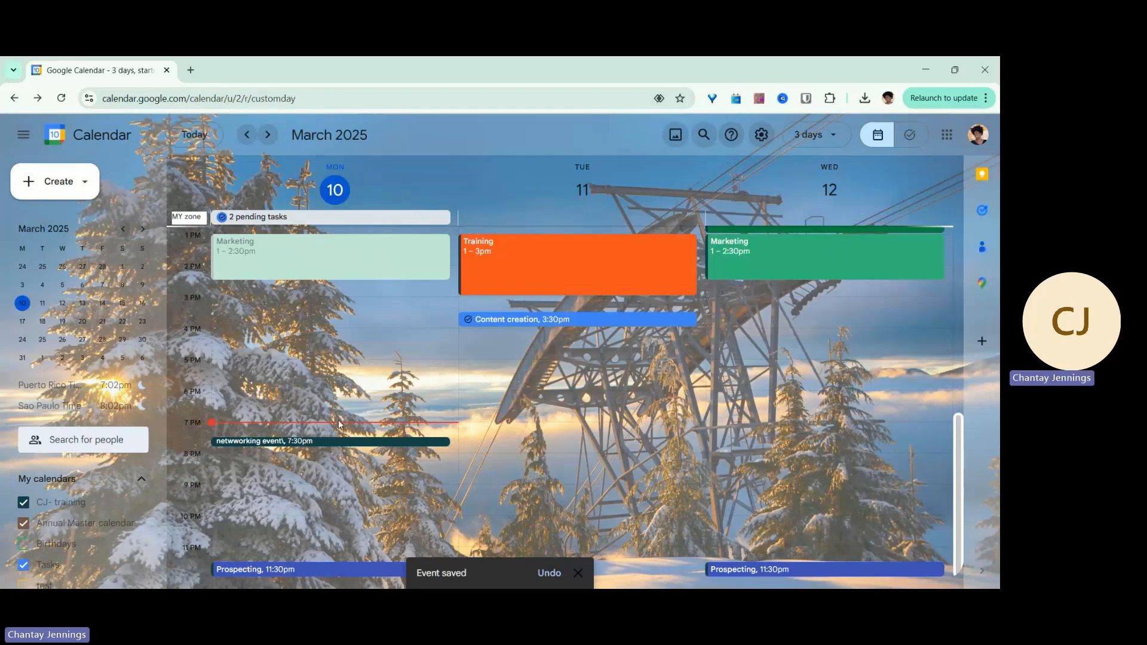
# Step: Open the saved event's full details for editing and correct the first word of its title to "networking"
pyautogui.click(297, 442)
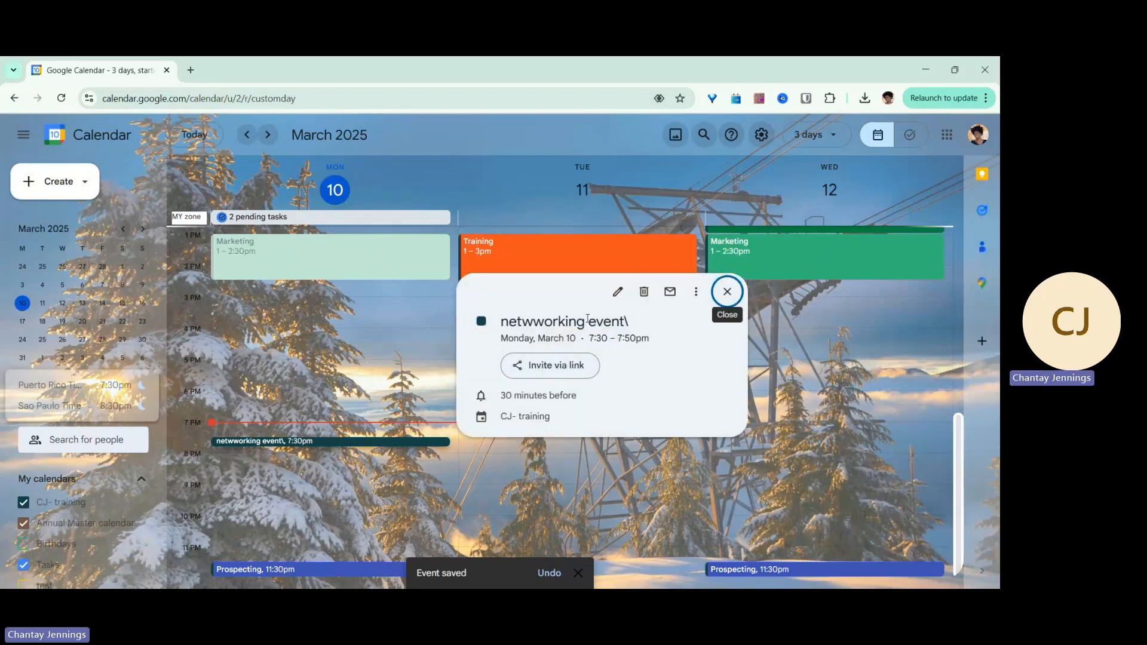
pyautogui.click(616, 294)
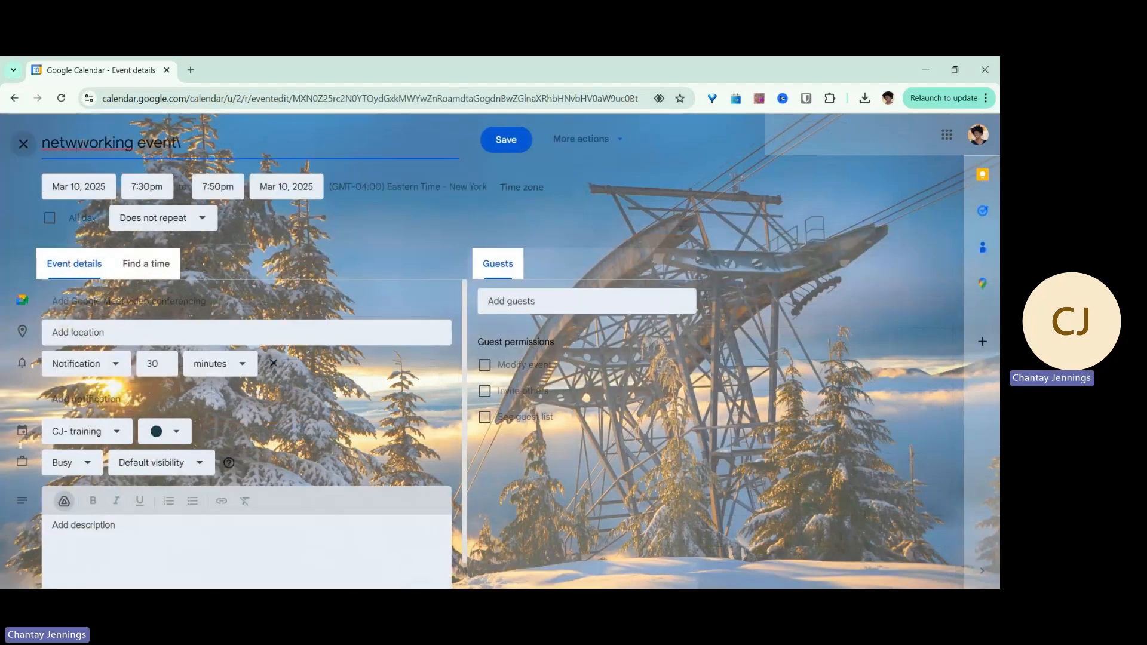
pyautogui.click(83, 157)
pyautogui.press('BackSpace')
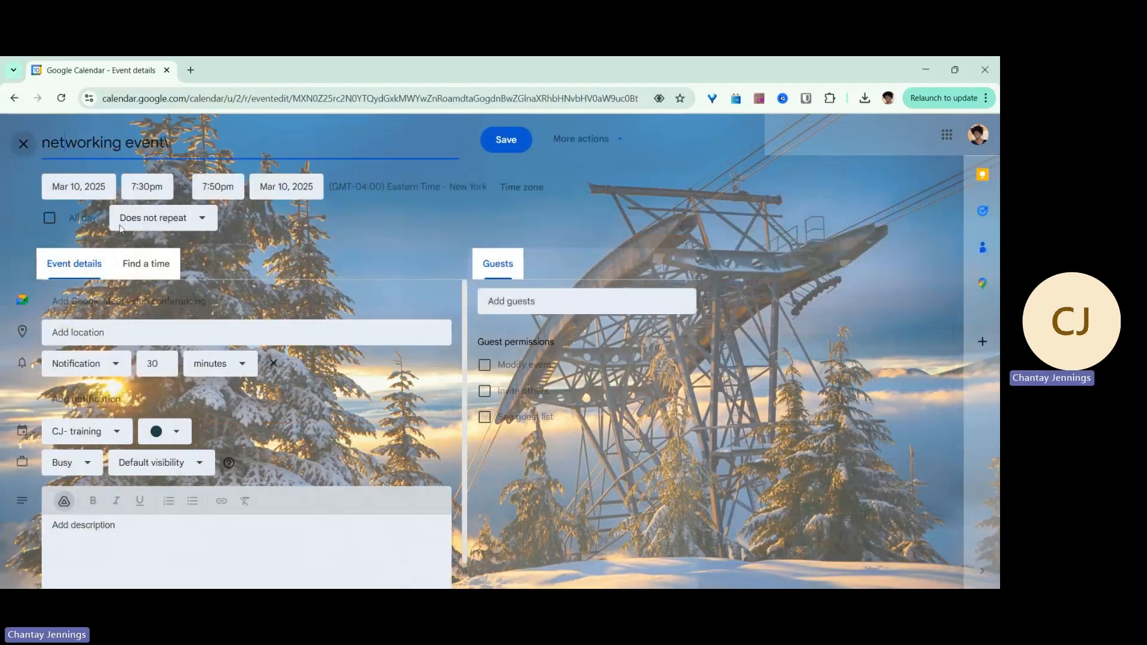
# Step: Set the networking event to run from 5:30pm to 6:30pm, with March 11, 2025 as its end date
pyautogui.click(139, 188)
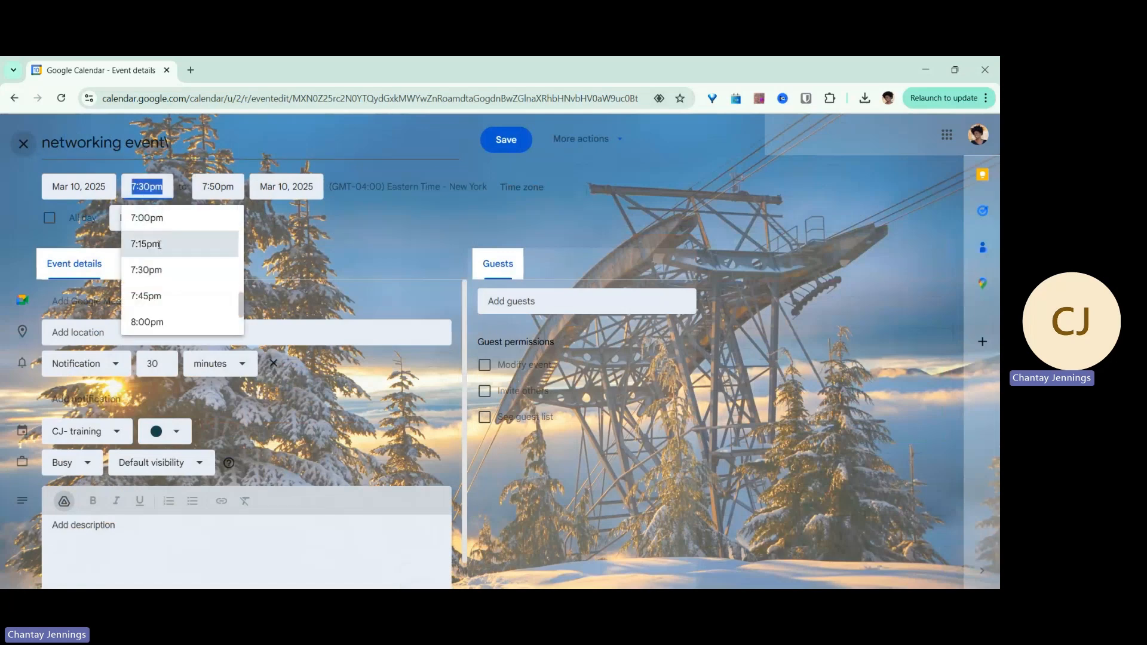
pyautogui.scroll(3, 158, 233)
pyautogui.scroll(1, 156, 230)
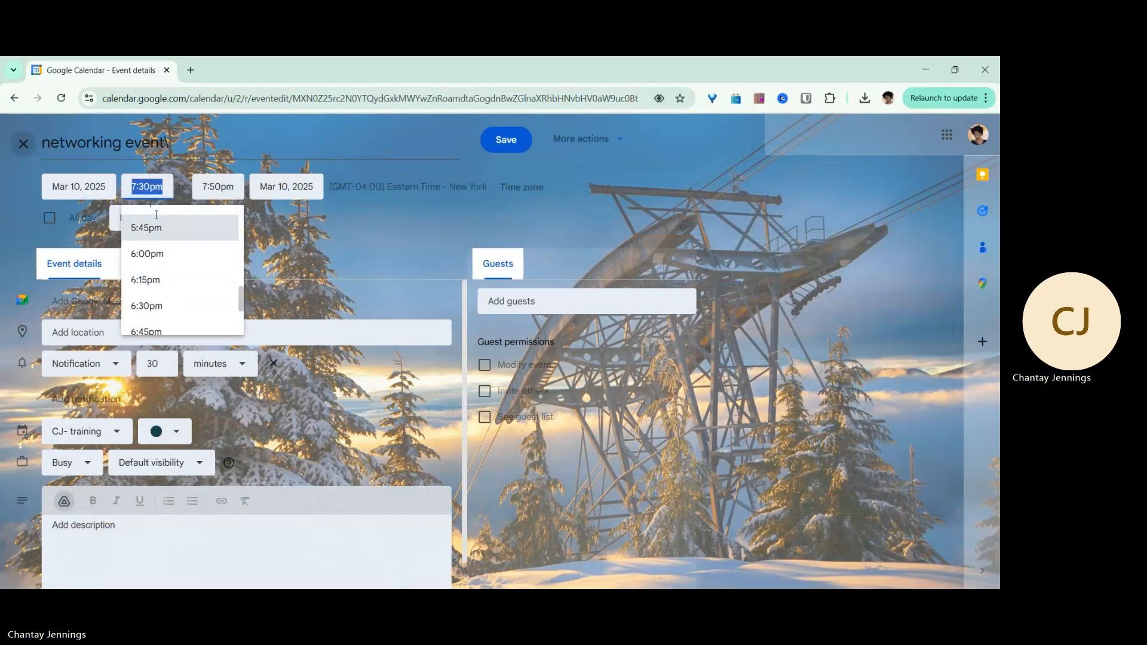
pyautogui.click(145, 256)
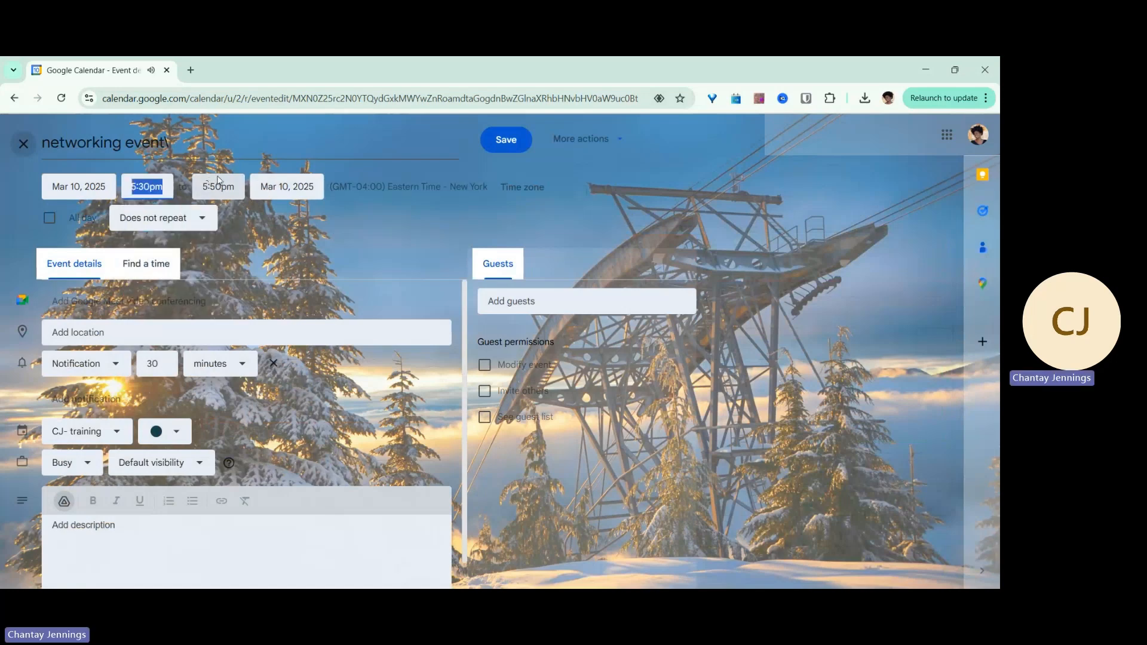
pyautogui.click(207, 186)
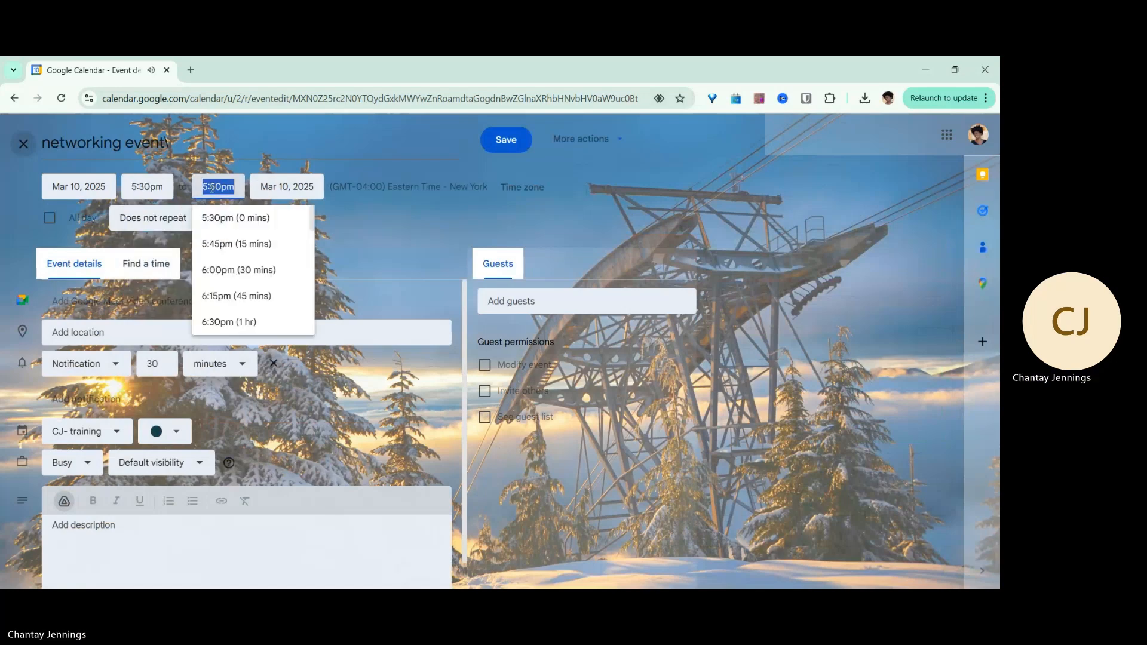
pyautogui.click(220, 323)
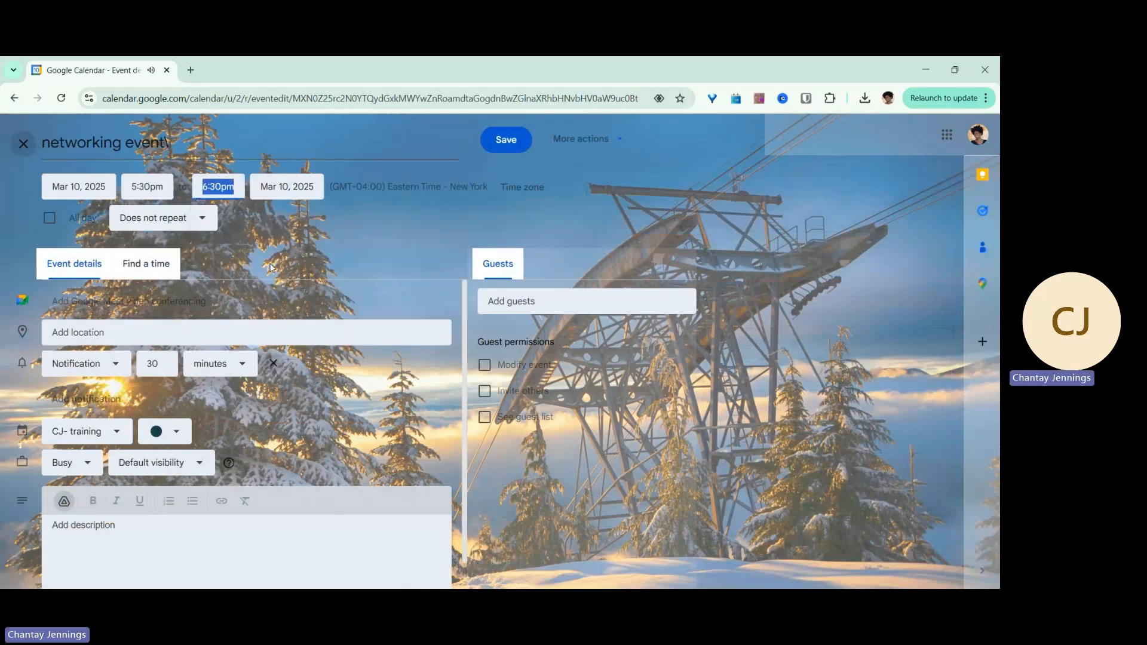
pyautogui.click(291, 187)
pyautogui.click(297, 293)
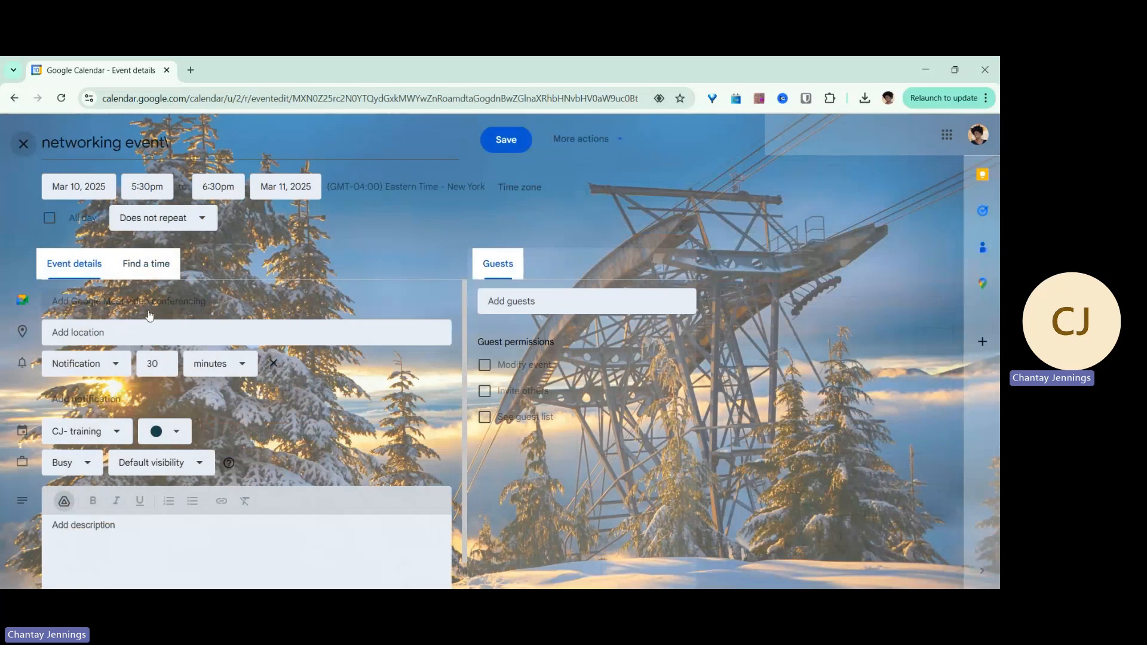
# Step: Search for Southern Grounds as the event location and choose the first suggested Southern Grounds & Co. in Jacksonville, FL
pyautogui.click(118, 332)
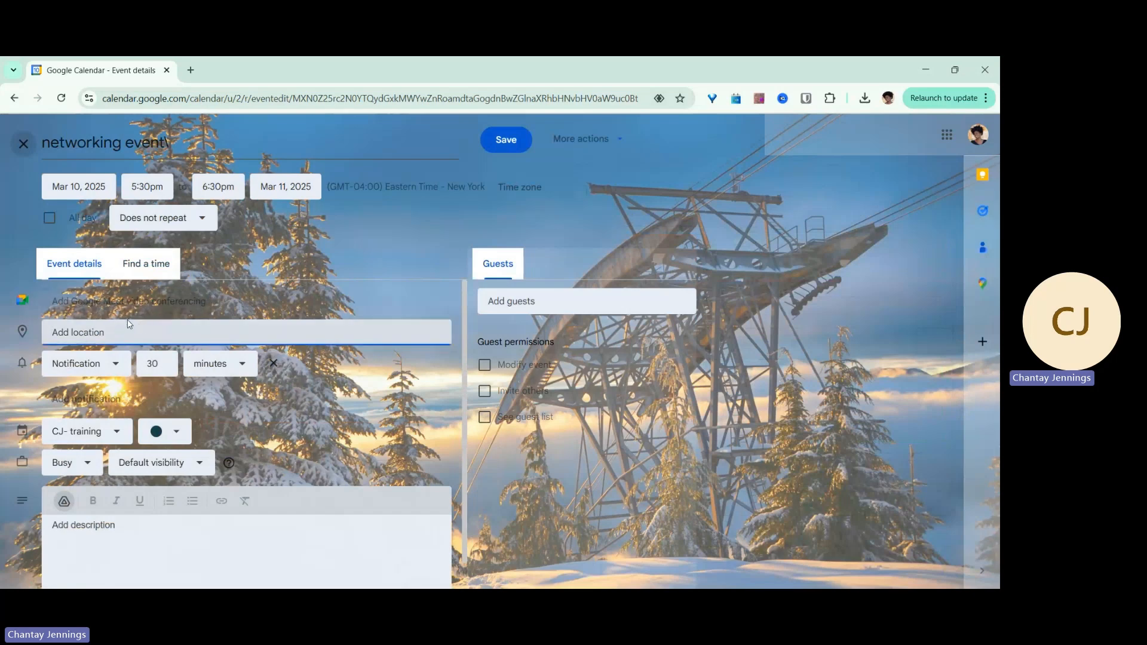
pyautogui.write('S')
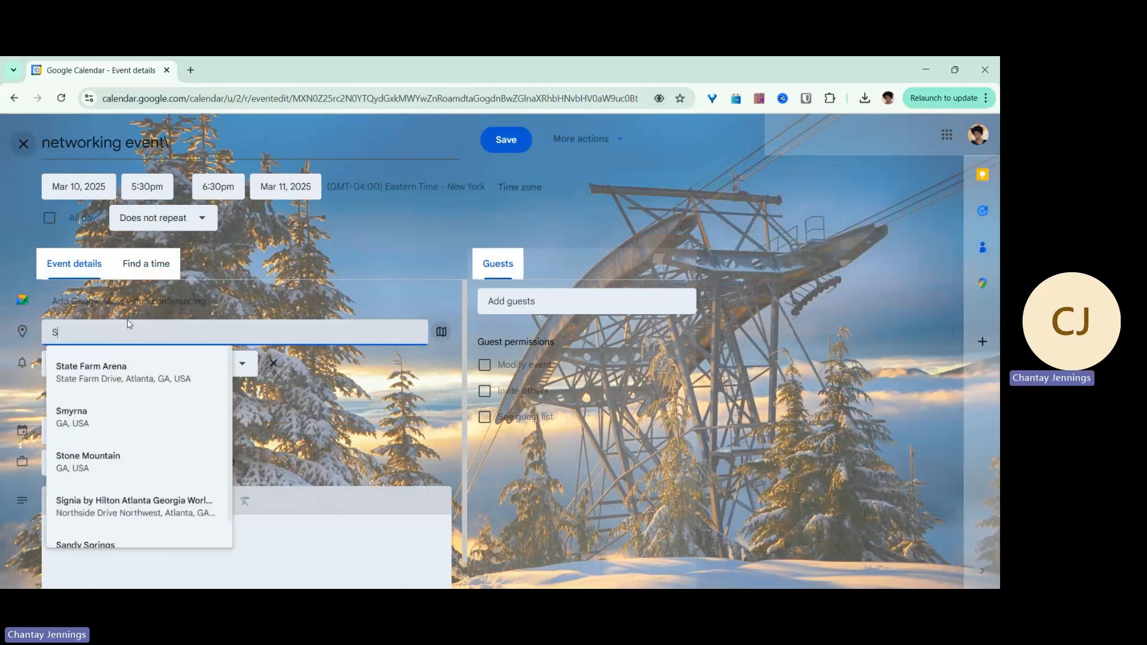
pyautogui.write('iuthern G')
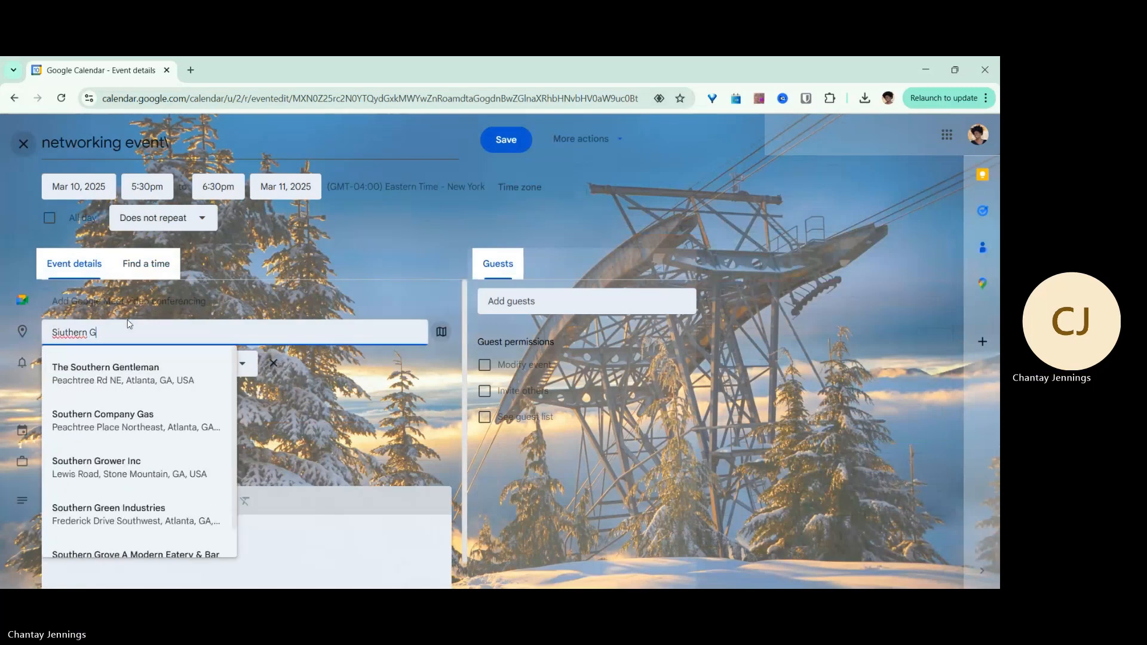
pyautogui.write('rounds')
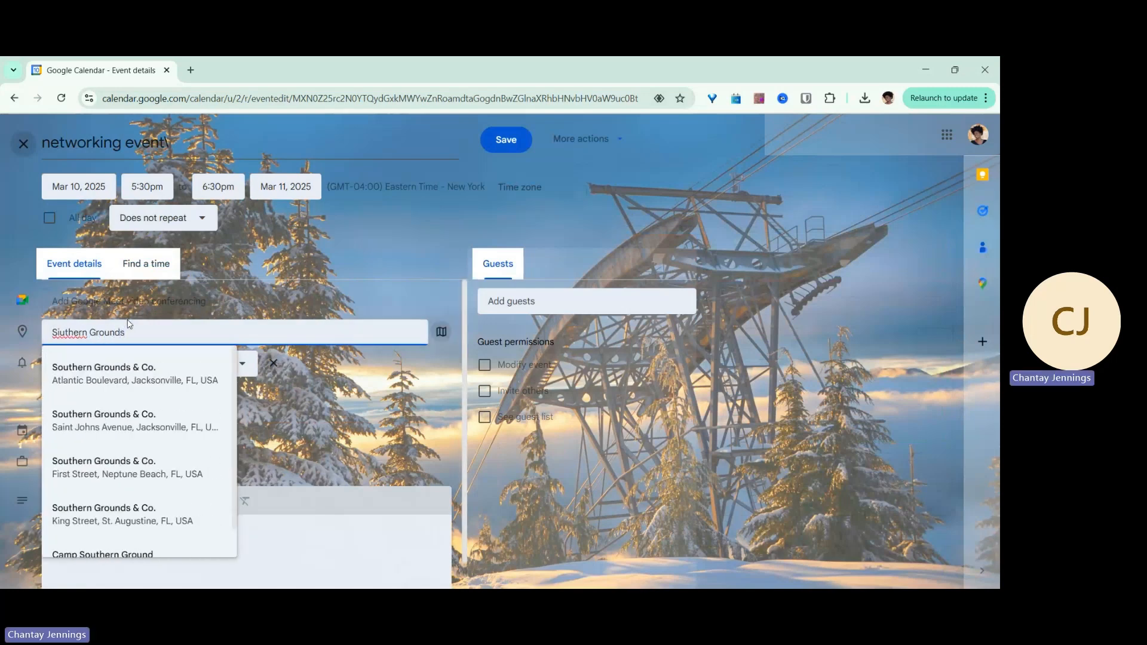
pyautogui.click(196, 381)
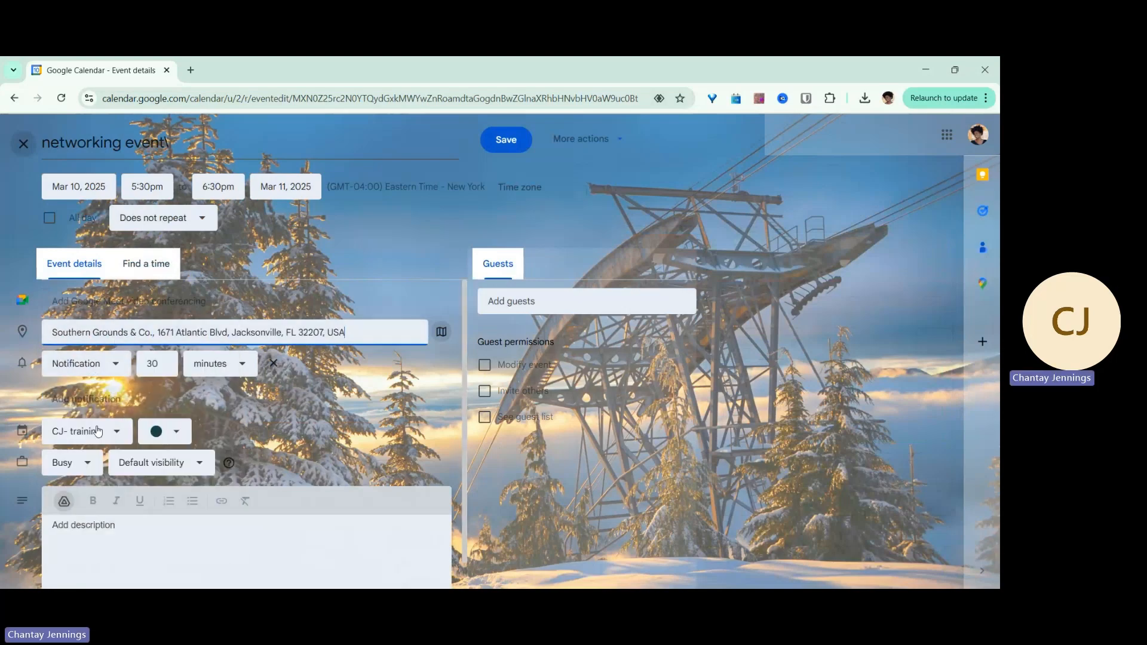
# Step: Change the networking event's color to the light purple-blue shade
pyautogui.scroll(-1, 102, 412)
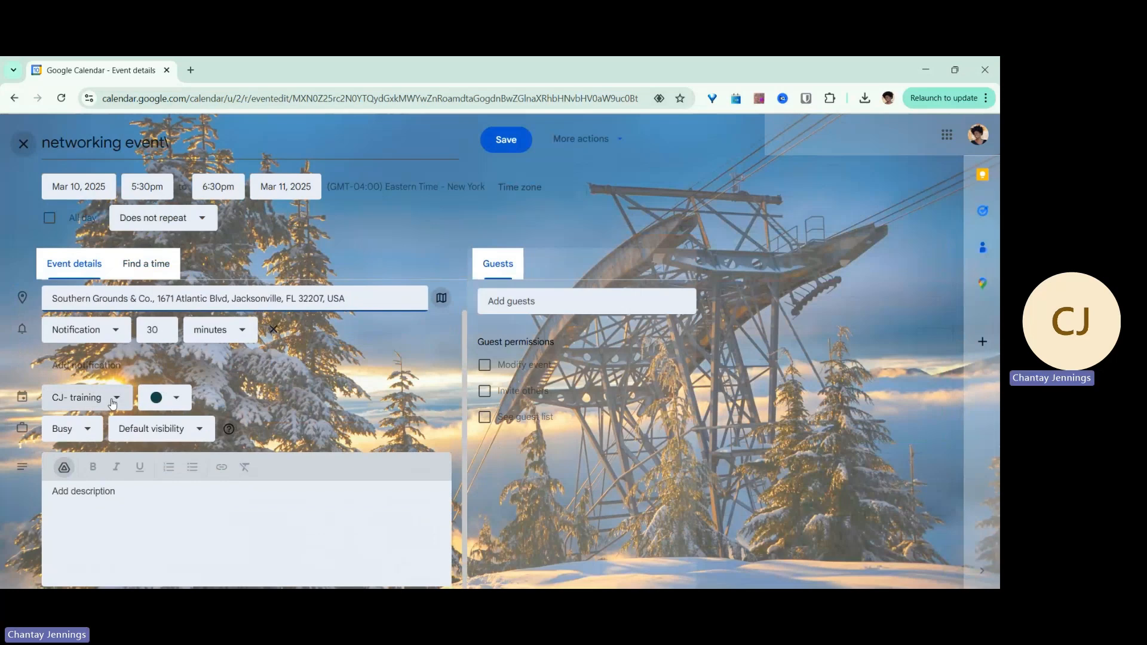
pyautogui.click(175, 399)
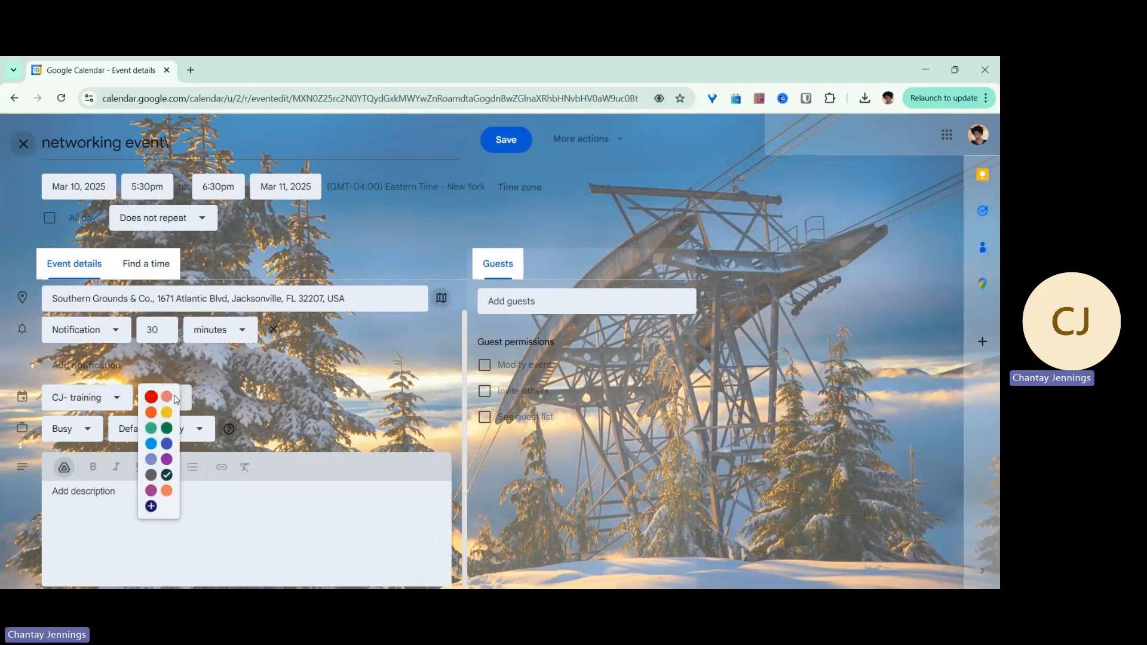
pyautogui.click(152, 460)
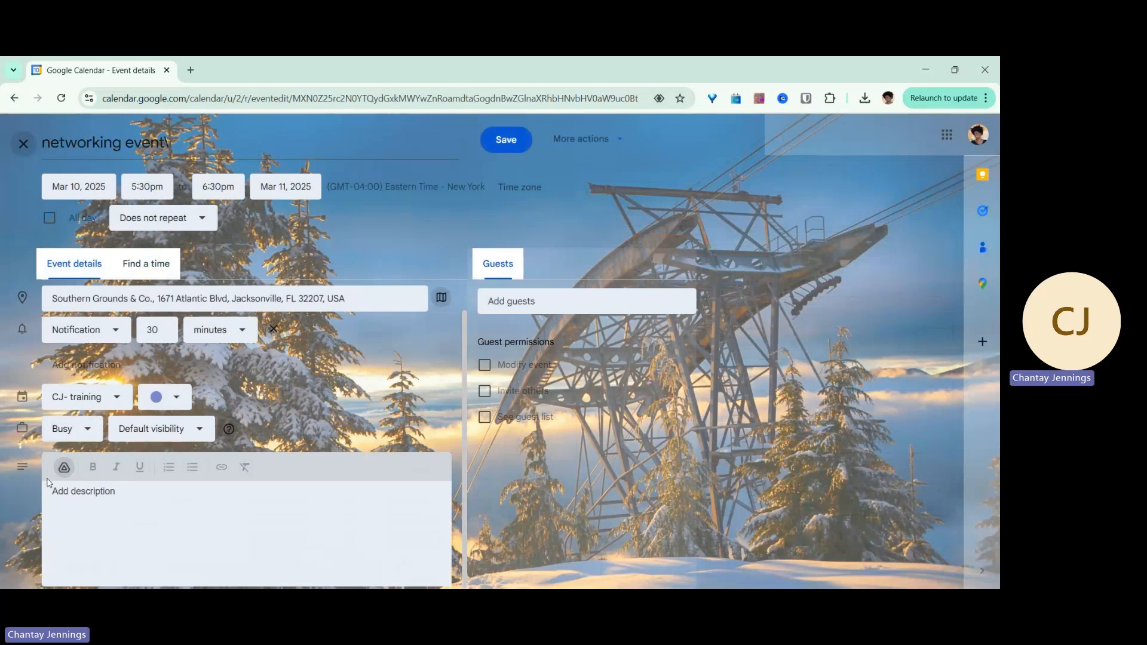
# Step: Enter a description noting to meet a contact, capitalize the contact's name, look at the additional event actions, and save the event
pyautogui.write('Meet linda')
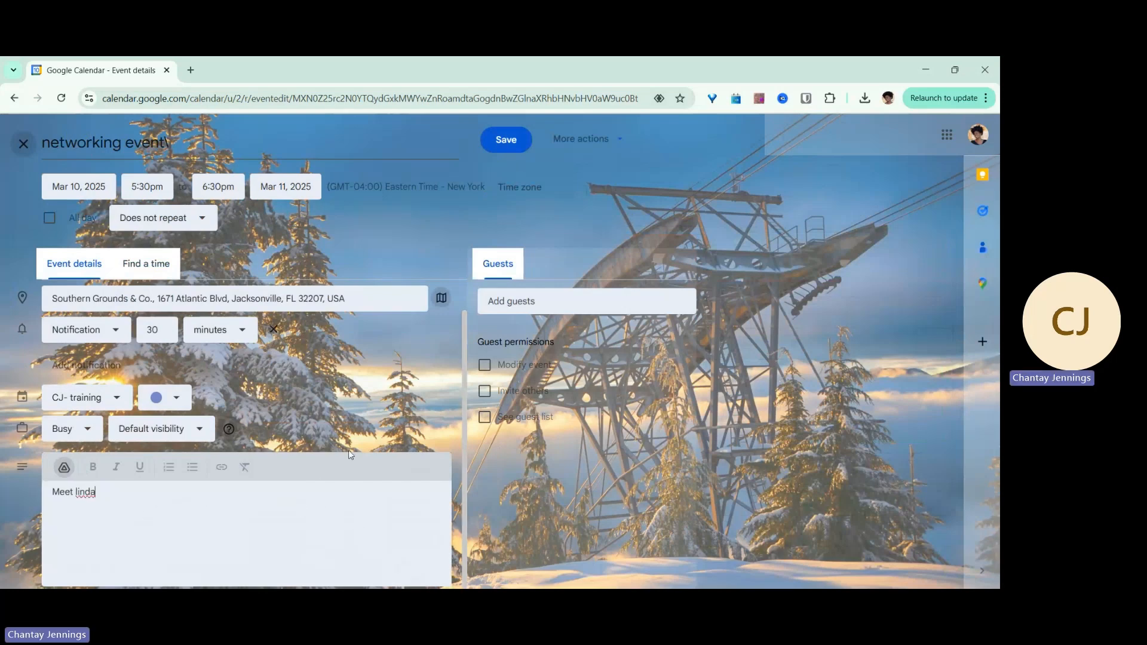
pyautogui.click(115, 476)
pyautogui.moveTo(229, 430)
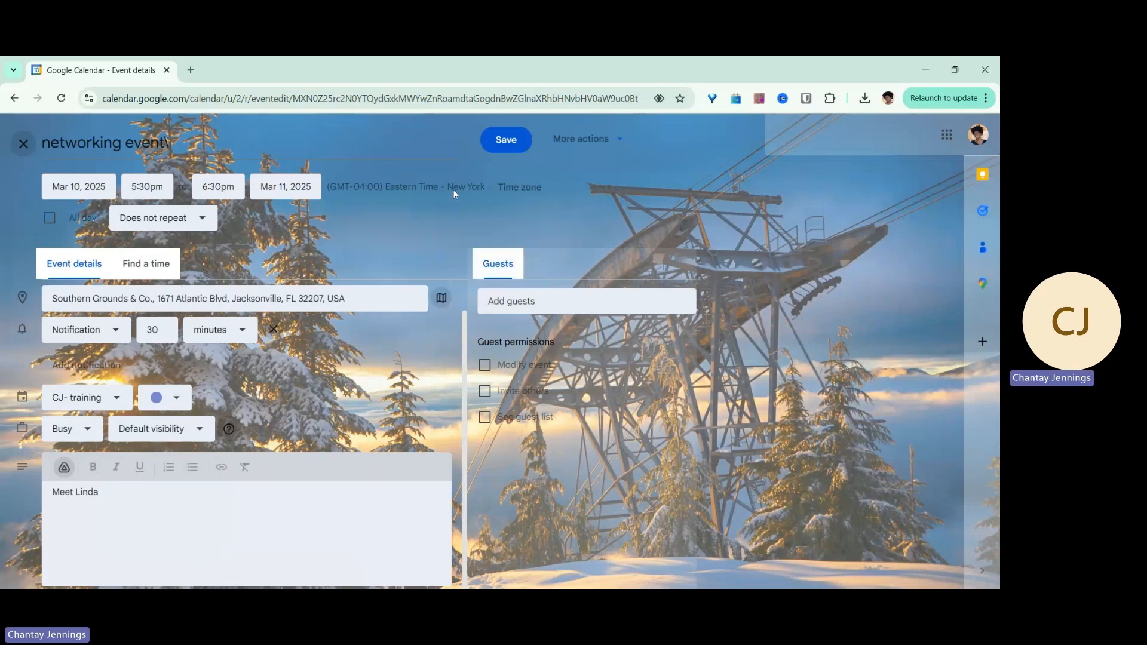
pyautogui.click(609, 141)
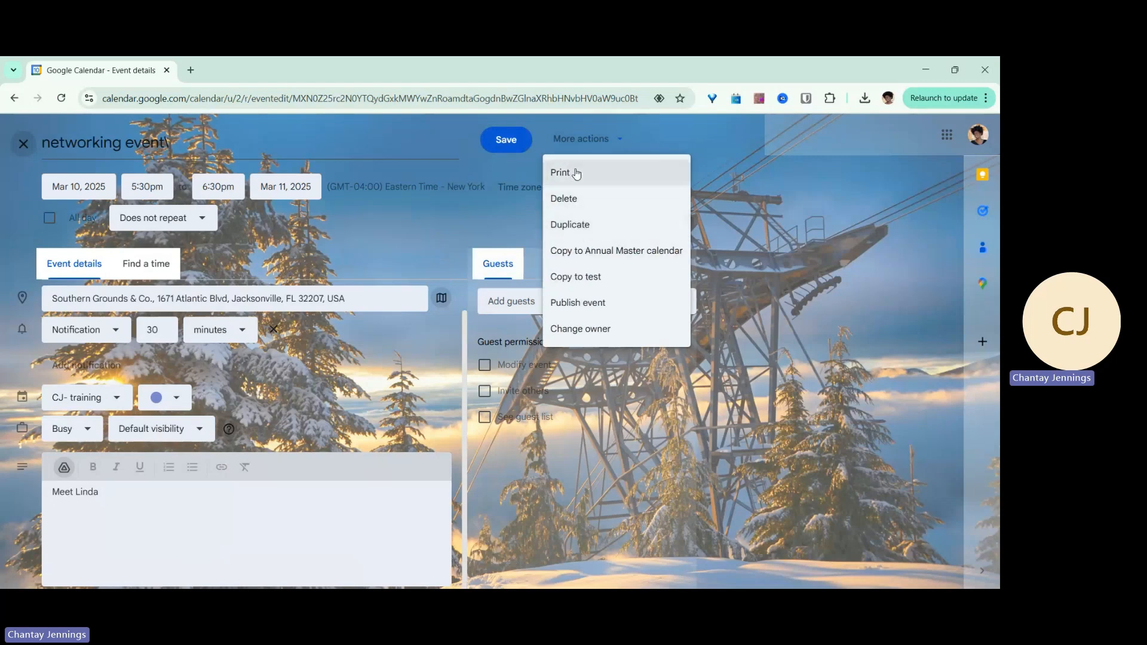
pyautogui.click(506, 143)
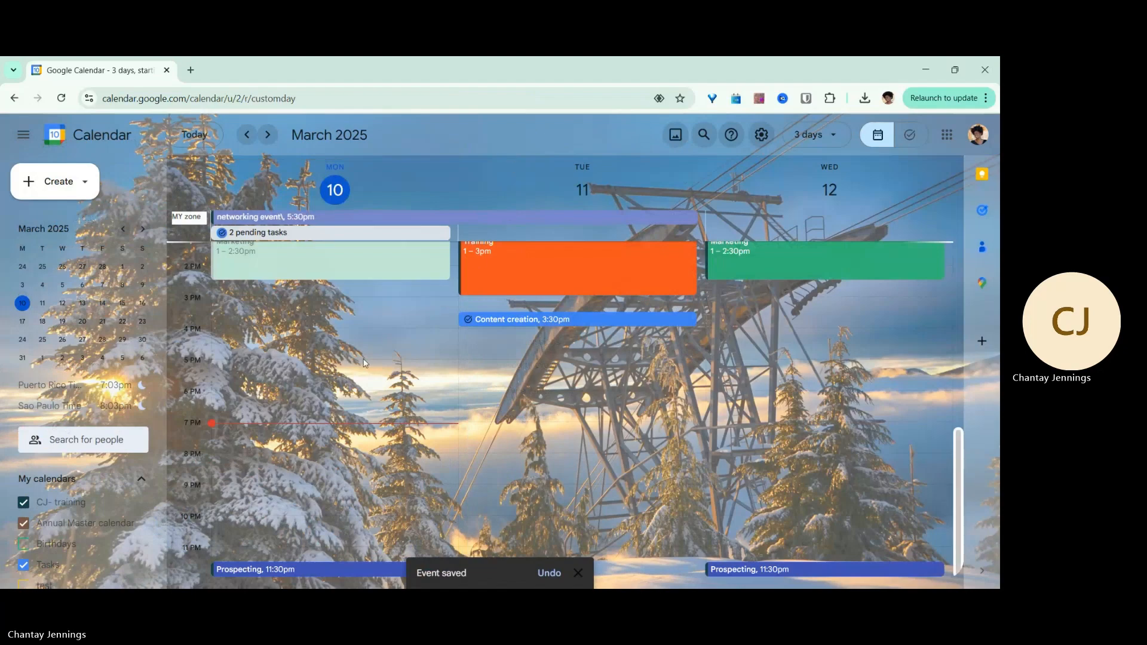
# Step: Reopen the networking event for editing, set both its start and end dates to March 11, 2025, and save it
pyautogui.click(272, 571)
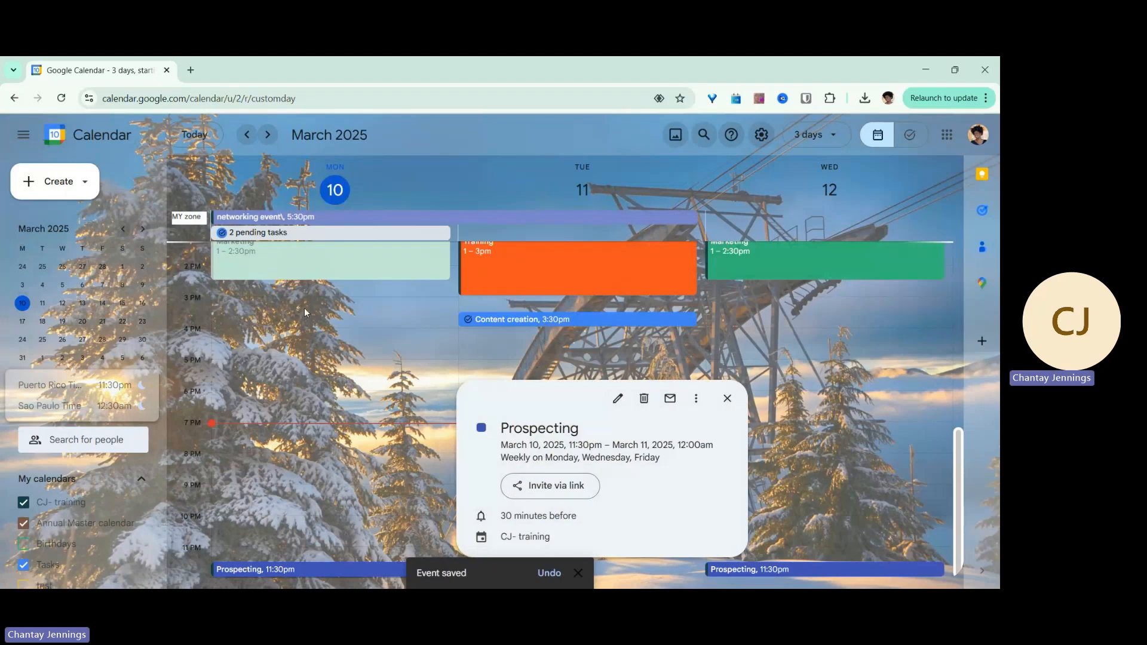
pyautogui.click(273, 217)
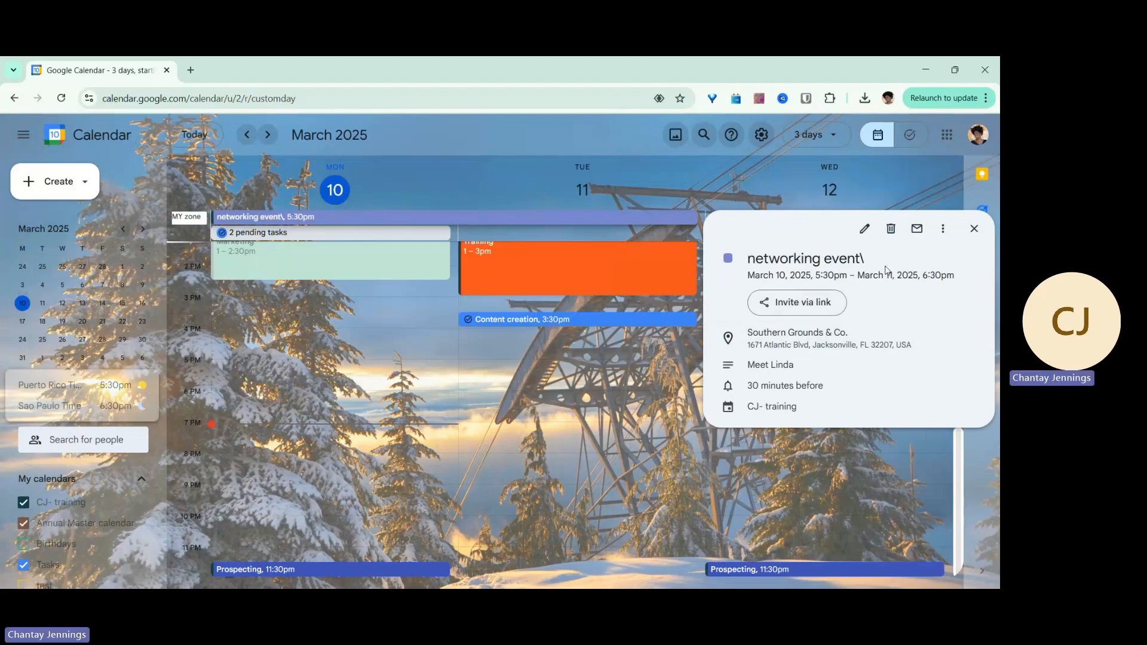
pyautogui.click(865, 229)
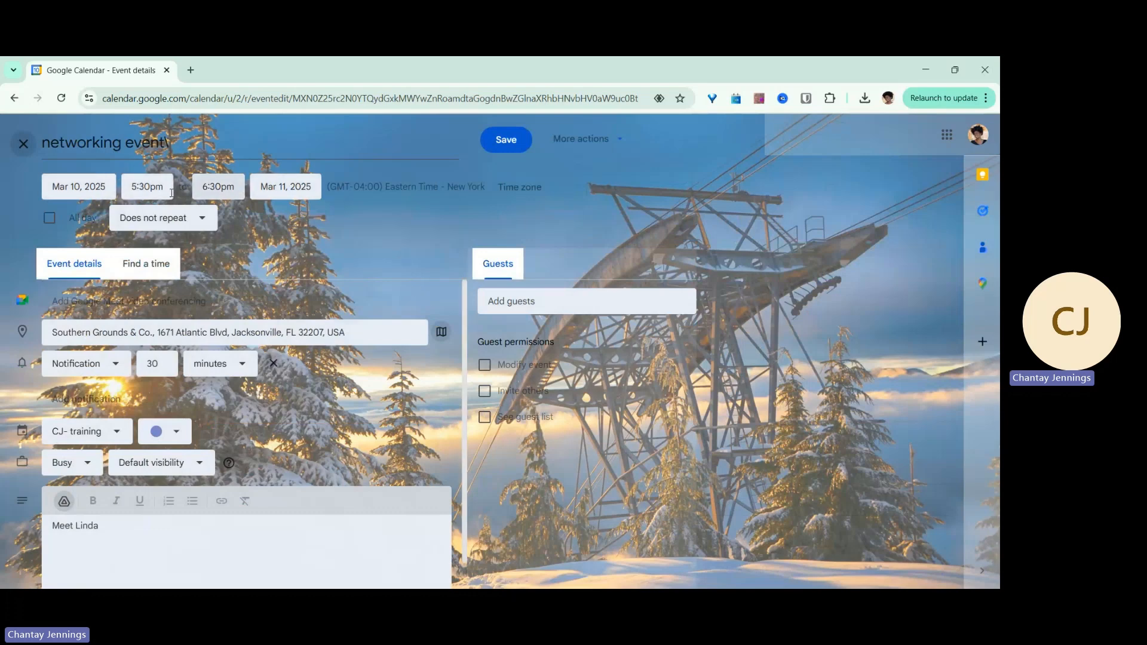
pyautogui.click(77, 187)
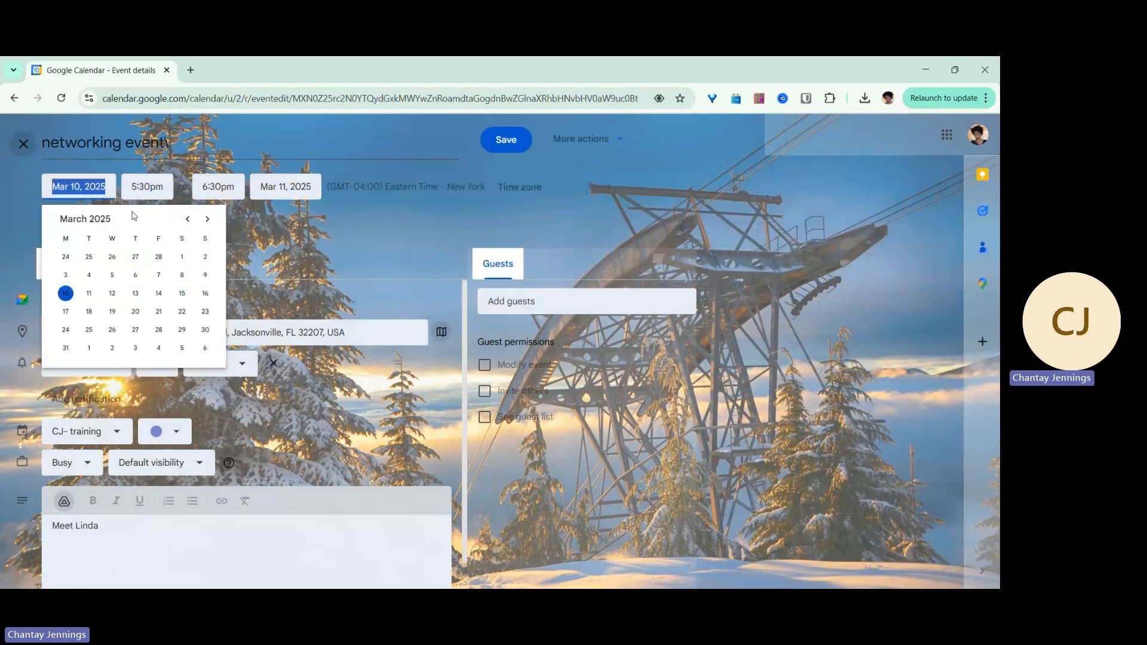
pyautogui.click(89, 293)
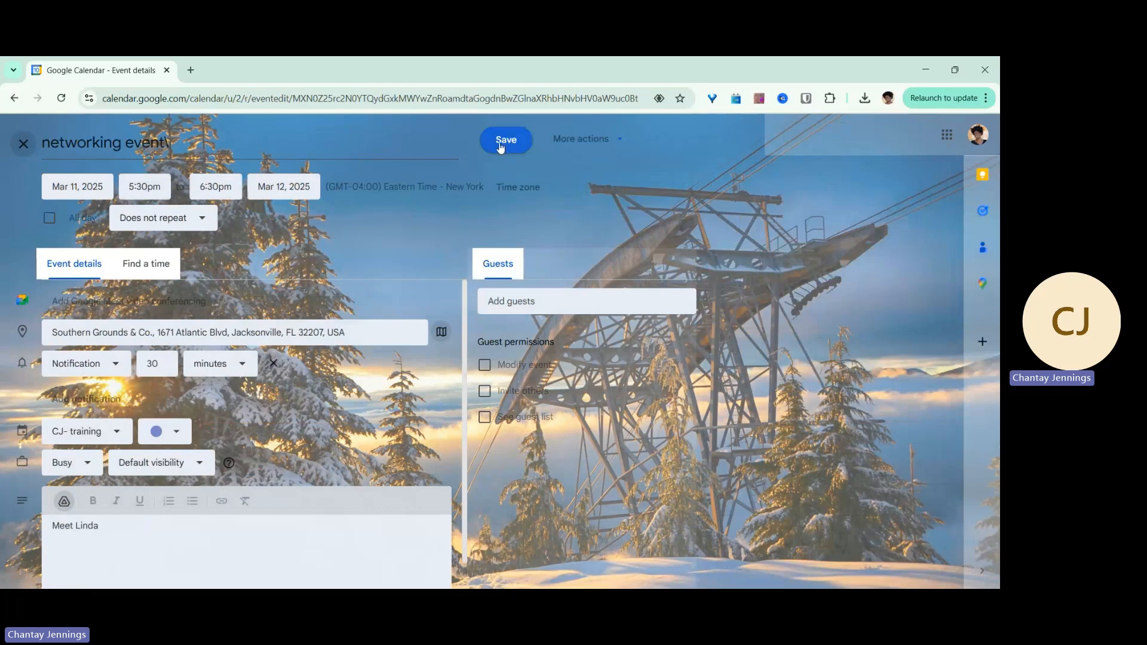
pyautogui.click(264, 182)
pyautogui.click(294, 293)
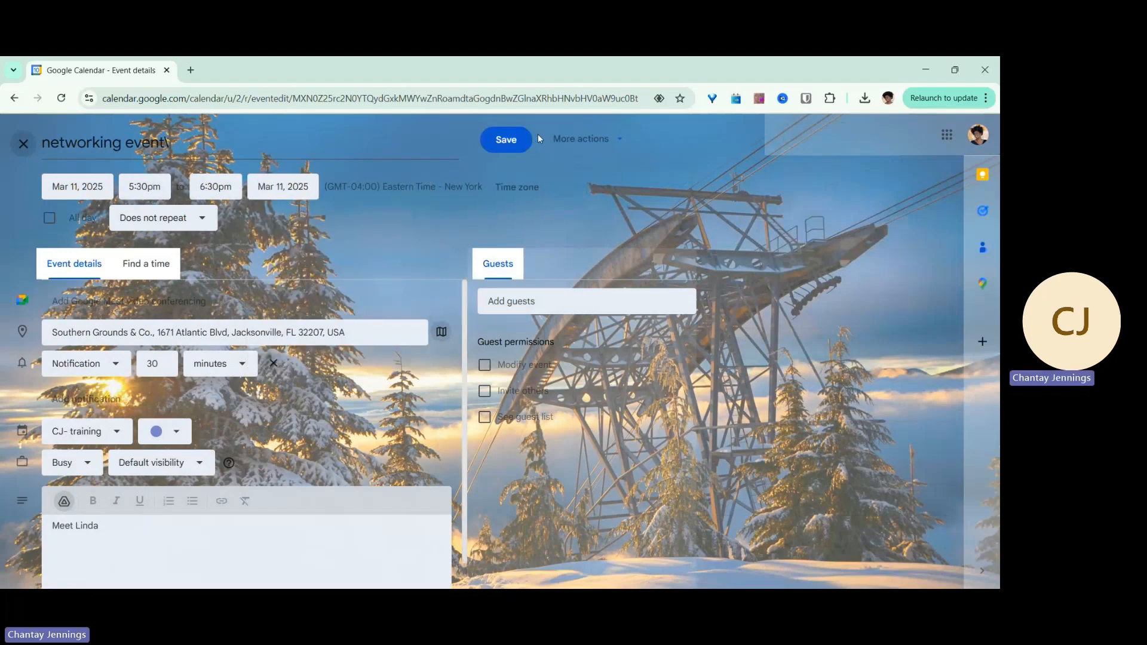
pyautogui.click(504, 140)
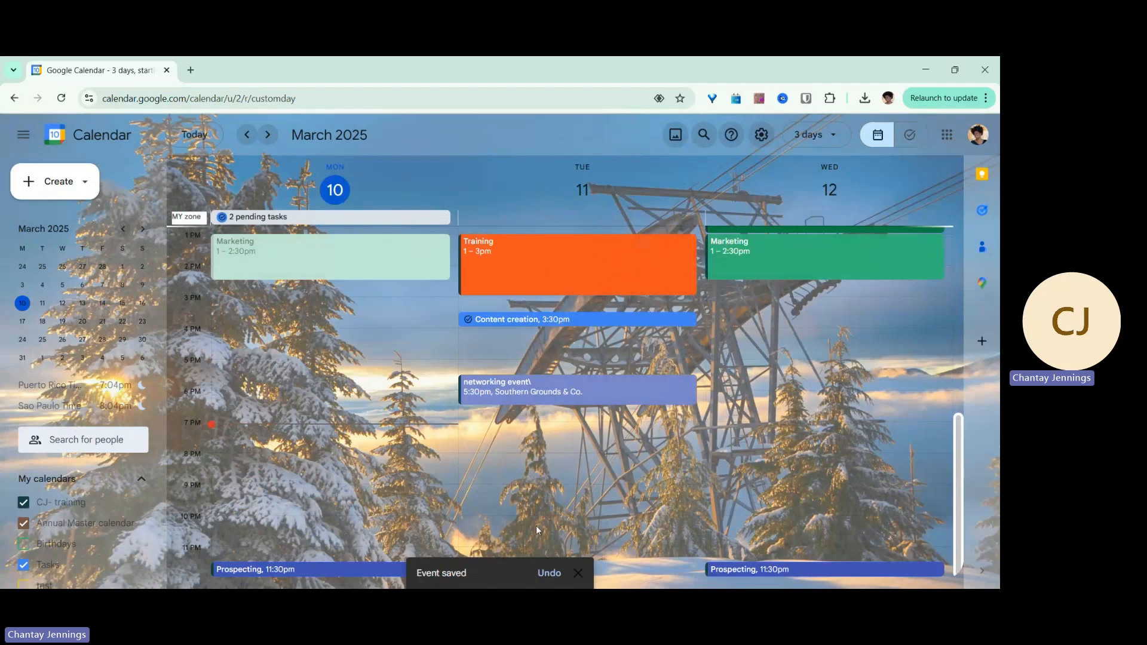
# Step: Review the networking event's summary and full details, and save it with the same settings
pyautogui.click(598, 386)
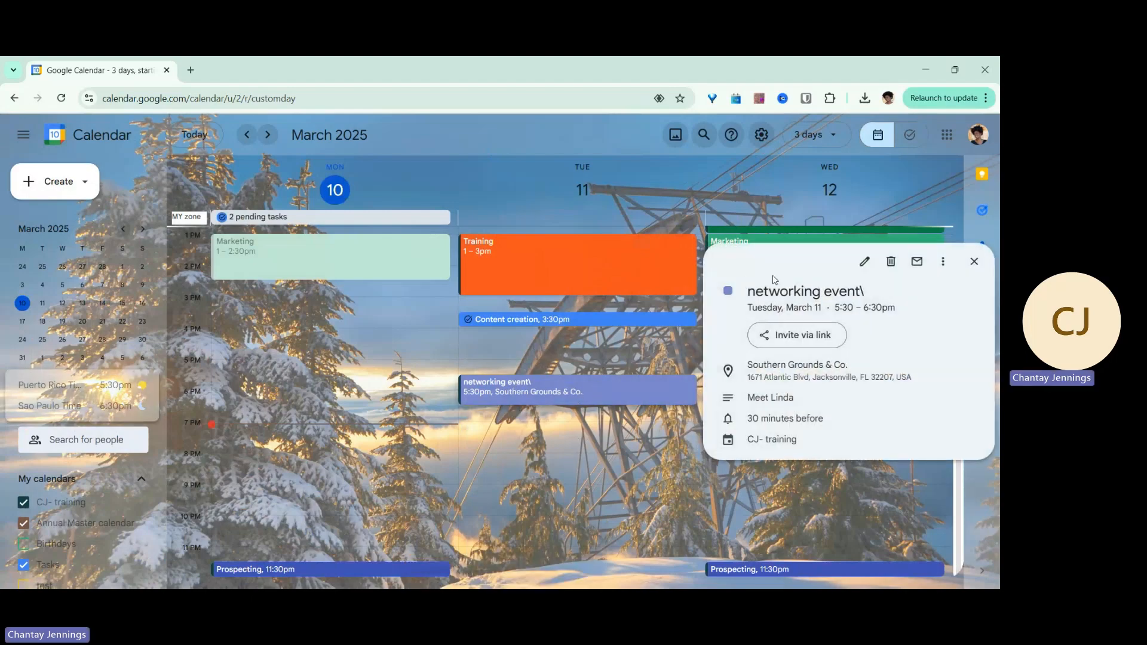
pyautogui.click(864, 261)
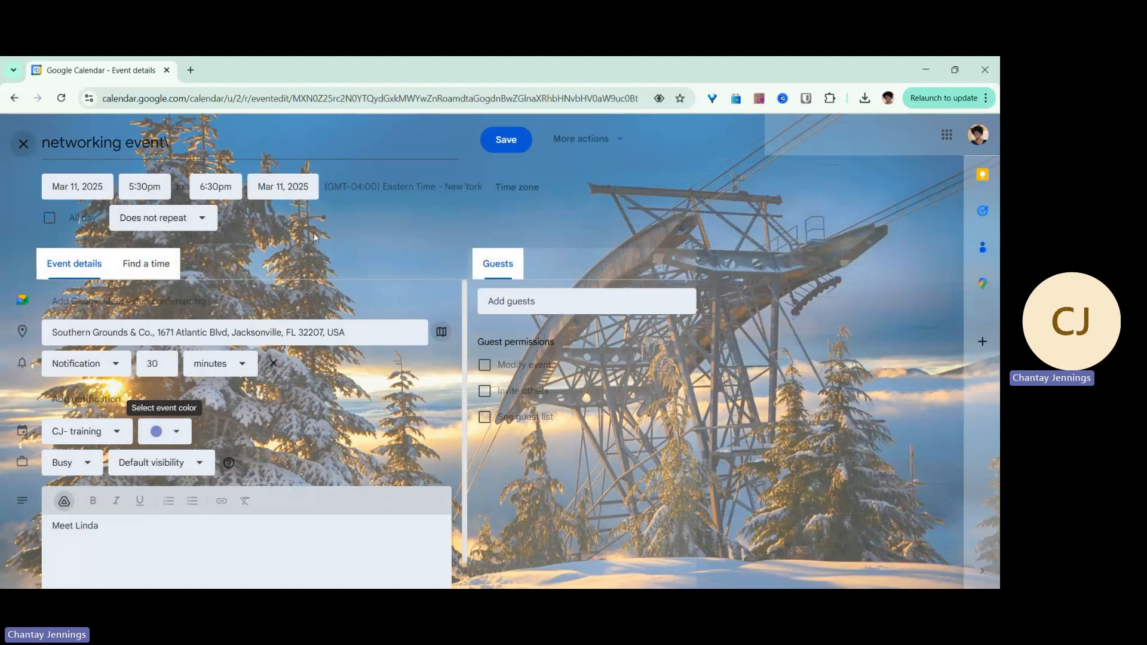
pyautogui.click(505, 141)
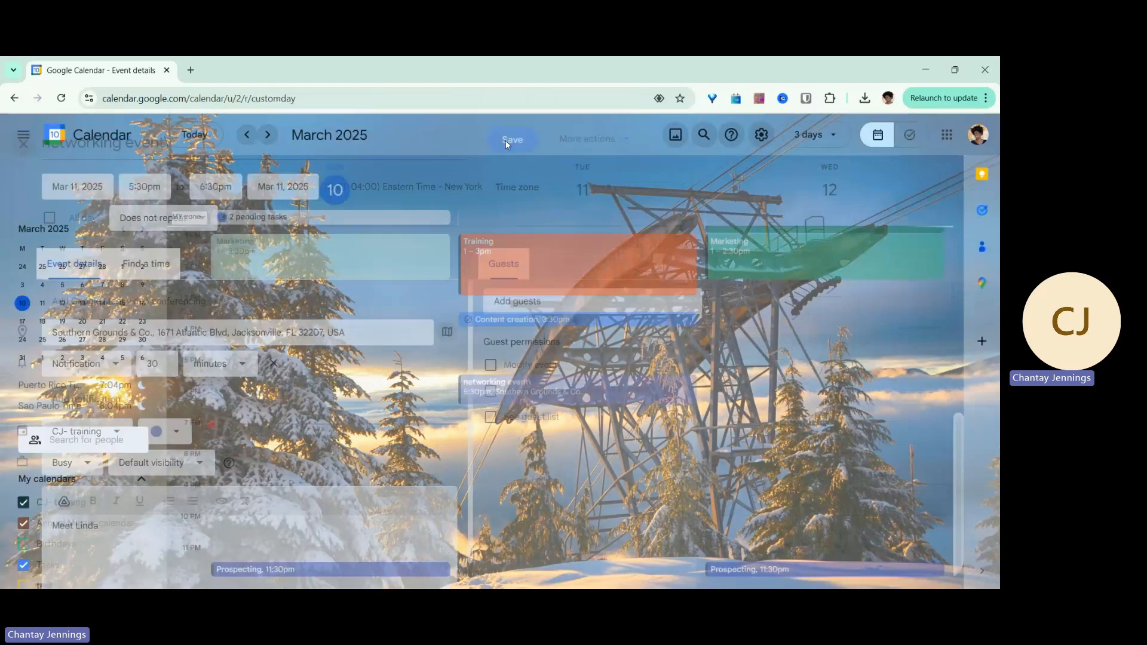
# Step: View the Custom Calendar Background options page and close it to return to the calendar
pyautogui.scroll(4, 804, 272)
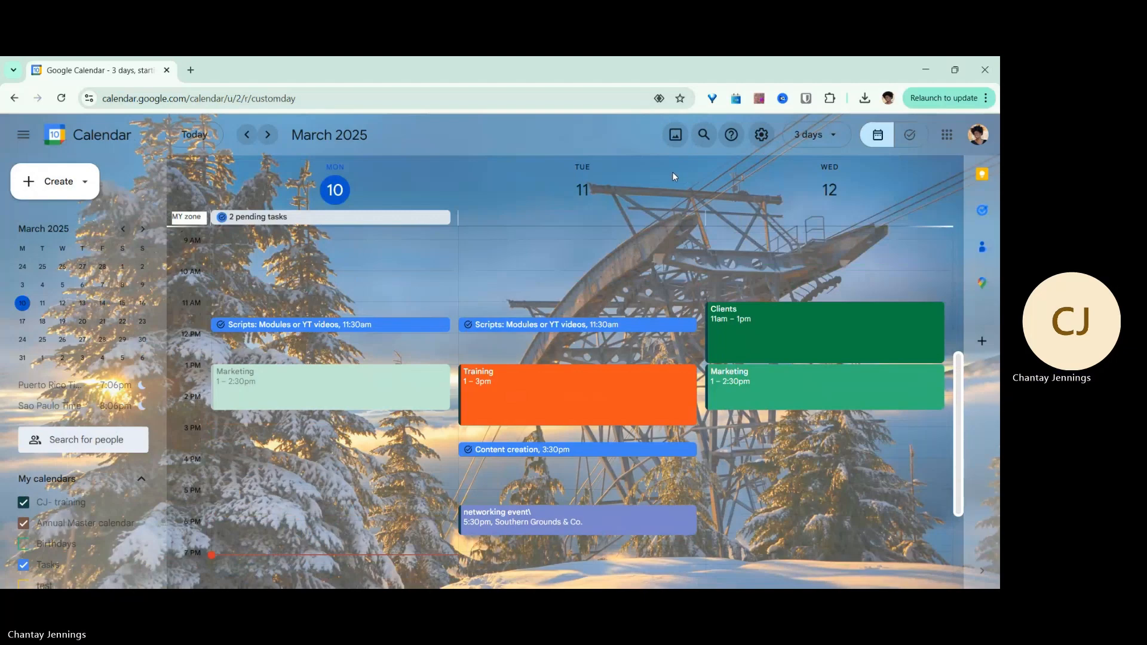
pyautogui.click(673, 134)
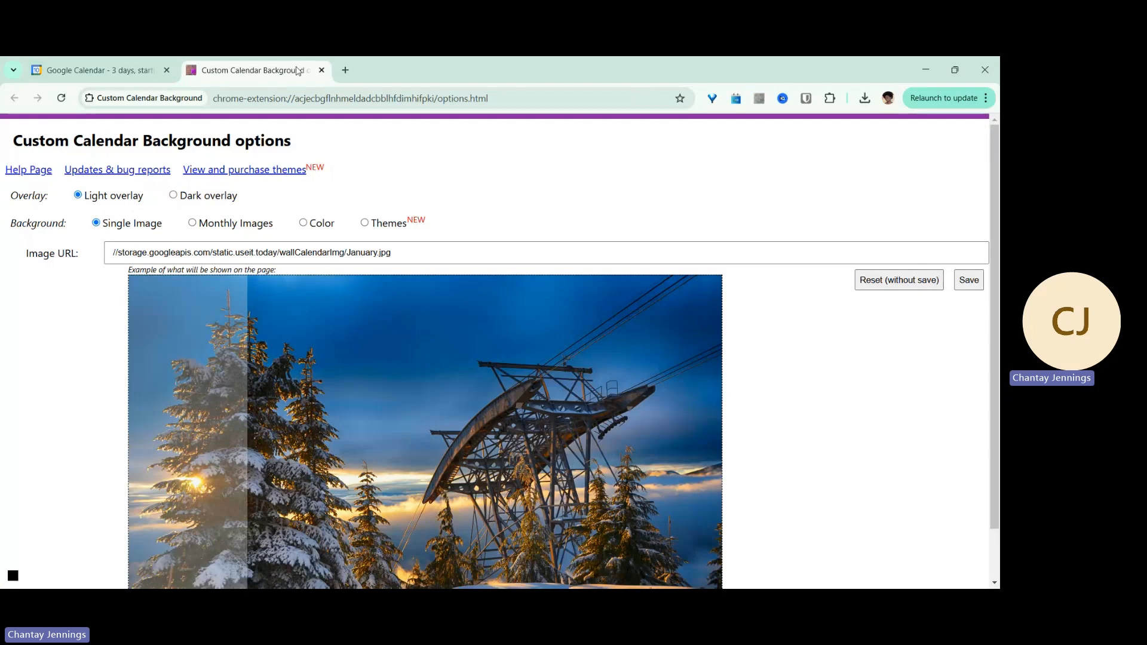
pyautogui.click(322, 71)
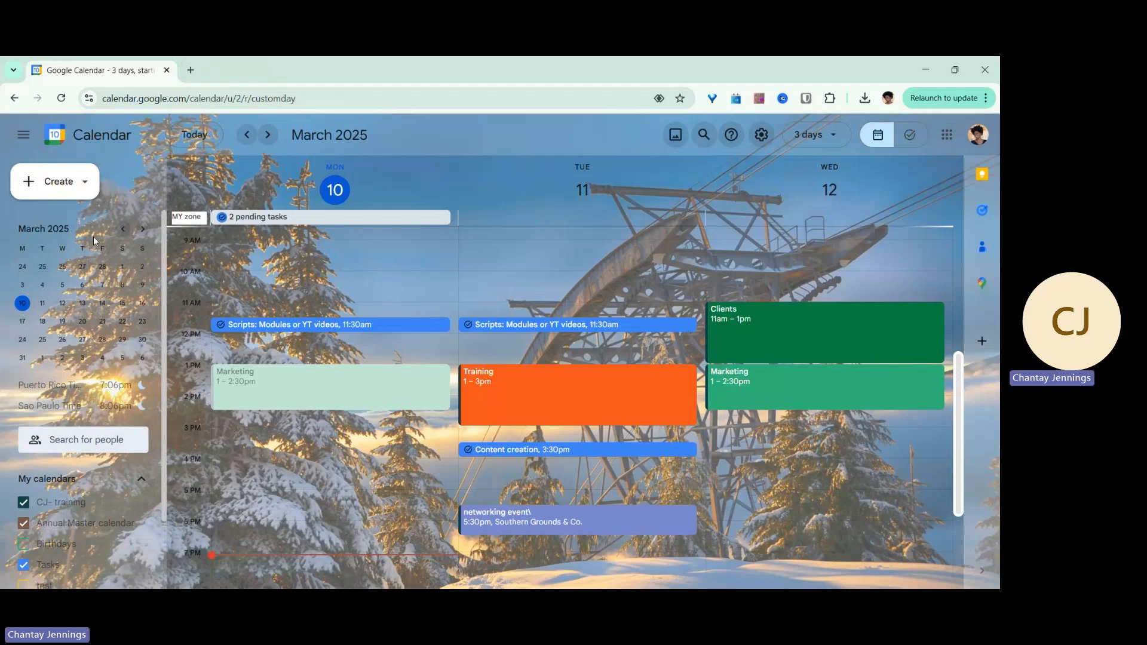
# Step: Open the March 10 repeating task "Scripts: Modules or YT videos" for editing and save it for all tasks
pyautogui.scroll(-2, 66, 388)
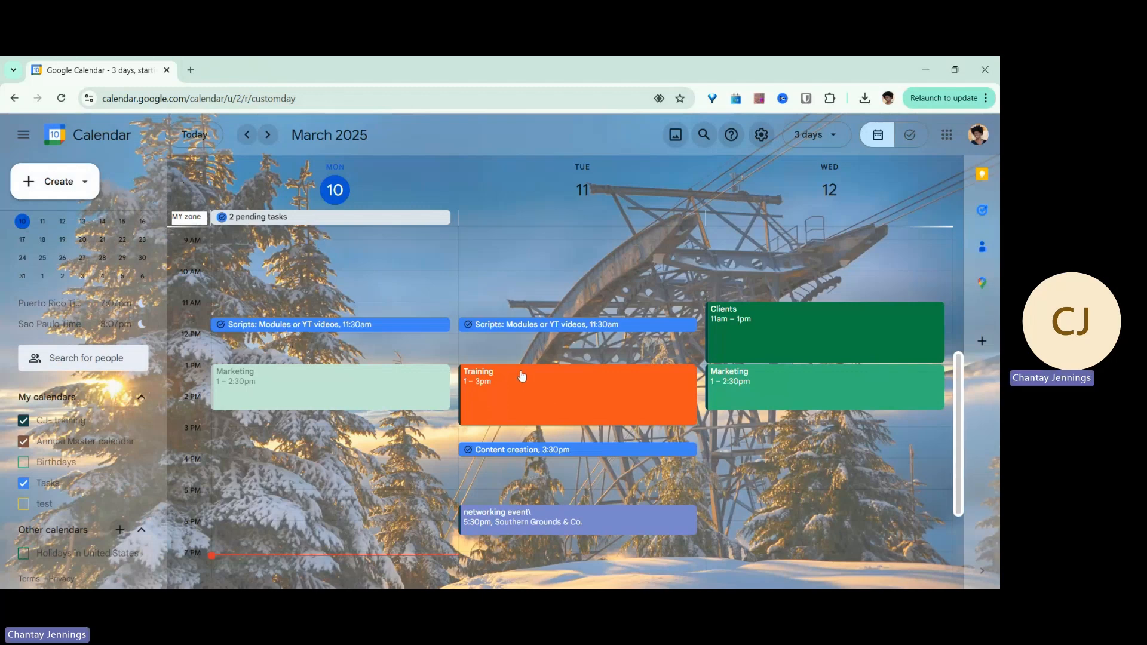
pyautogui.click(373, 325)
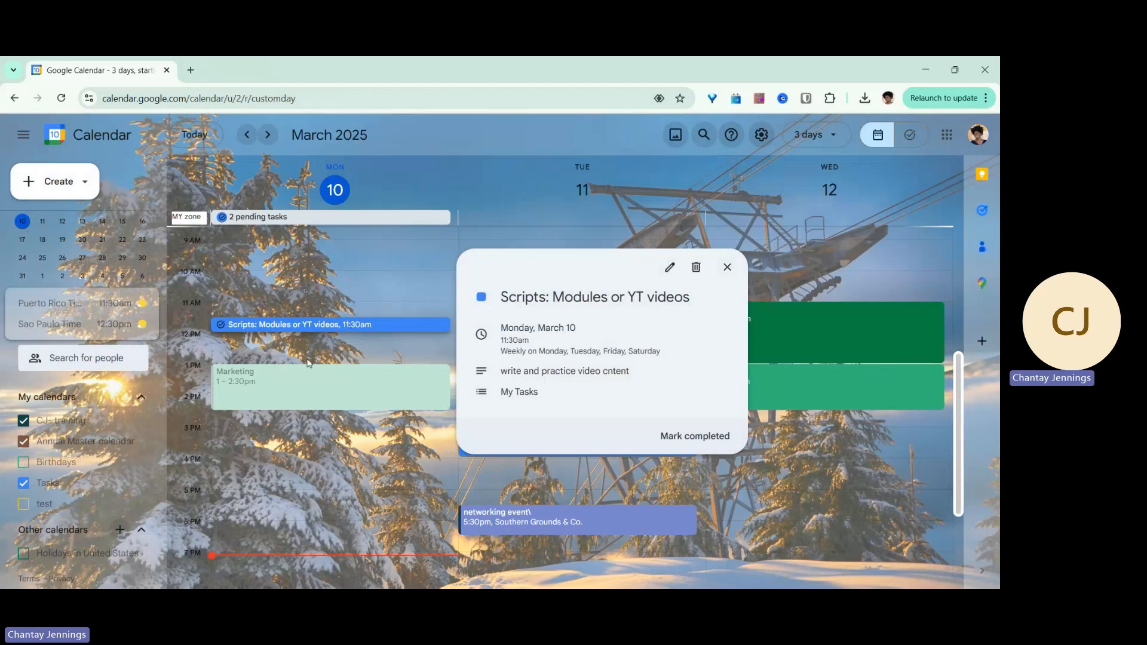
pyautogui.click(669, 268)
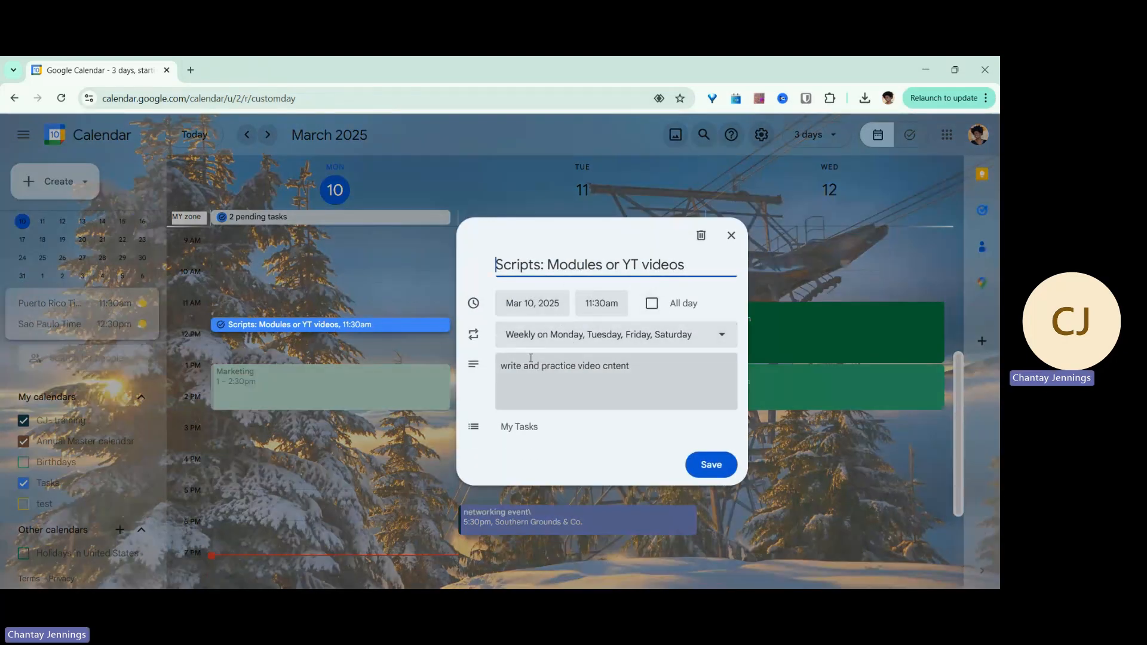
pyautogui.click(691, 464)
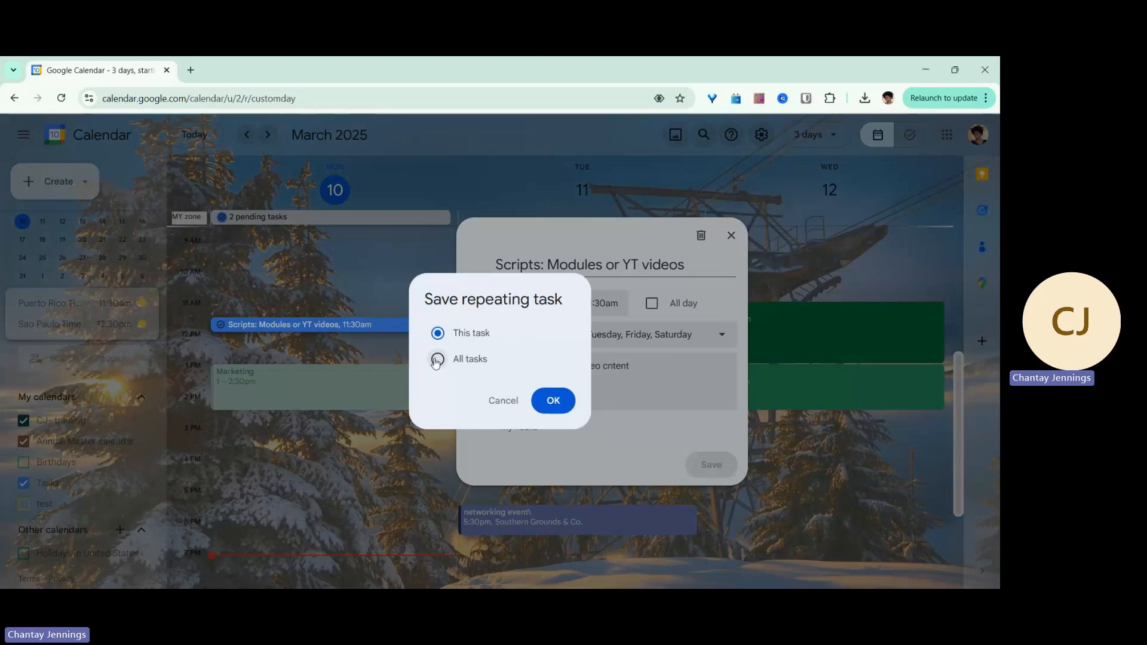
pyautogui.click(436, 361)
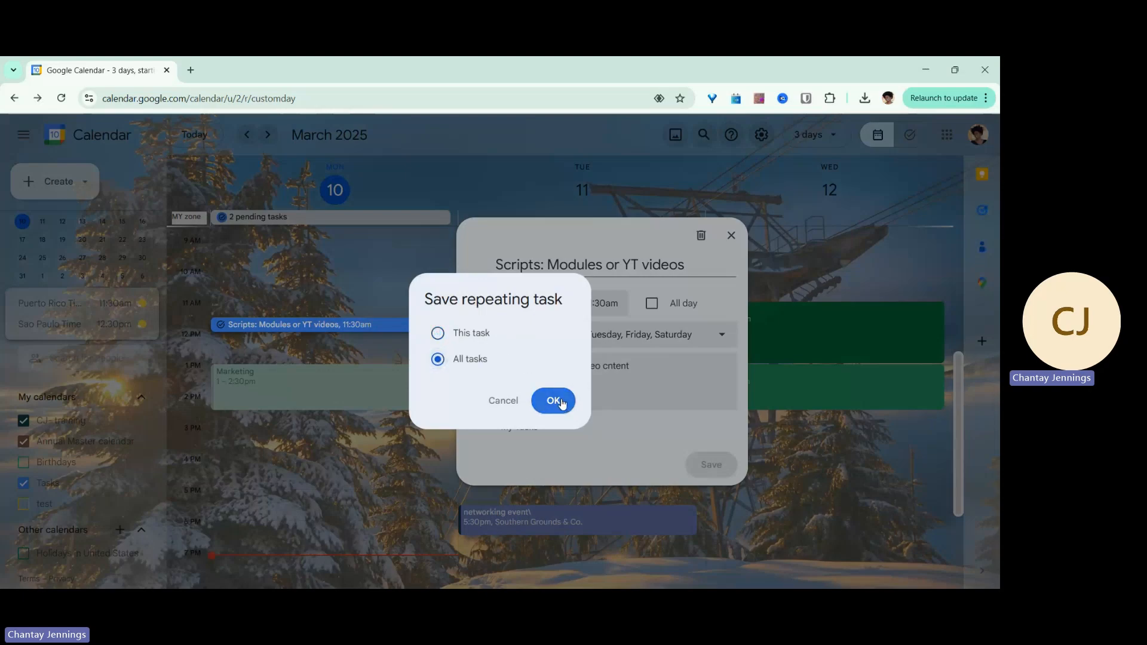
pyautogui.click(560, 402)
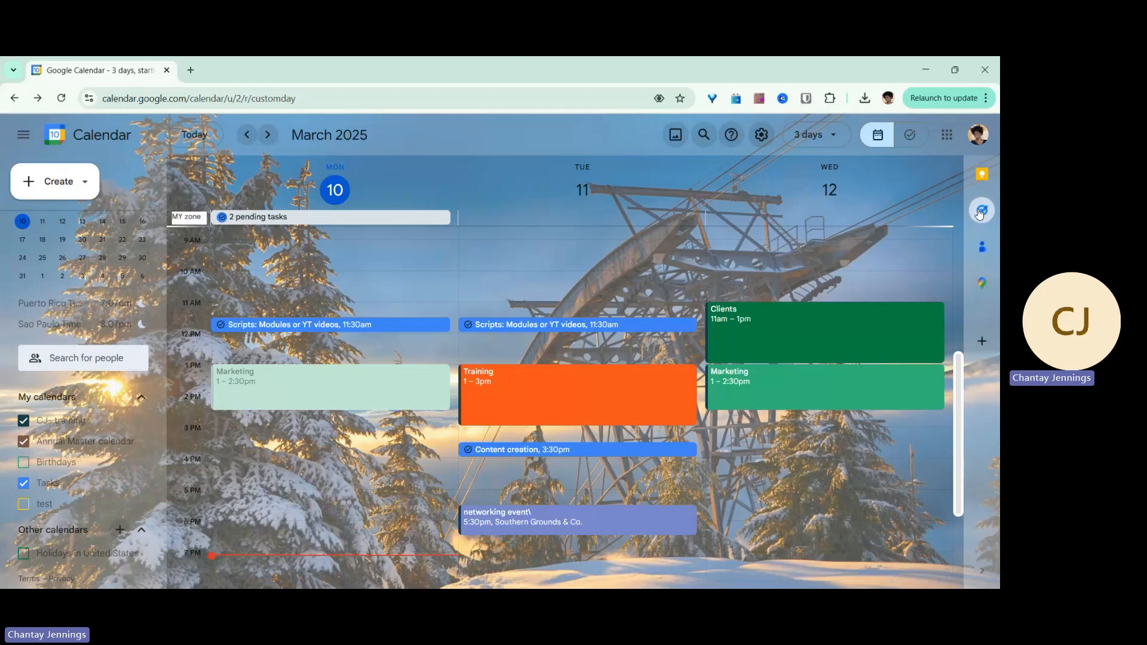
# Step: Show the My Tasks list beside the calendar and mark the "Welcome to the Ai For Business Community" task as completed
pyautogui.click(980, 211)
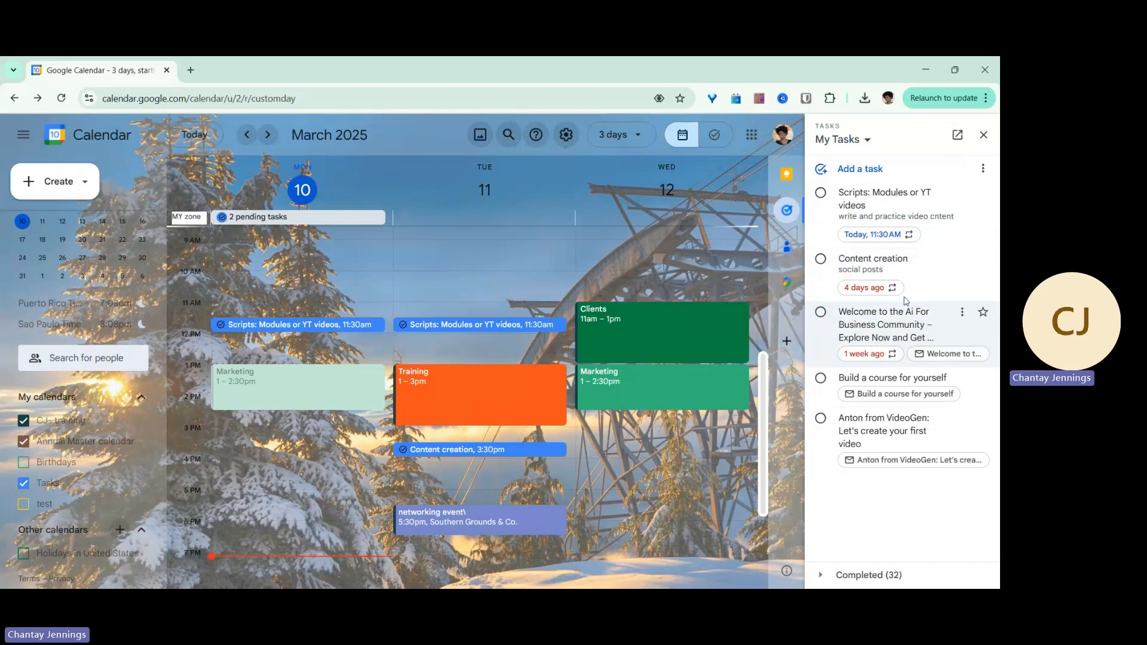
pyautogui.click(822, 312)
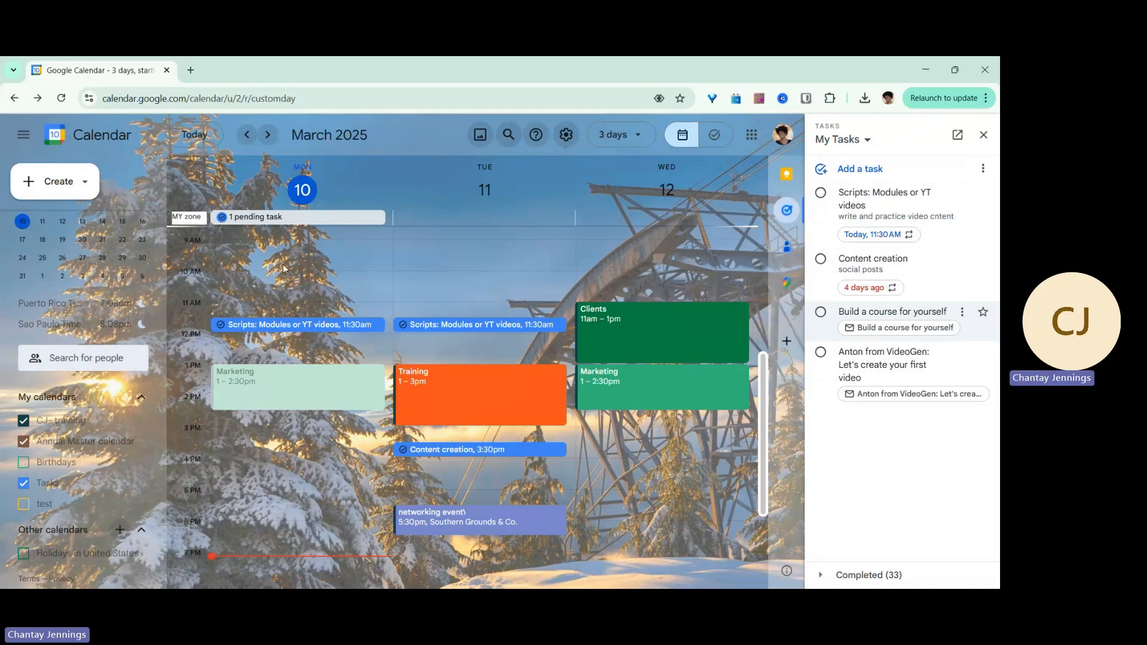
# Step: Create a bookable appointment schedule titled "Sales calls" with an appointment duration of 30 minutes
pyautogui.click(90, 177)
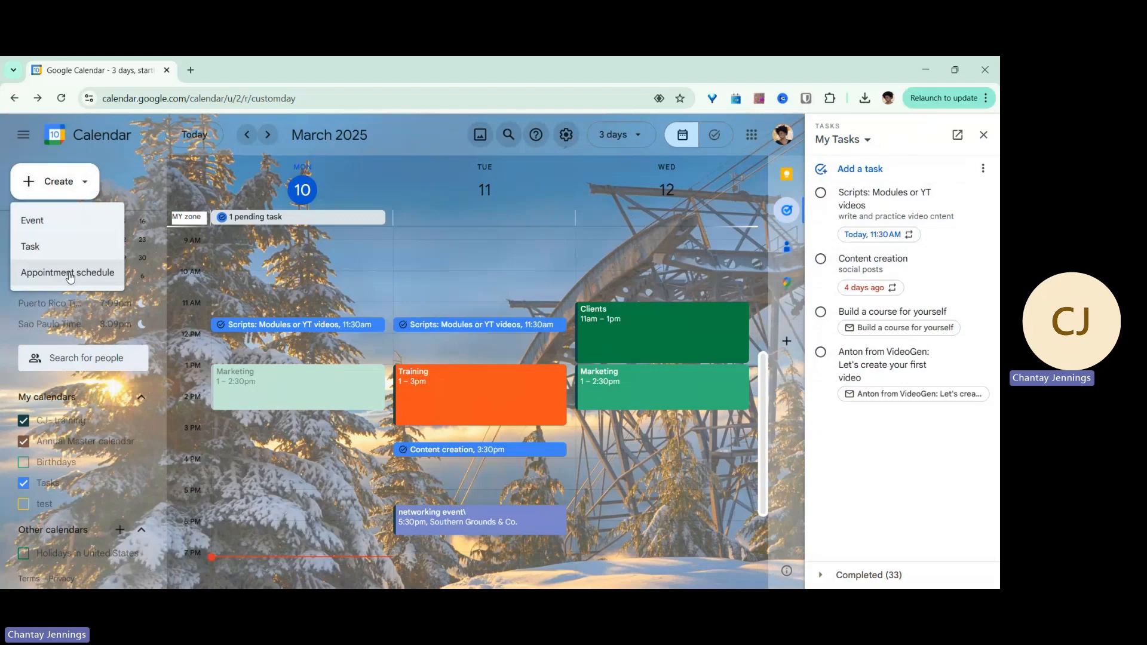
pyautogui.click(49, 275)
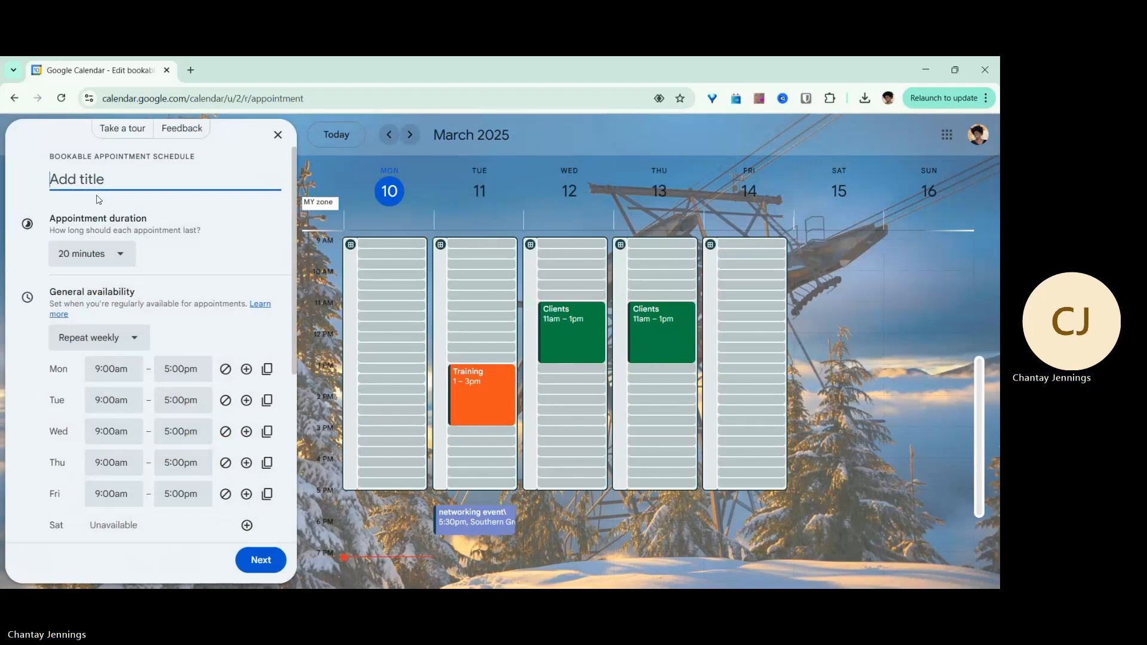
pyautogui.write('Sales calls')
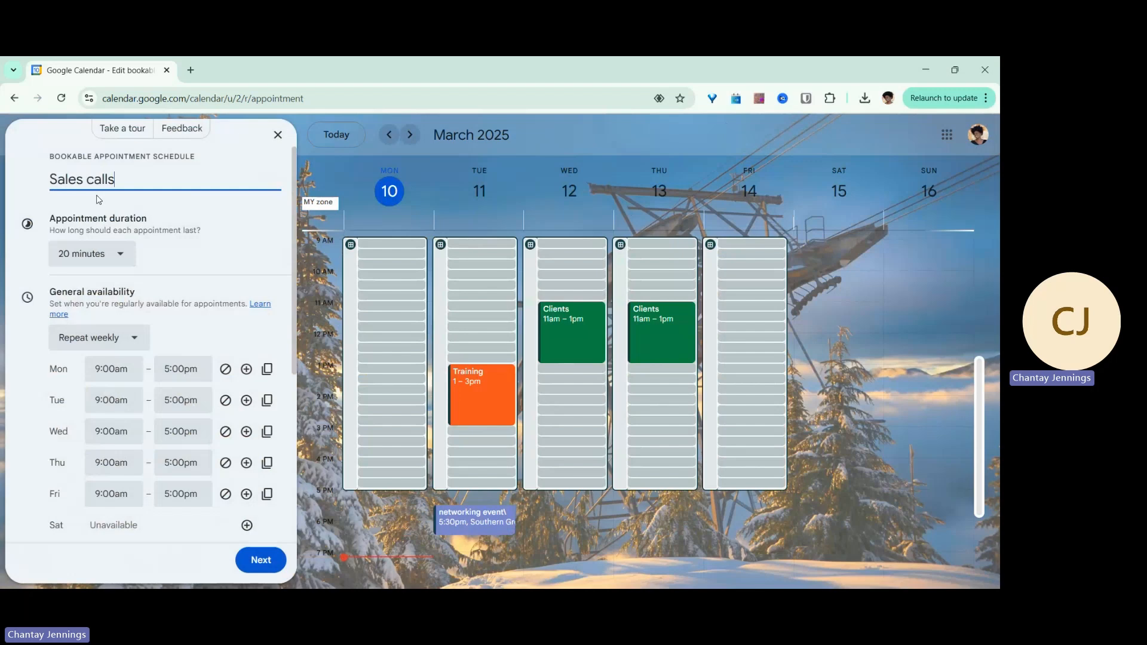
pyautogui.click(120, 251)
pyautogui.click(84, 337)
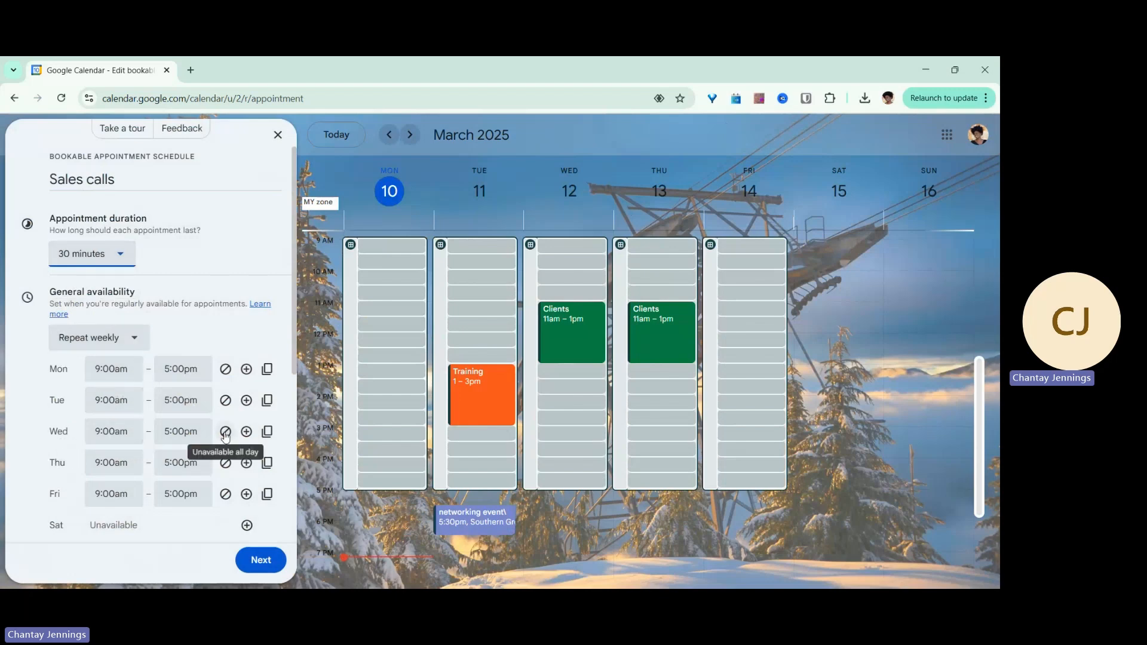
# Step: Make Monday, Tuesday and Thursday unavailable all day in the schedule's general availability
pyautogui.click(225, 370)
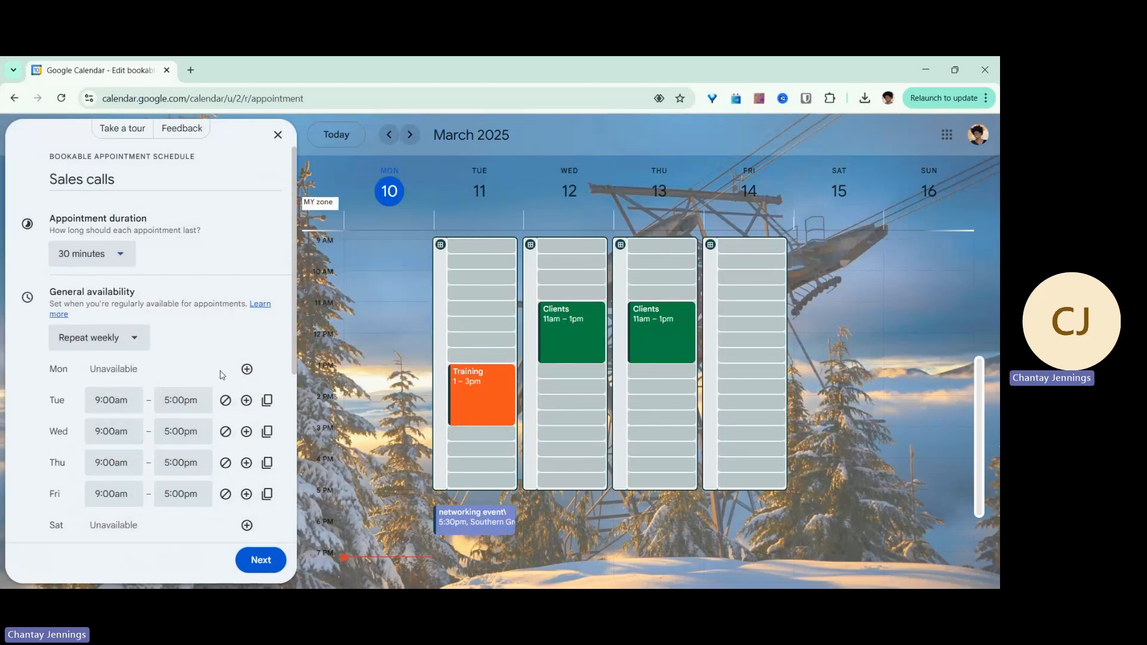
pyautogui.click(225, 400)
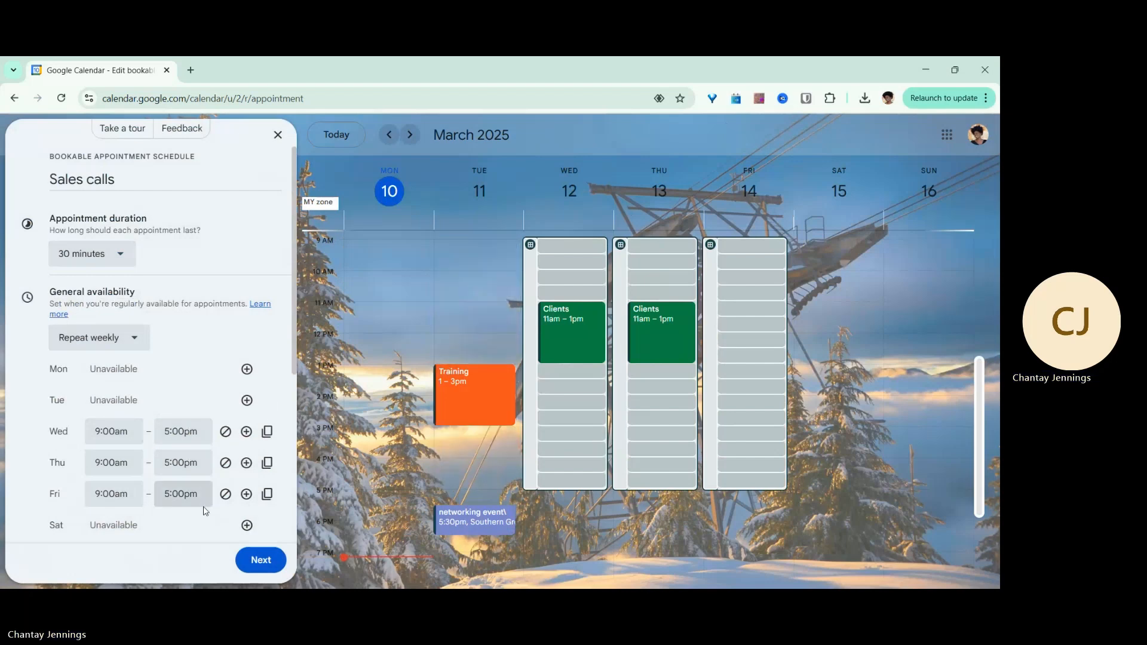
pyautogui.click(226, 463)
# Step: Set Wednesday's appointment availability to 11:00am – 4:00pm
pyautogui.click(112, 429)
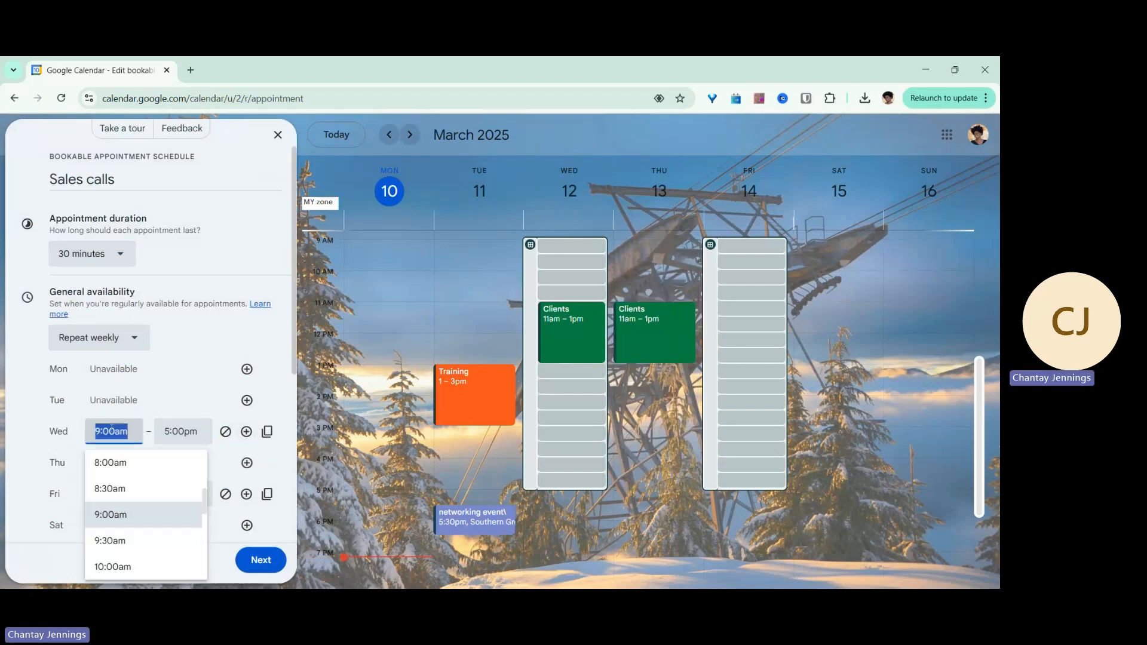
pyautogui.scroll(-3, 117, 478)
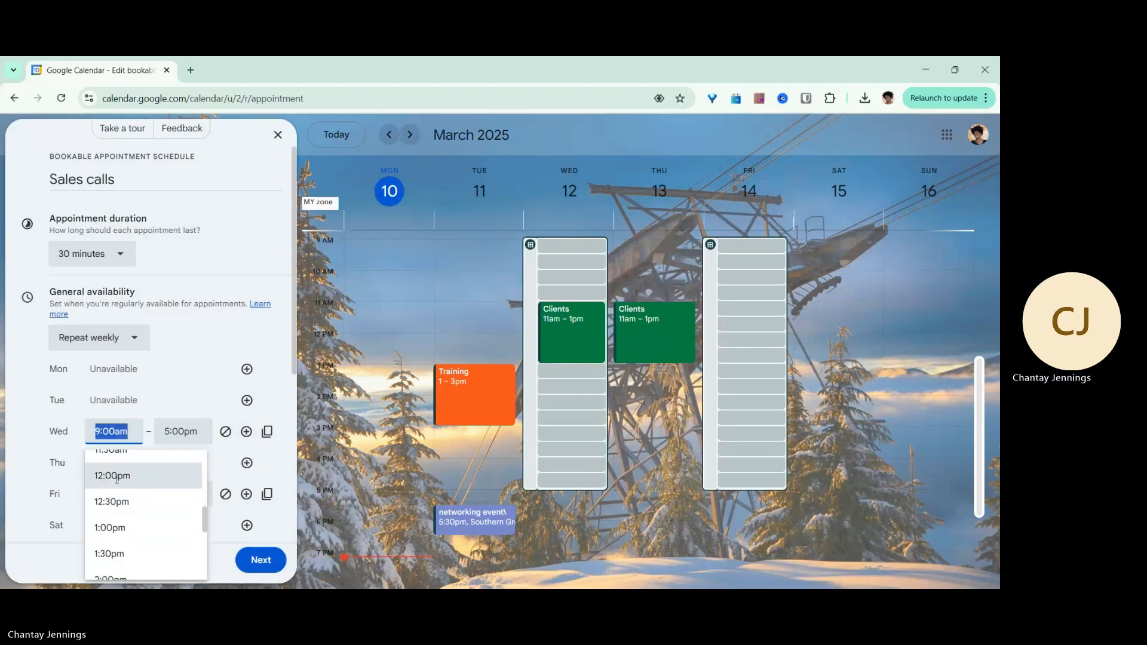
pyautogui.scroll(2, 119, 487)
pyautogui.click(118, 486)
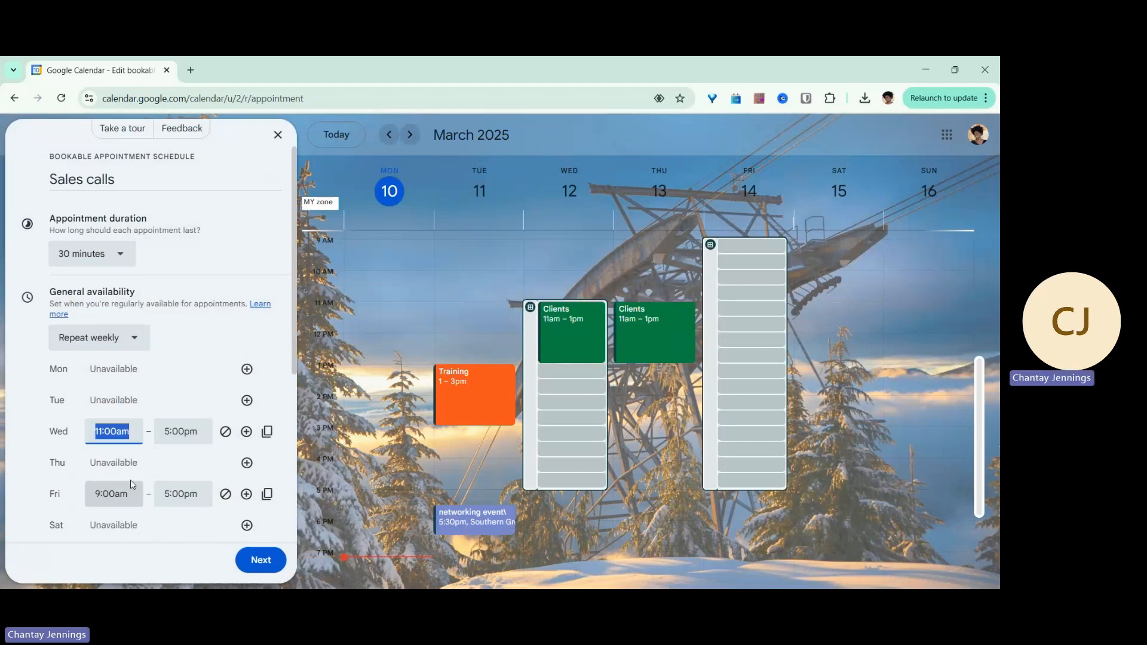
pyautogui.click(182, 436)
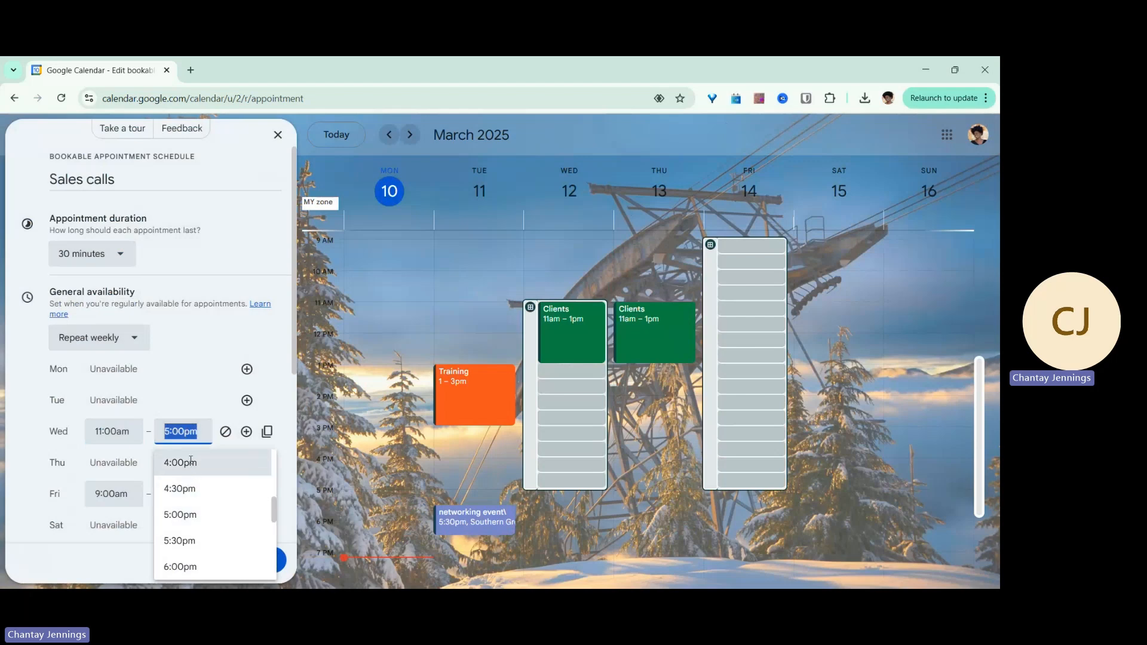
pyautogui.click(164, 470)
# Step: Set Friday's appointment availability to 1:00pm – 7:00pm
pyautogui.click(124, 483)
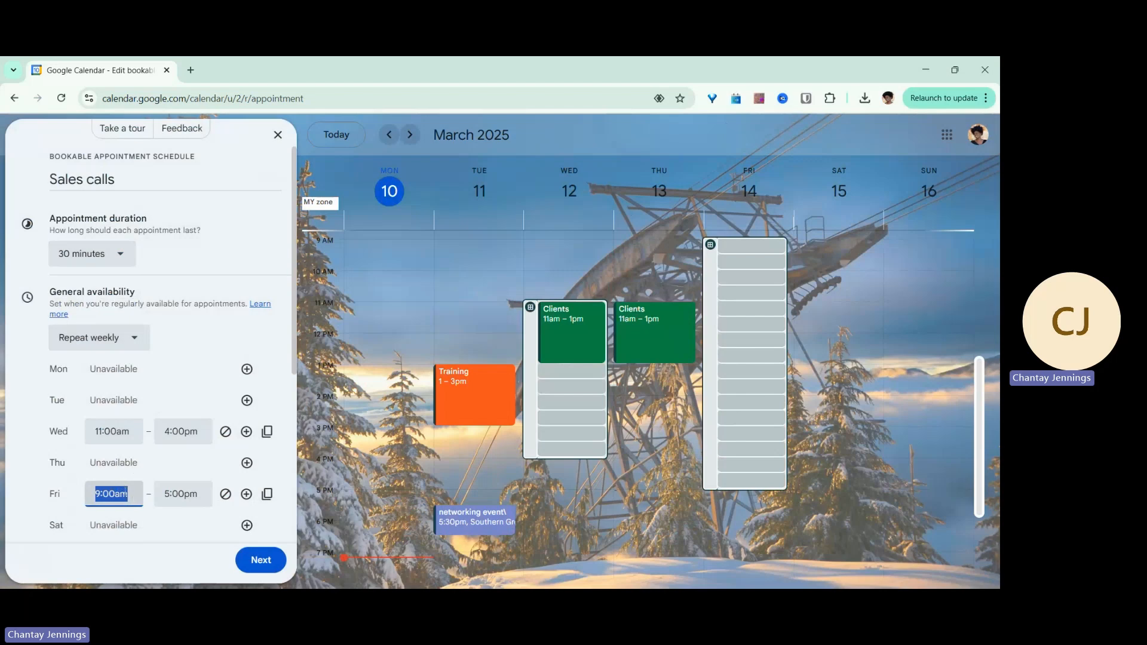
pyautogui.click(127, 494)
pyautogui.scroll(-3, 125, 439)
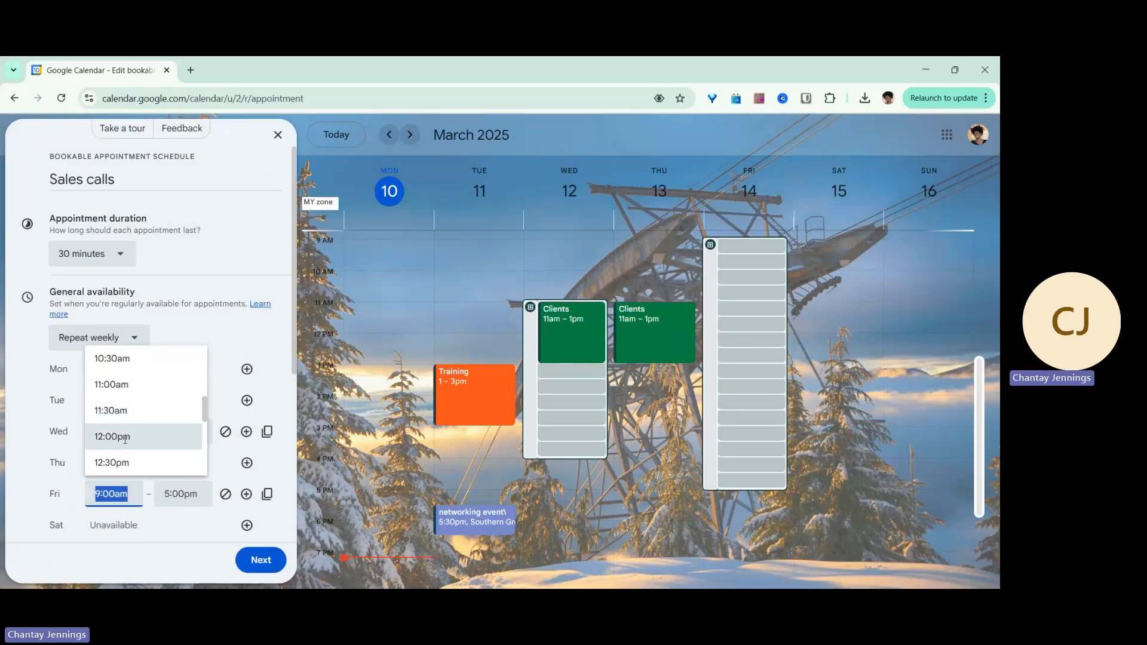
pyautogui.scroll(-2, 119, 463)
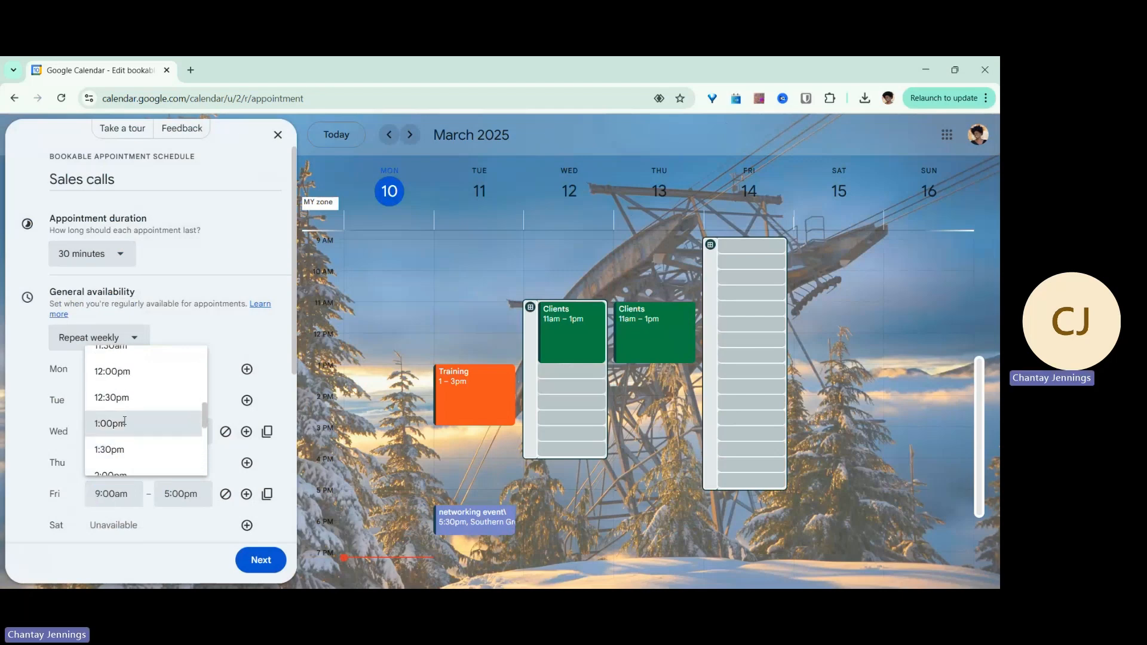
pyautogui.click(123, 424)
pyautogui.click(182, 493)
pyautogui.scroll(-3, 185, 421)
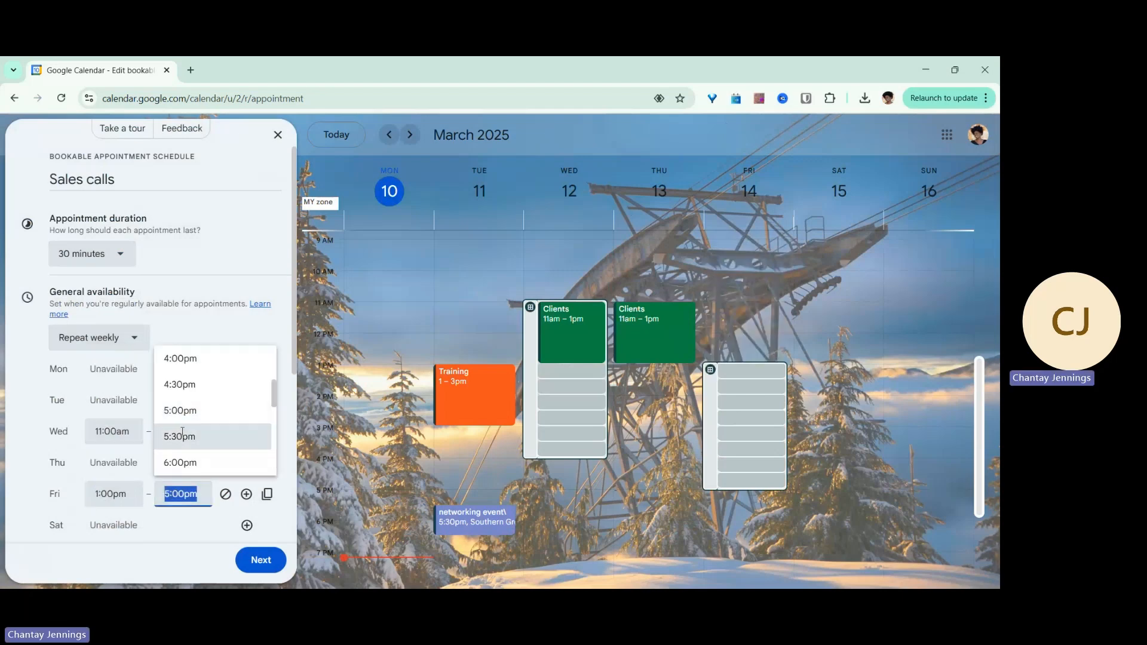
pyautogui.click(185, 388)
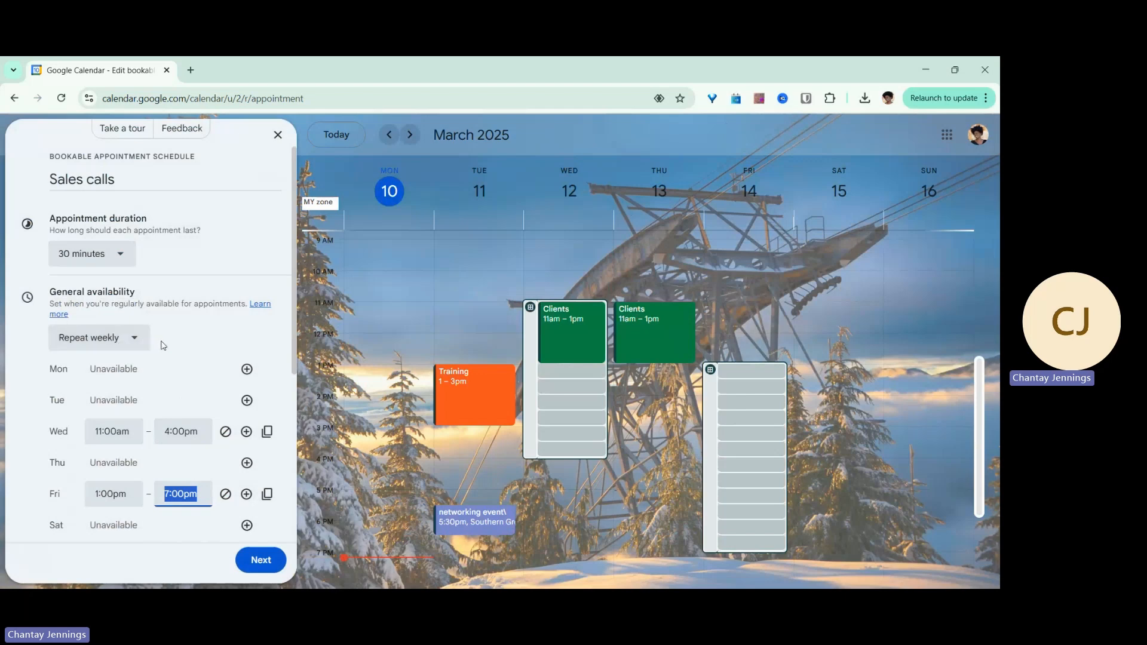
# Step: Expand the scheduling window and set the maximum time in advance that an appointment can be booked to 30 days
pyautogui.scroll(-2, 216, 281)
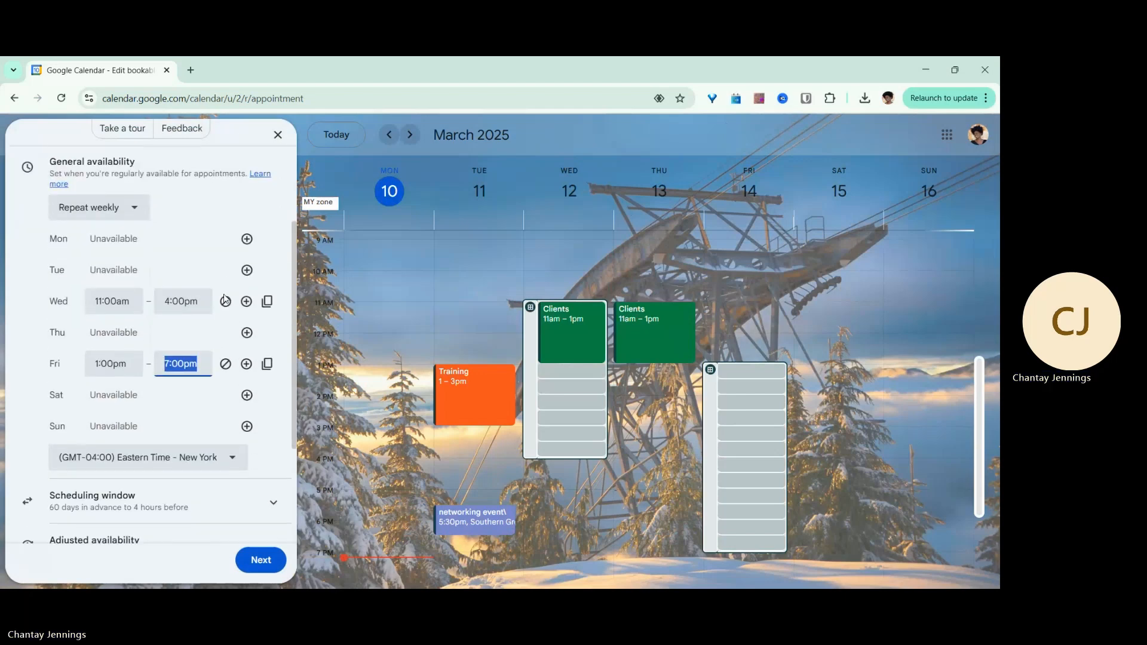
pyautogui.scroll(-2, 199, 448)
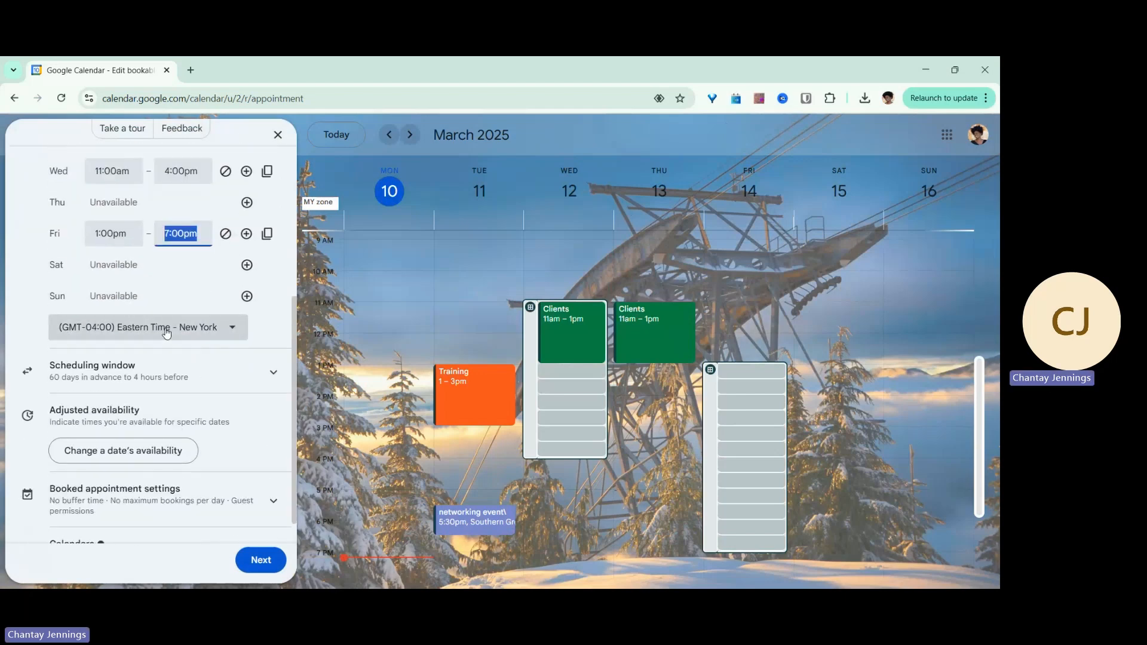
pyautogui.click(235, 377)
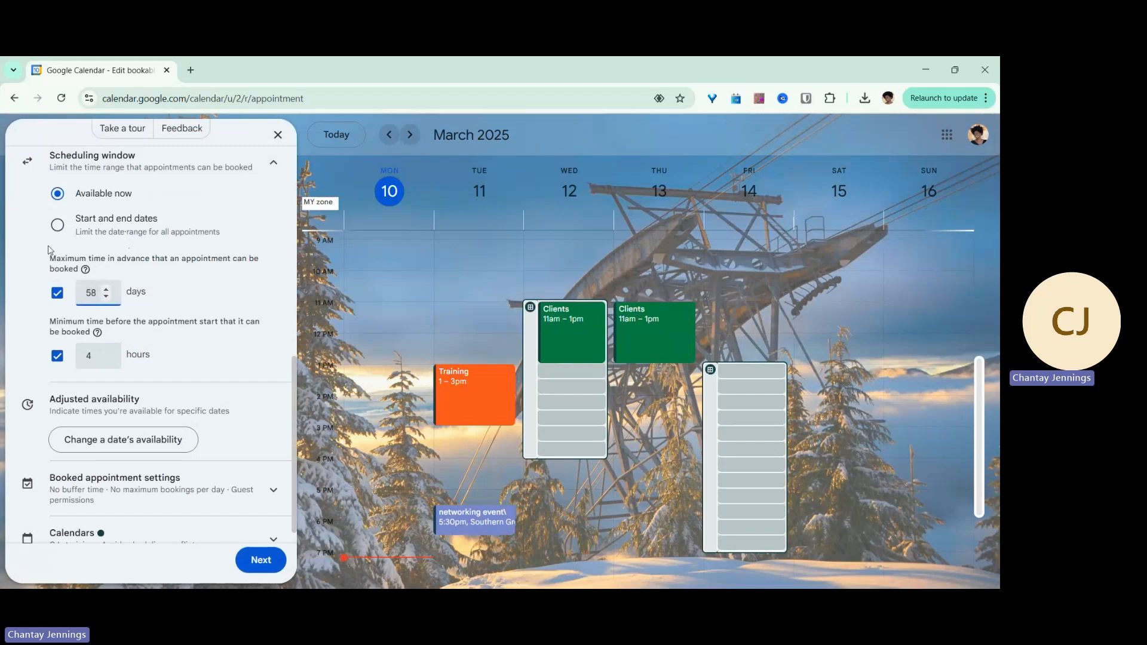
pyautogui.press('BackSpace')
pyautogui.press('BackSpace')
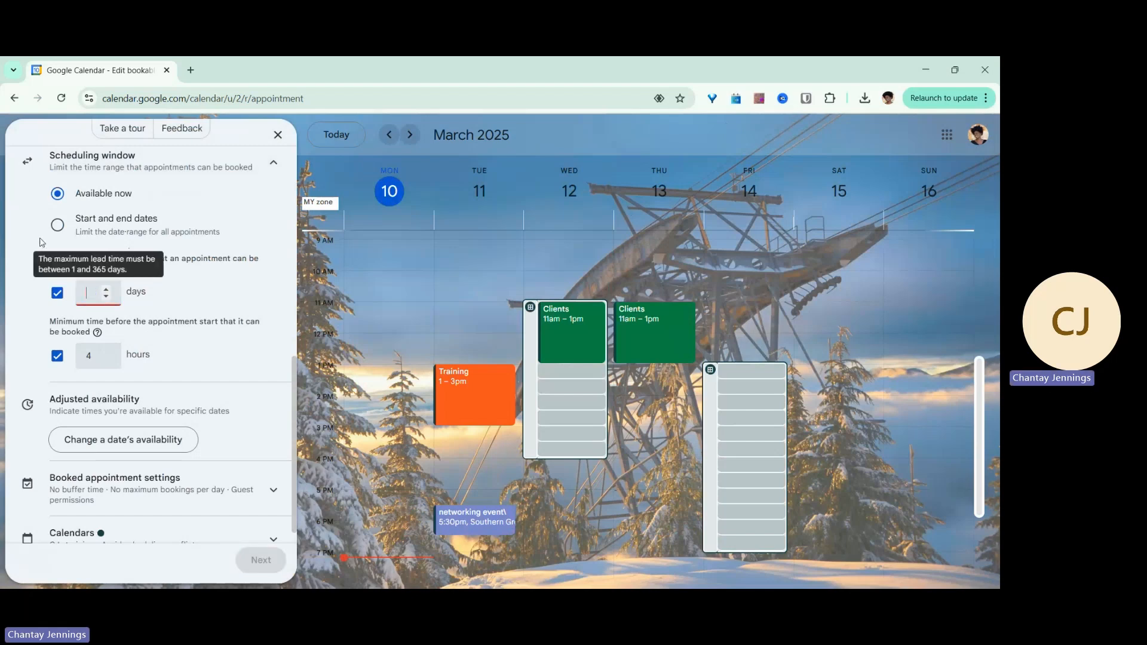
pyautogui.write('30')
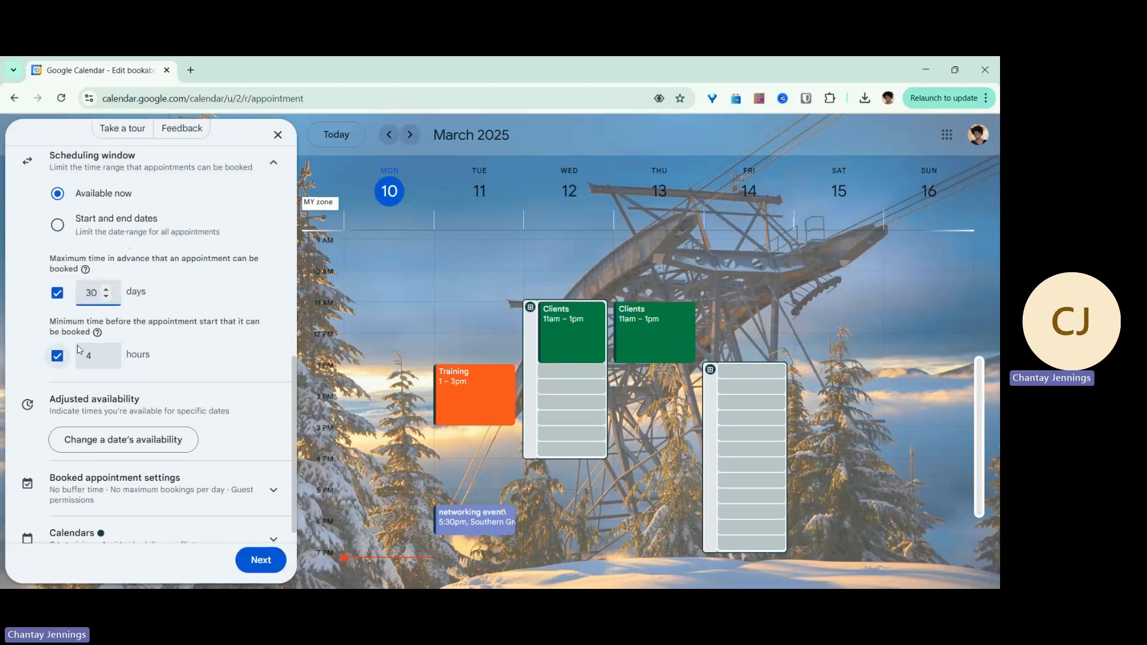
# Step: Set the minimum time before the appointment start that it can be booked to 24 hours
pyautogui.click(106, 354)
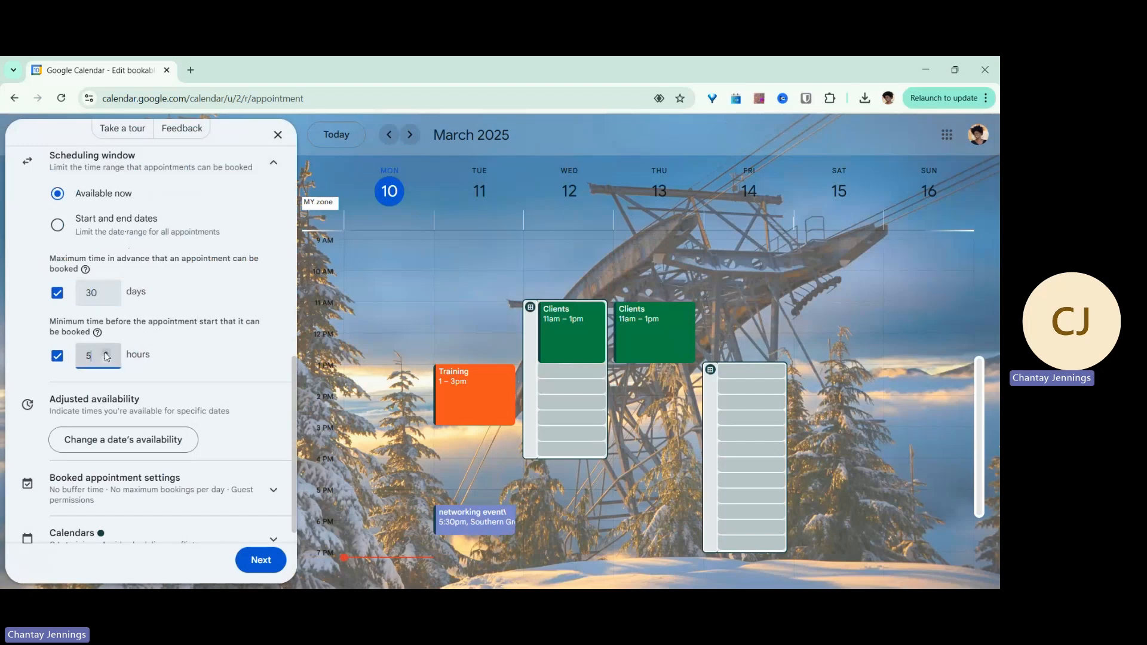
pyautogui.click(107, 352)
pyautogui.click(107, 353)
pyautogui.click(107, 352)
pyautogui.click(107, 352)
pyautogui.click(107, 352)
pyautogui.click(107, 357)
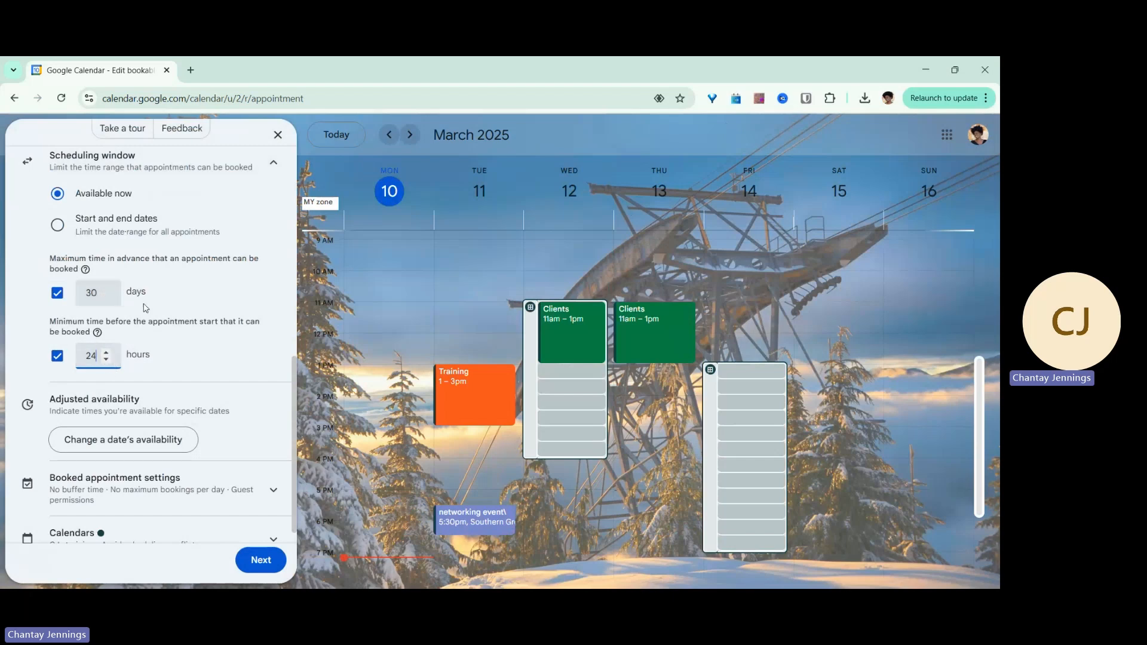
# Step: Enable a 30-minute buffer time between appointment slots in the booked appointment settings and collapse that section
pyautogui.scroll(3, 146, 308)
pyautogui.scroll(5, 151, 352)
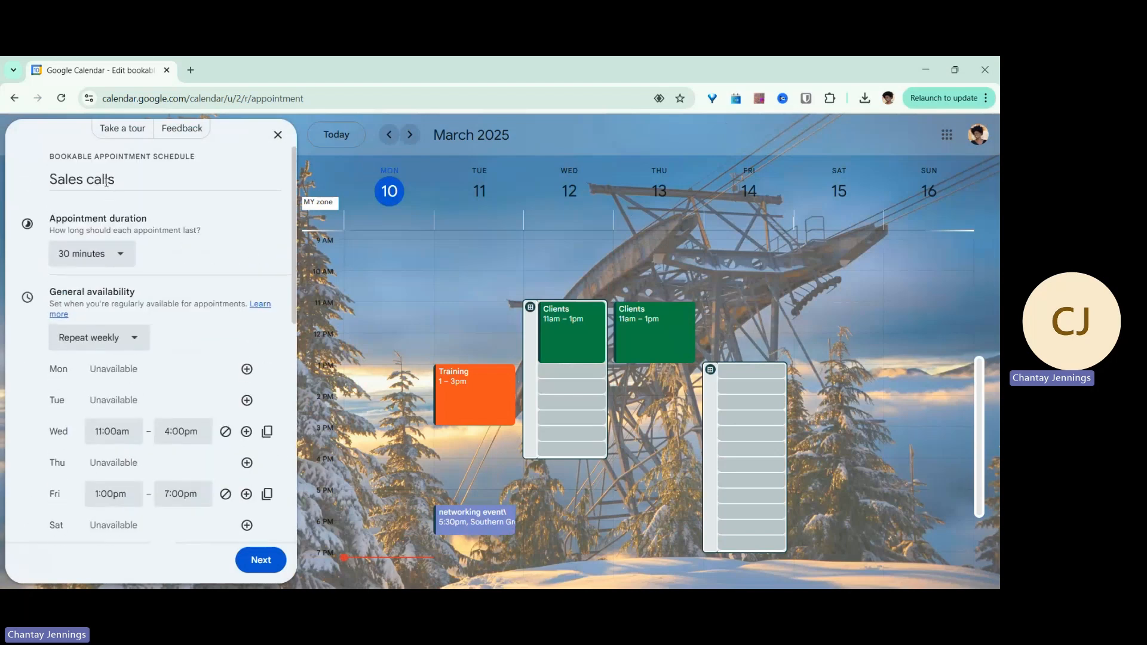
pyautogui.scroll(-10, 202, 236)
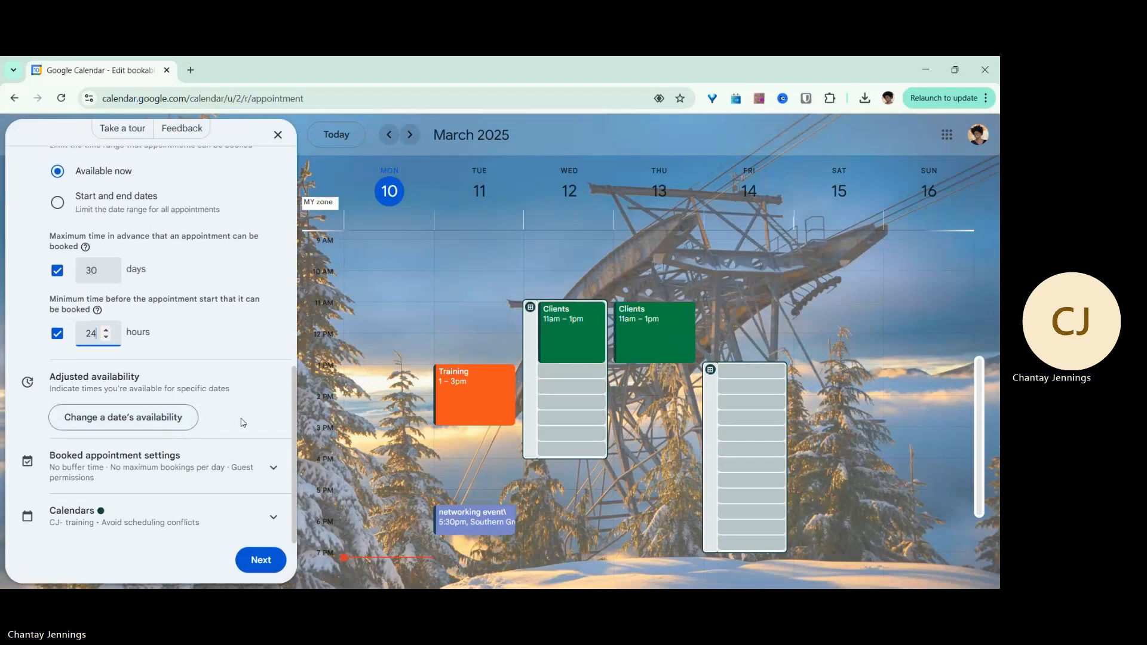
pyautogui.click(270, 469)
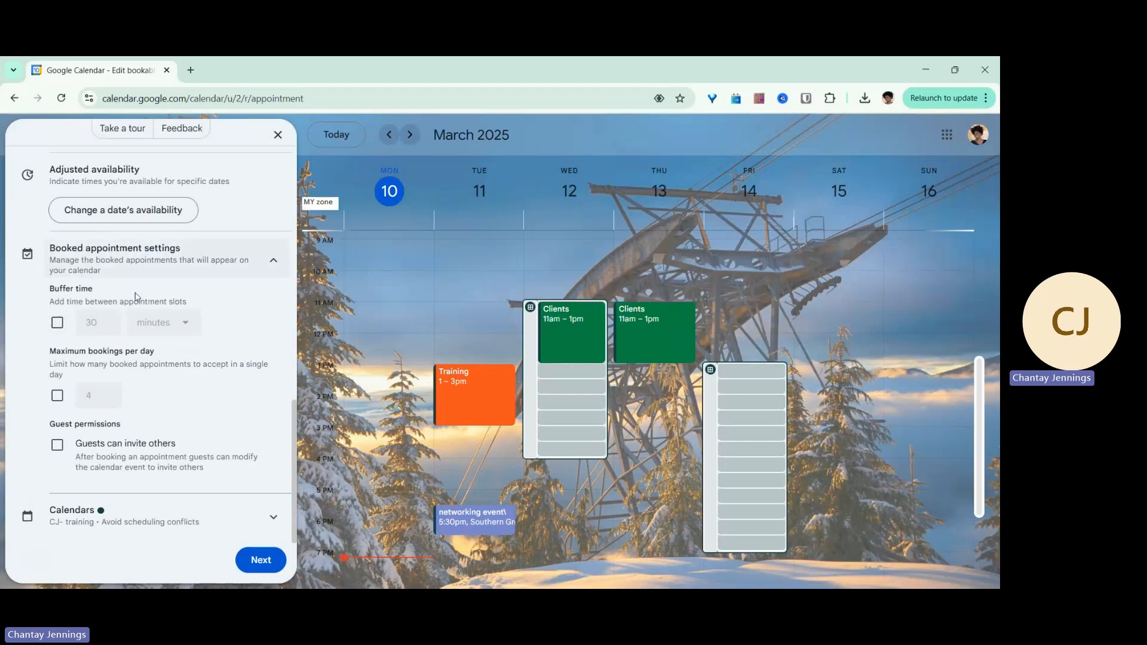
pyautogui.click(58, 323)
pyautogui.click(185, 322)
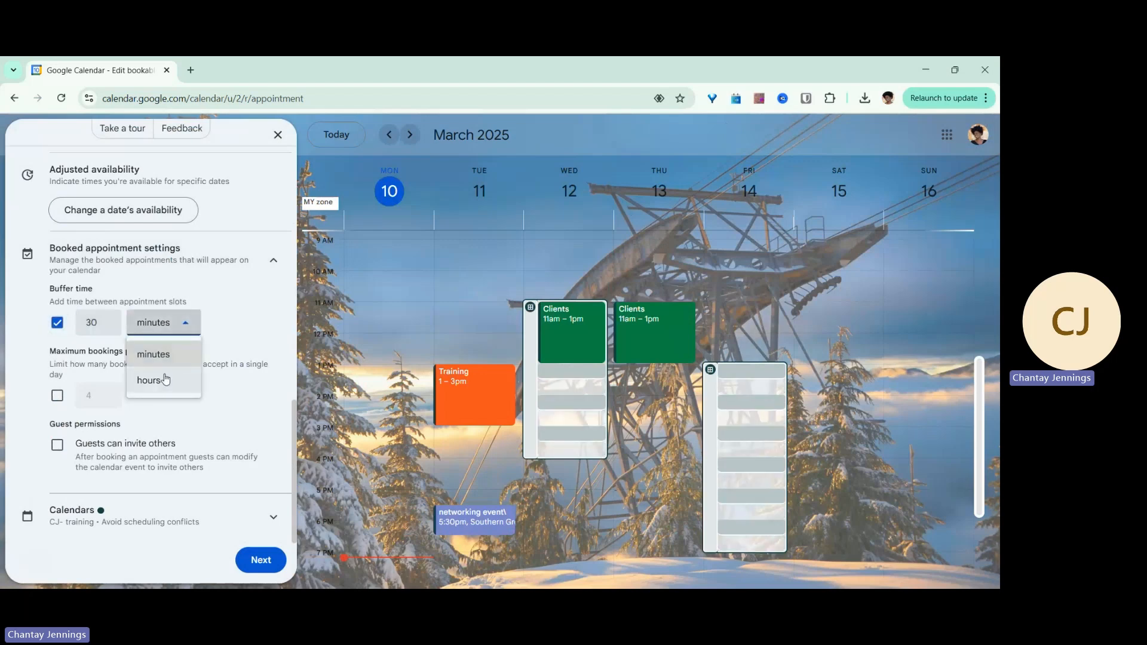
pyautogui.click(200, 281)
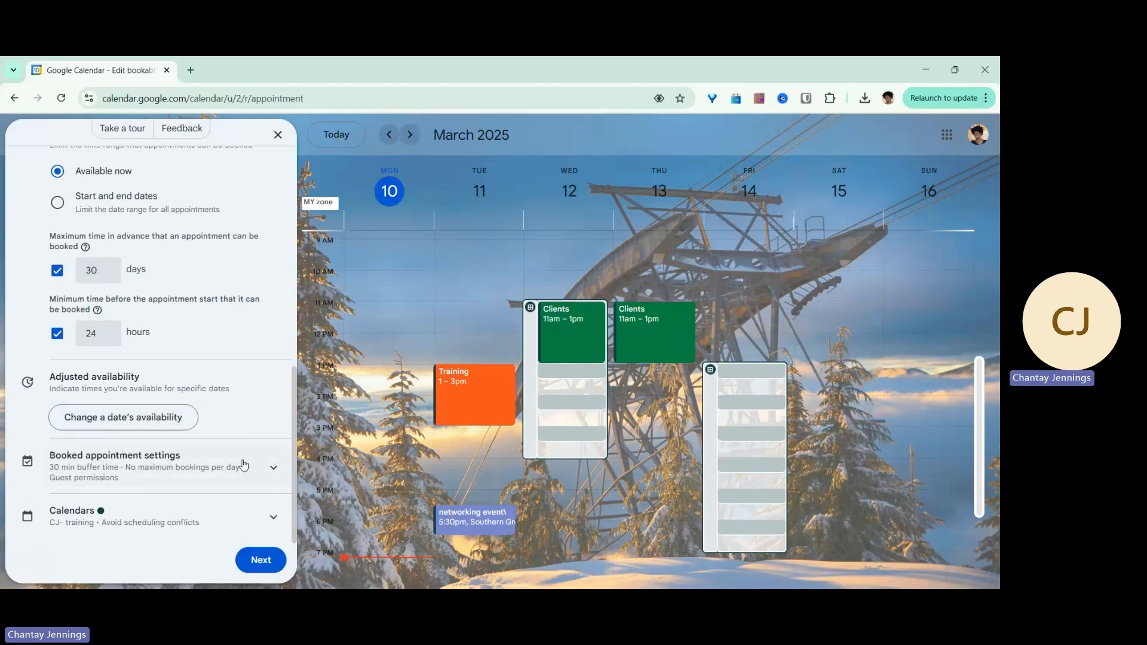
# Step: Enable the maximum bookings per day limit in the booked appointment settings and set it to 2
pyautogui.click(273, 467)
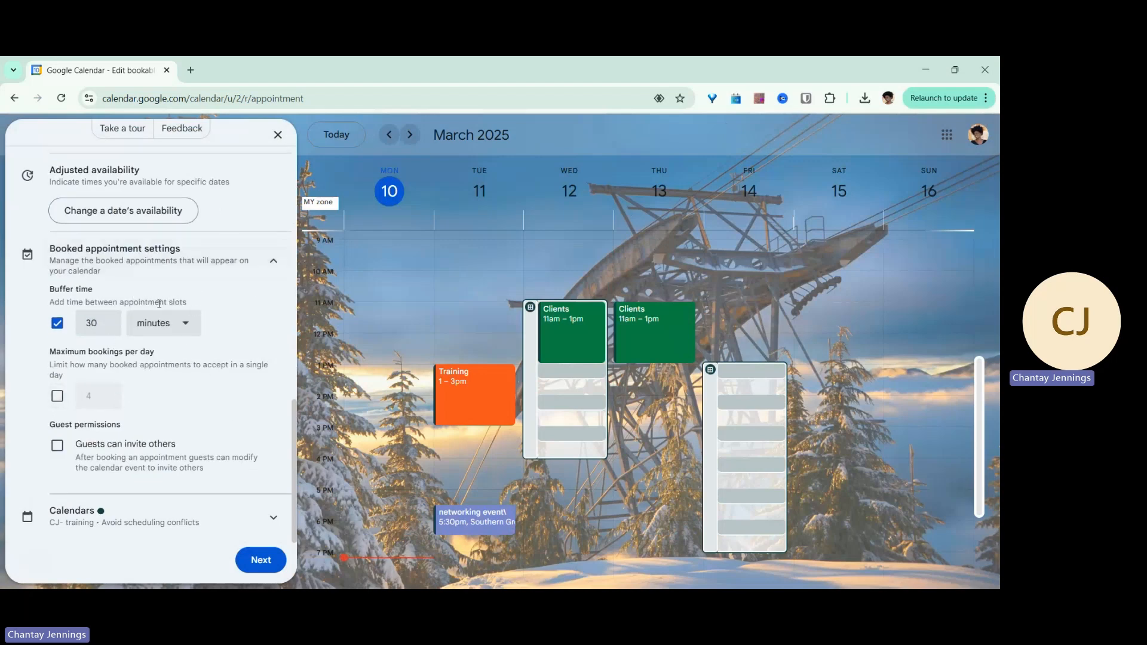
pyautogui.click(58, 397)
pyautogui.click(107, 404)
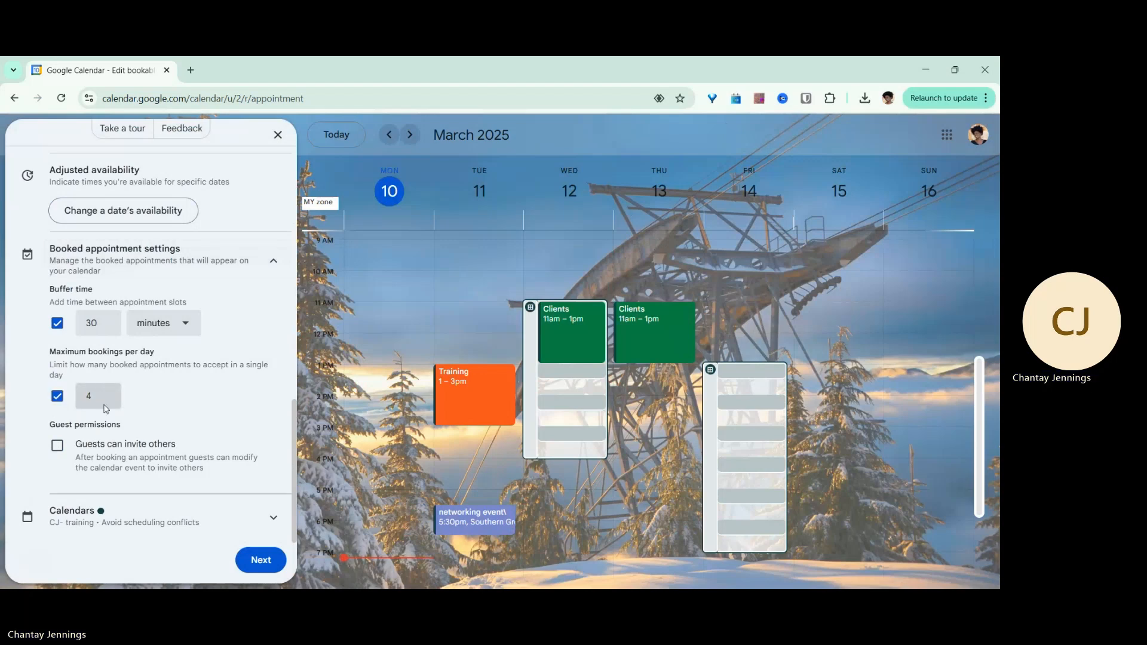
pyautogui.click(107, 400)
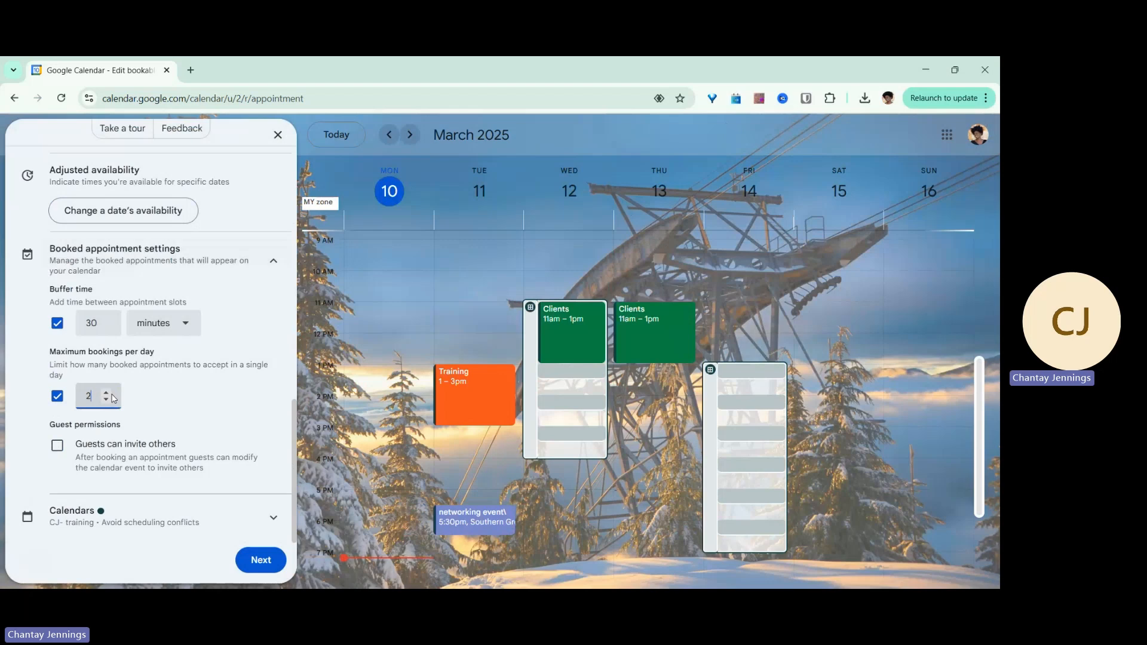
pyautogui.click(106, 392)
pyautogui.click(106, 393)
pyautogui.click(107, 393)
pyautogui.click(107, 393)
pyautogui.click(107, 400)
pyautogui.click(107, 400)
pyautogui.click(107, 400)
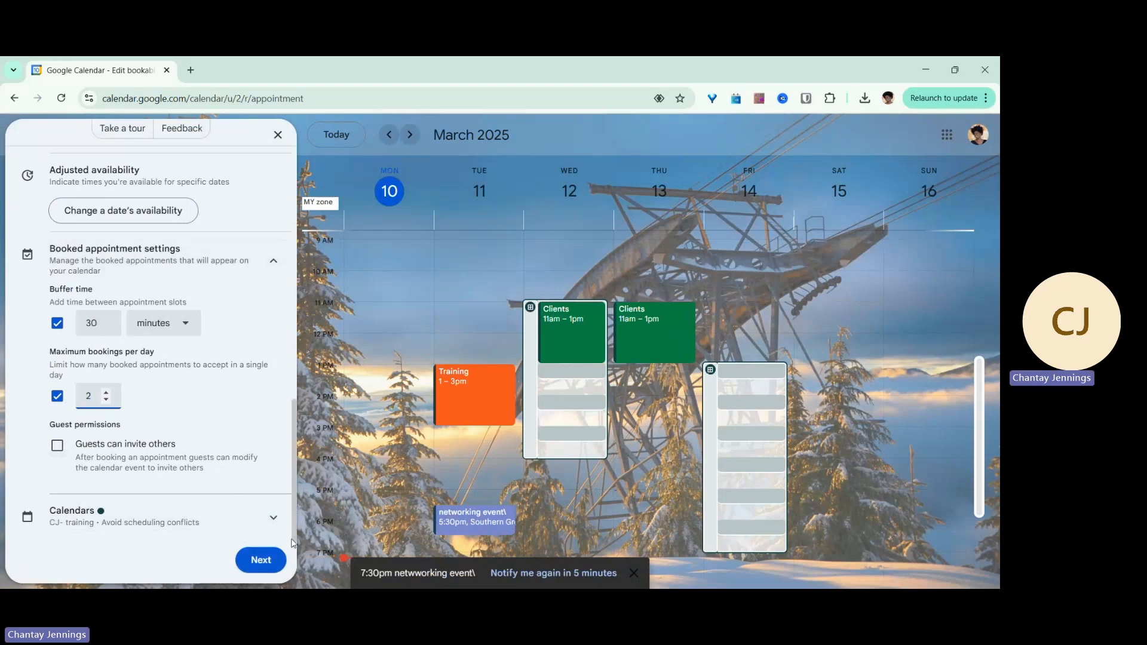
# Step: Continue to the booking page details, review the photo and name section, and choose Google Meet video conferencing as the meeting method
pyautogui.click(271, 566)
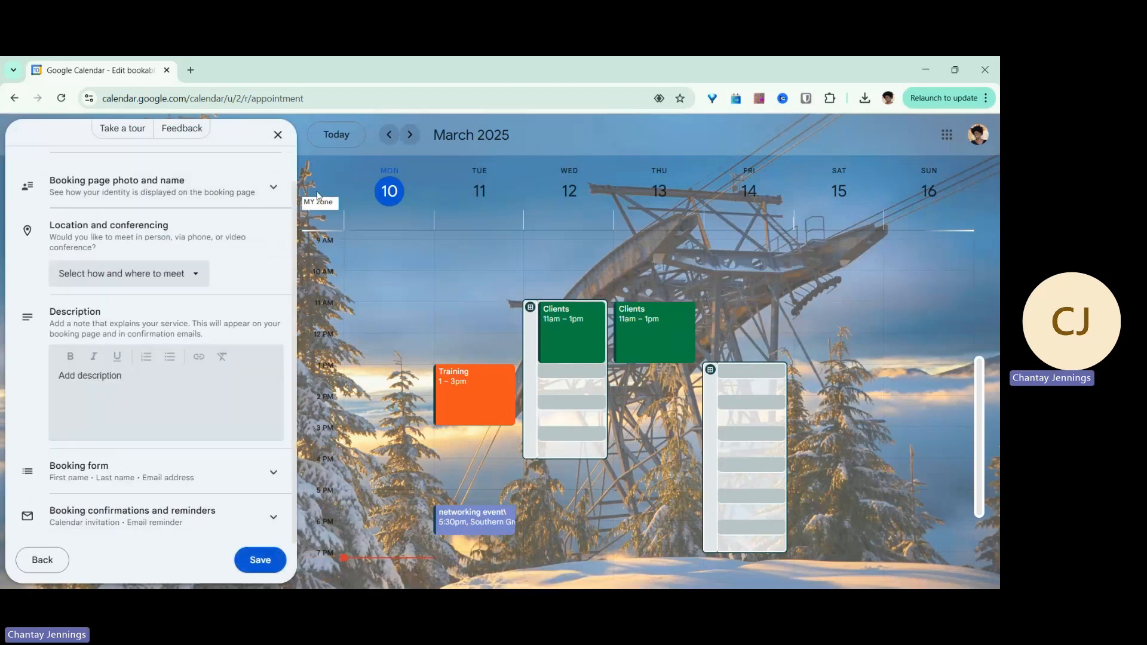
pyautogui.click(266, 192)
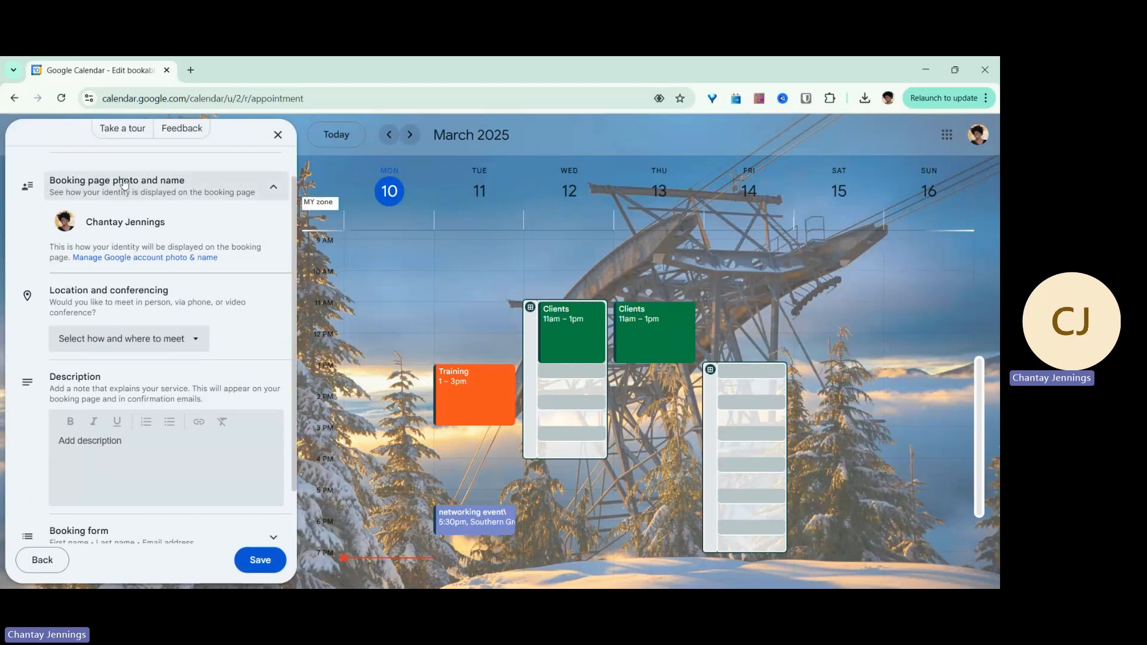
pyautogui.click(272, 190)
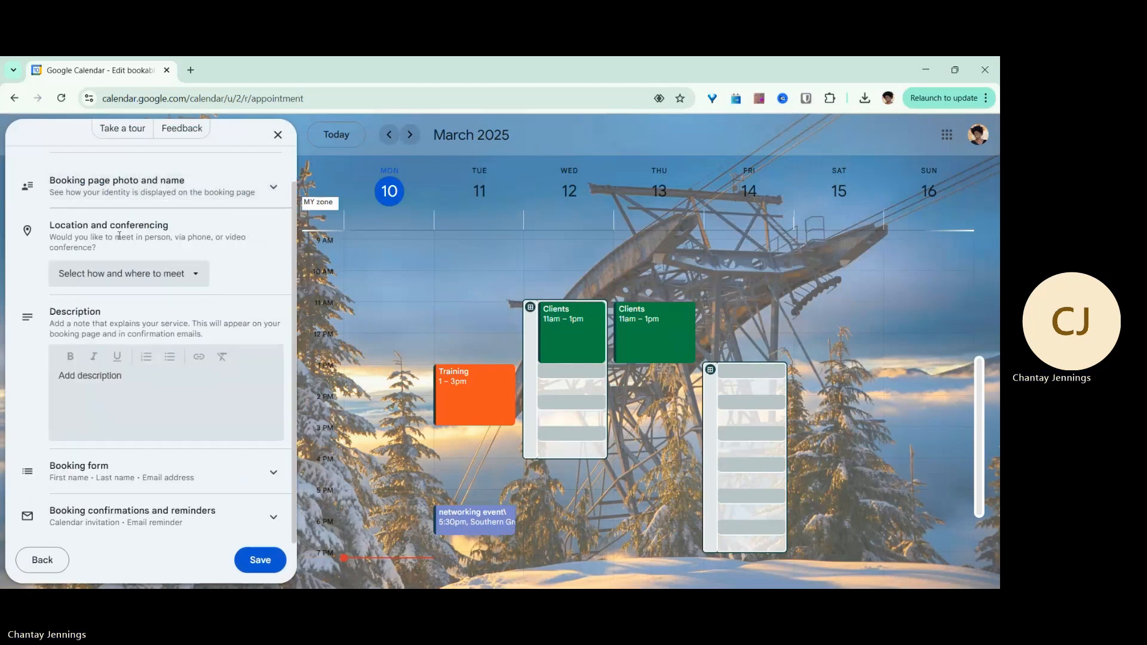
pyautogui.click(156, 285)
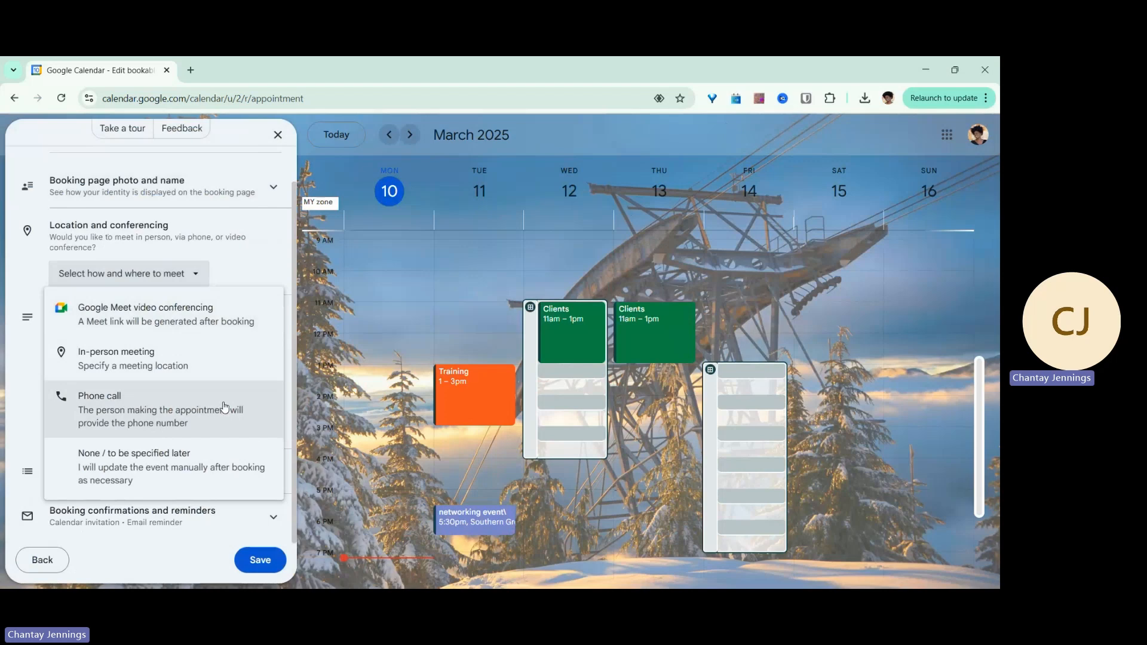
pyautogui.click(170, 325)
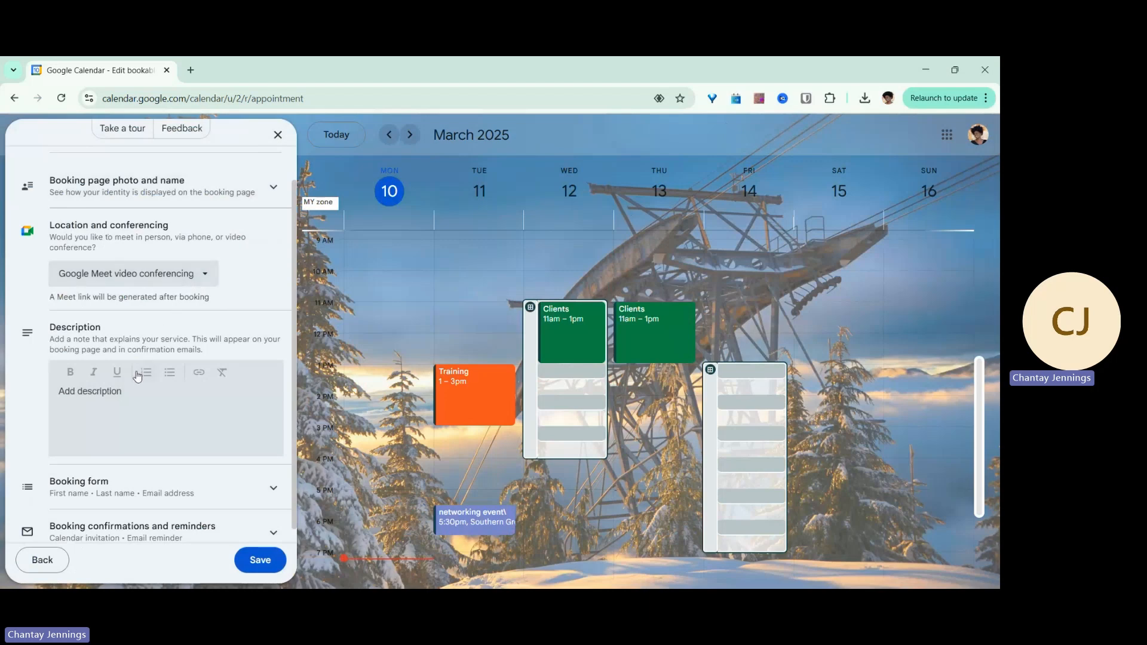
# Step: Review the description, booking form, and booking confirmations and reminders, and save the appointment schedule
pyautogui.click(102, 397)
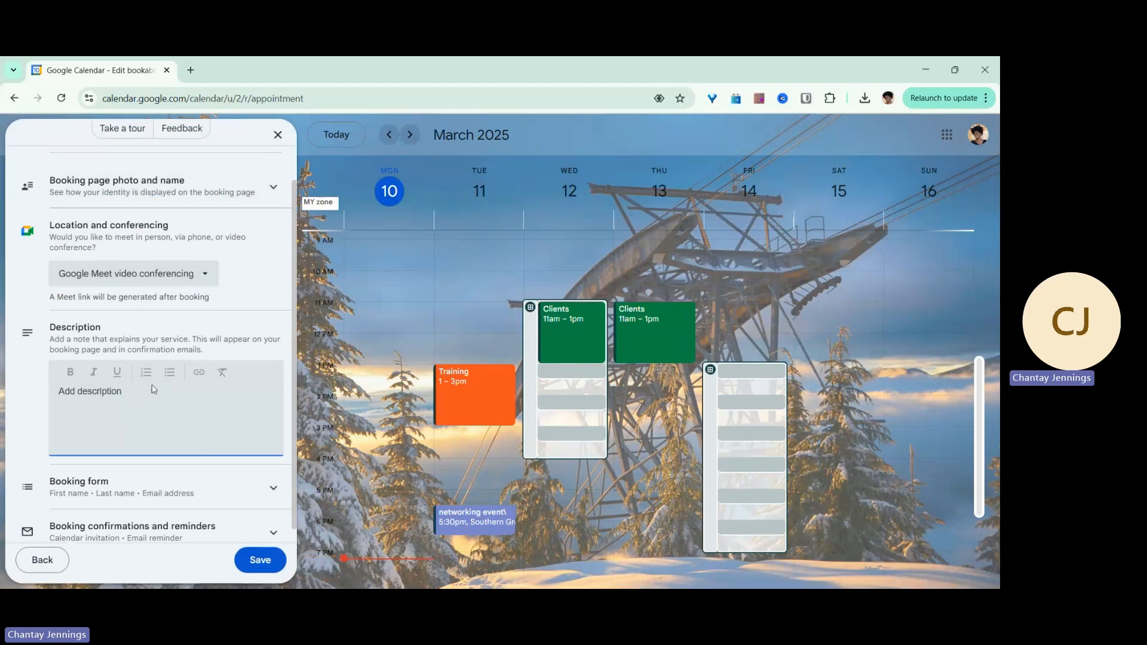
pyautogui.click(269, 478)
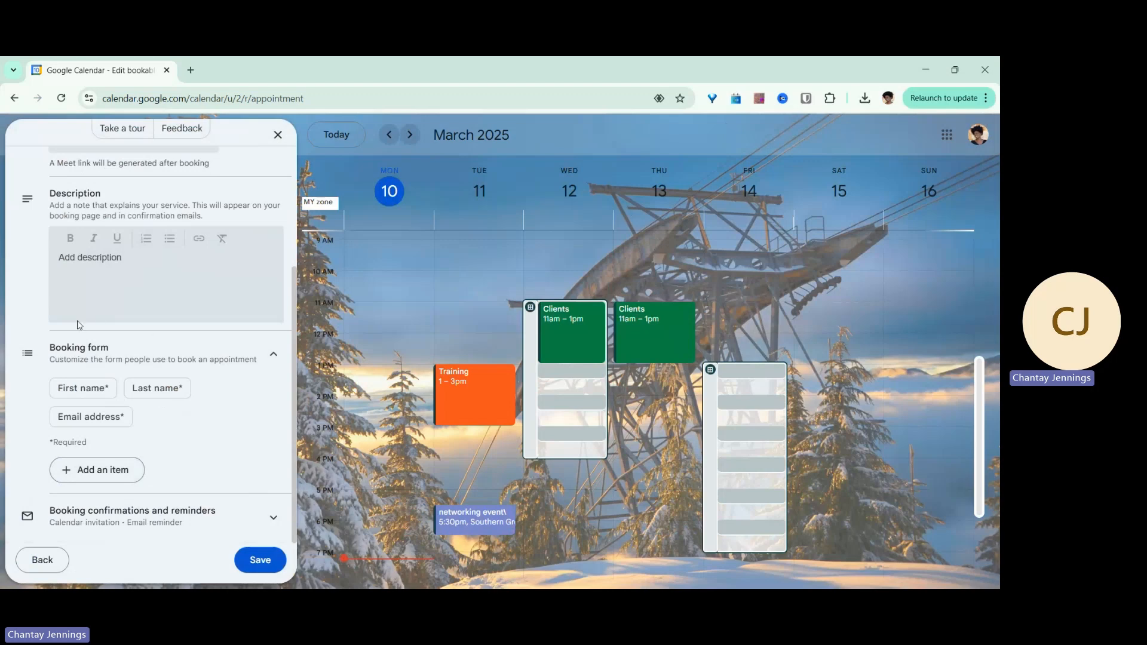
pyautogui.click(150, 517)
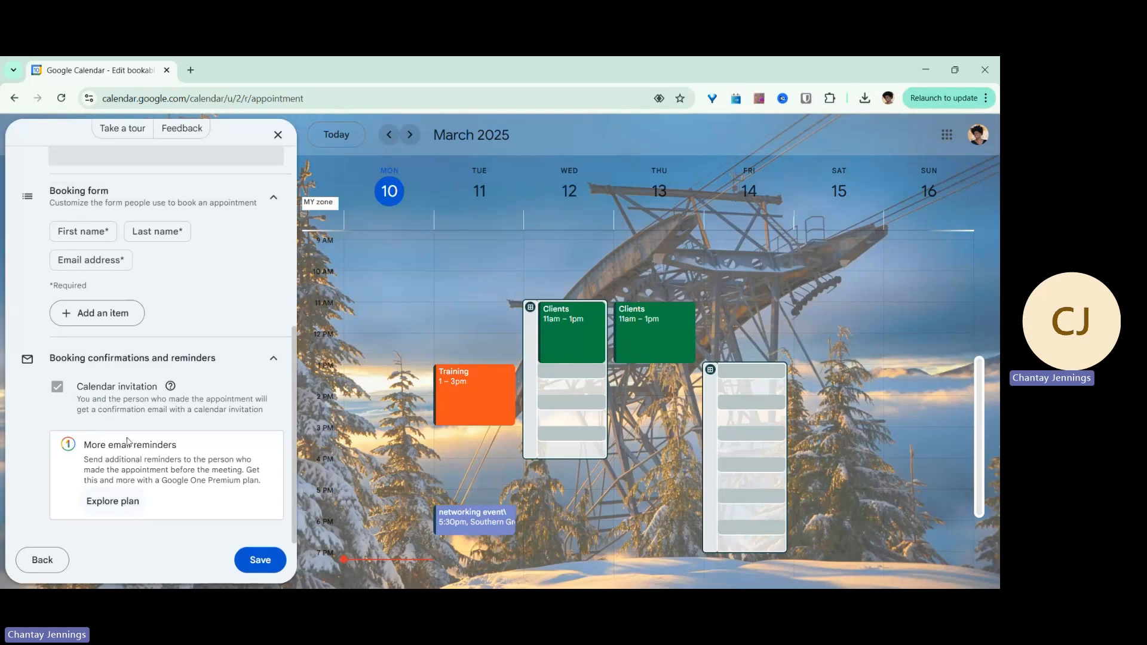
pyautogui.click(258, 561)
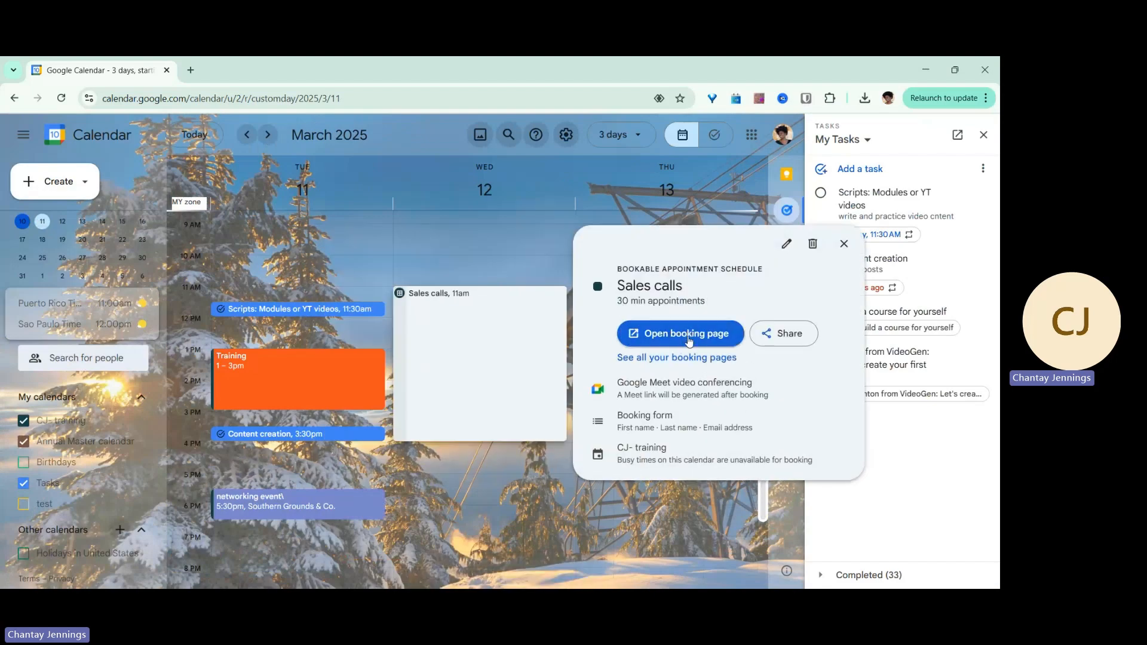
# Step: View the Sales calls sharing options and its live booking page, and return to the calendar, closing the schedule's details
pyautogui.click(788, 336)
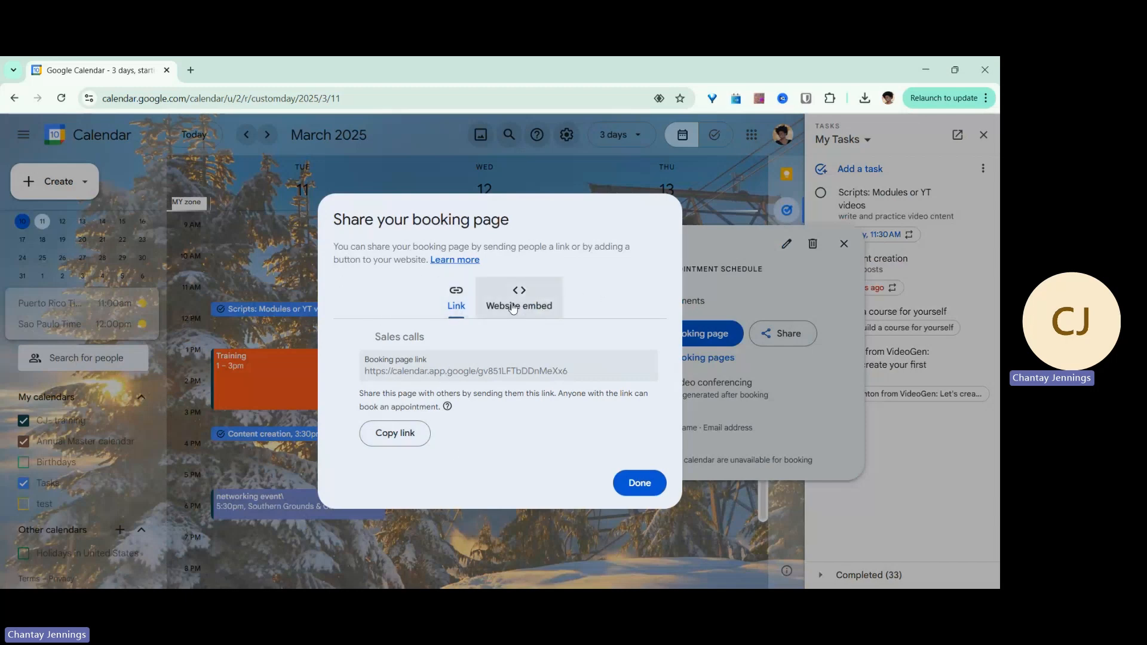
pyautogui.click(635, 485)
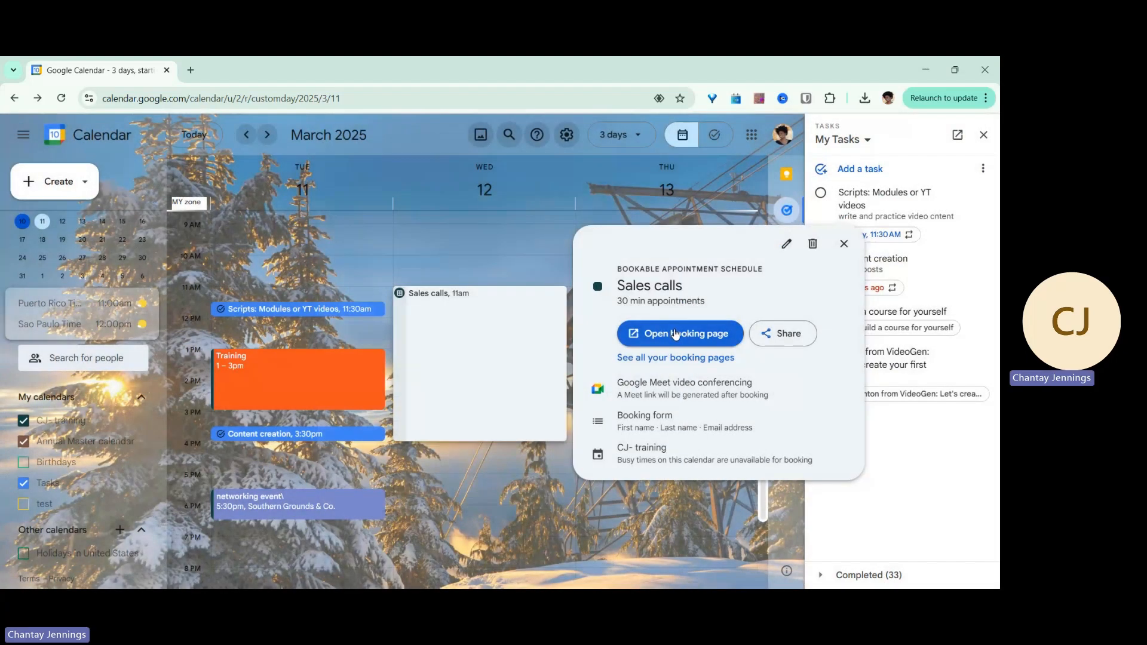
pyautogui.click(678, 333)
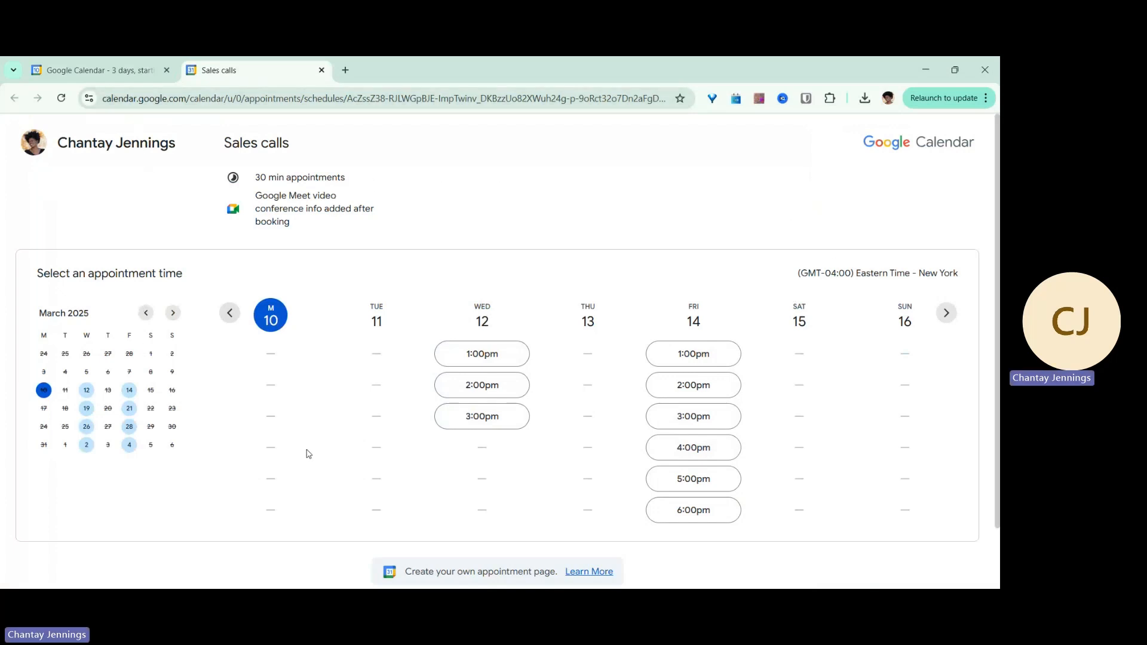
pyautogui.click(96, 70)
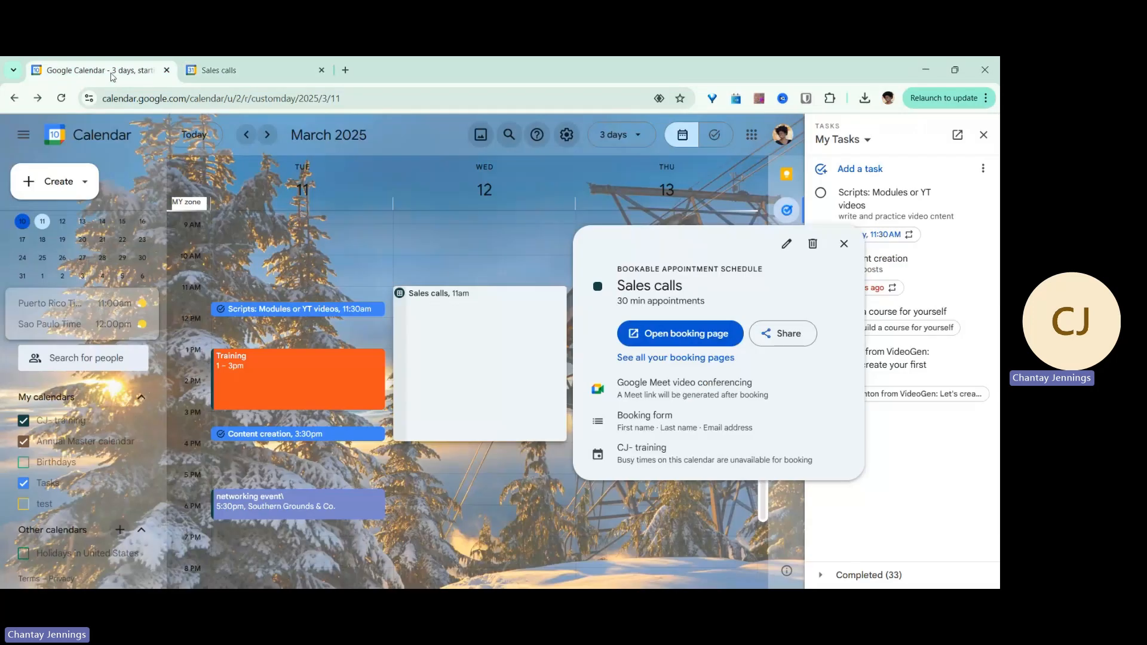
pyautogui.click(844, 243)
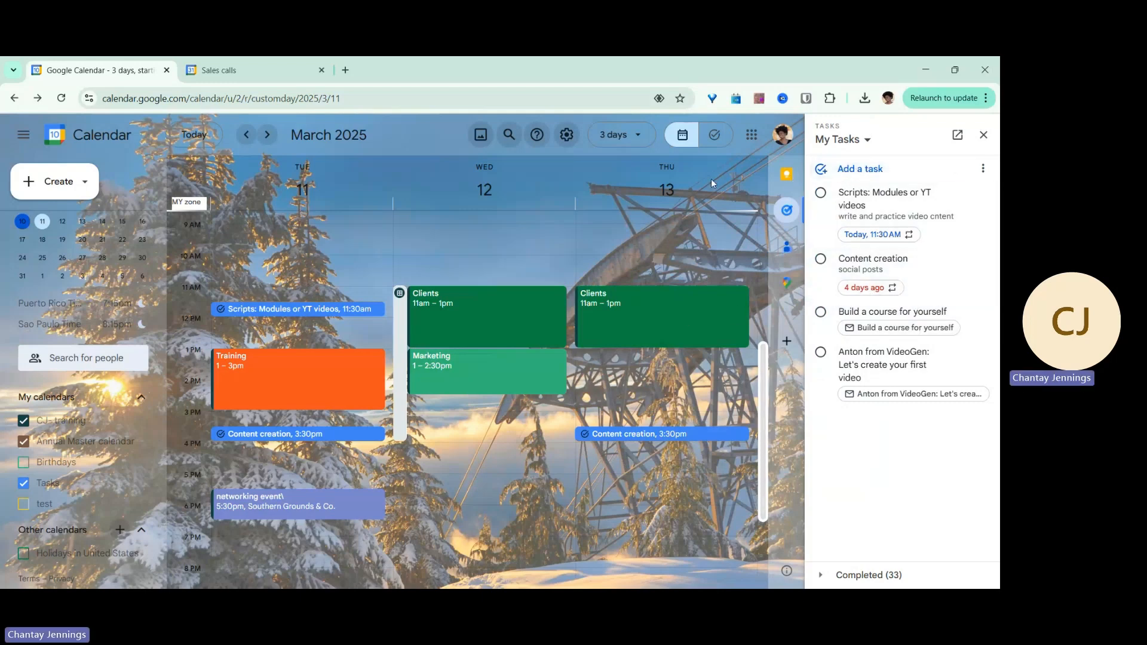
# Step: Start a new task in the My Tasks list
pyautogui.click(862, 174)
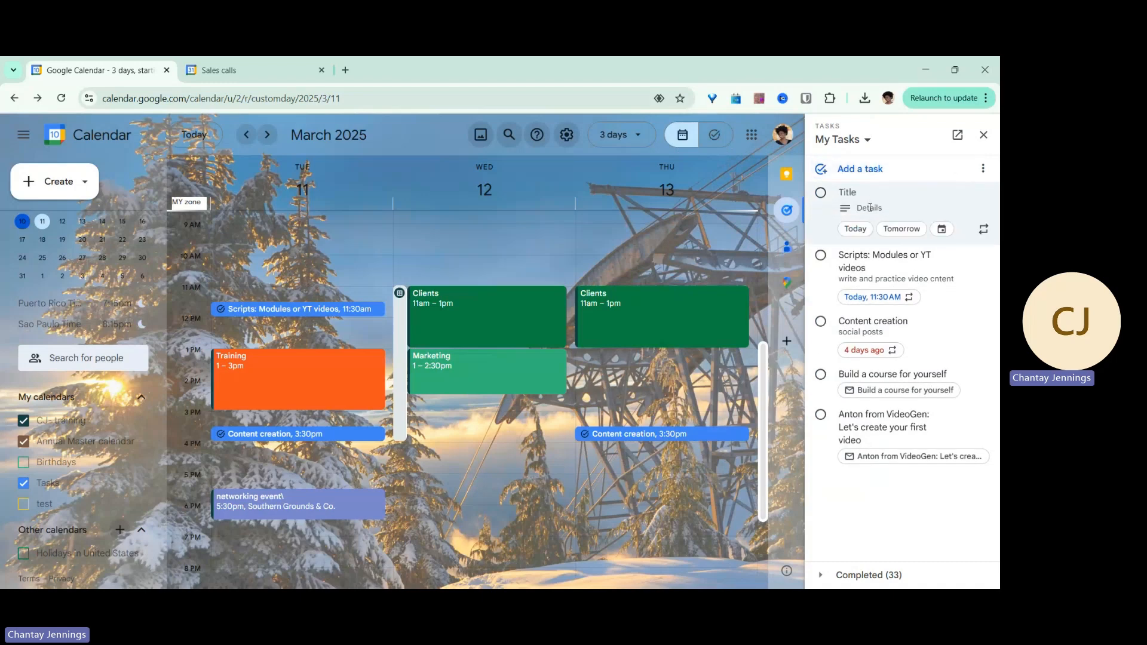